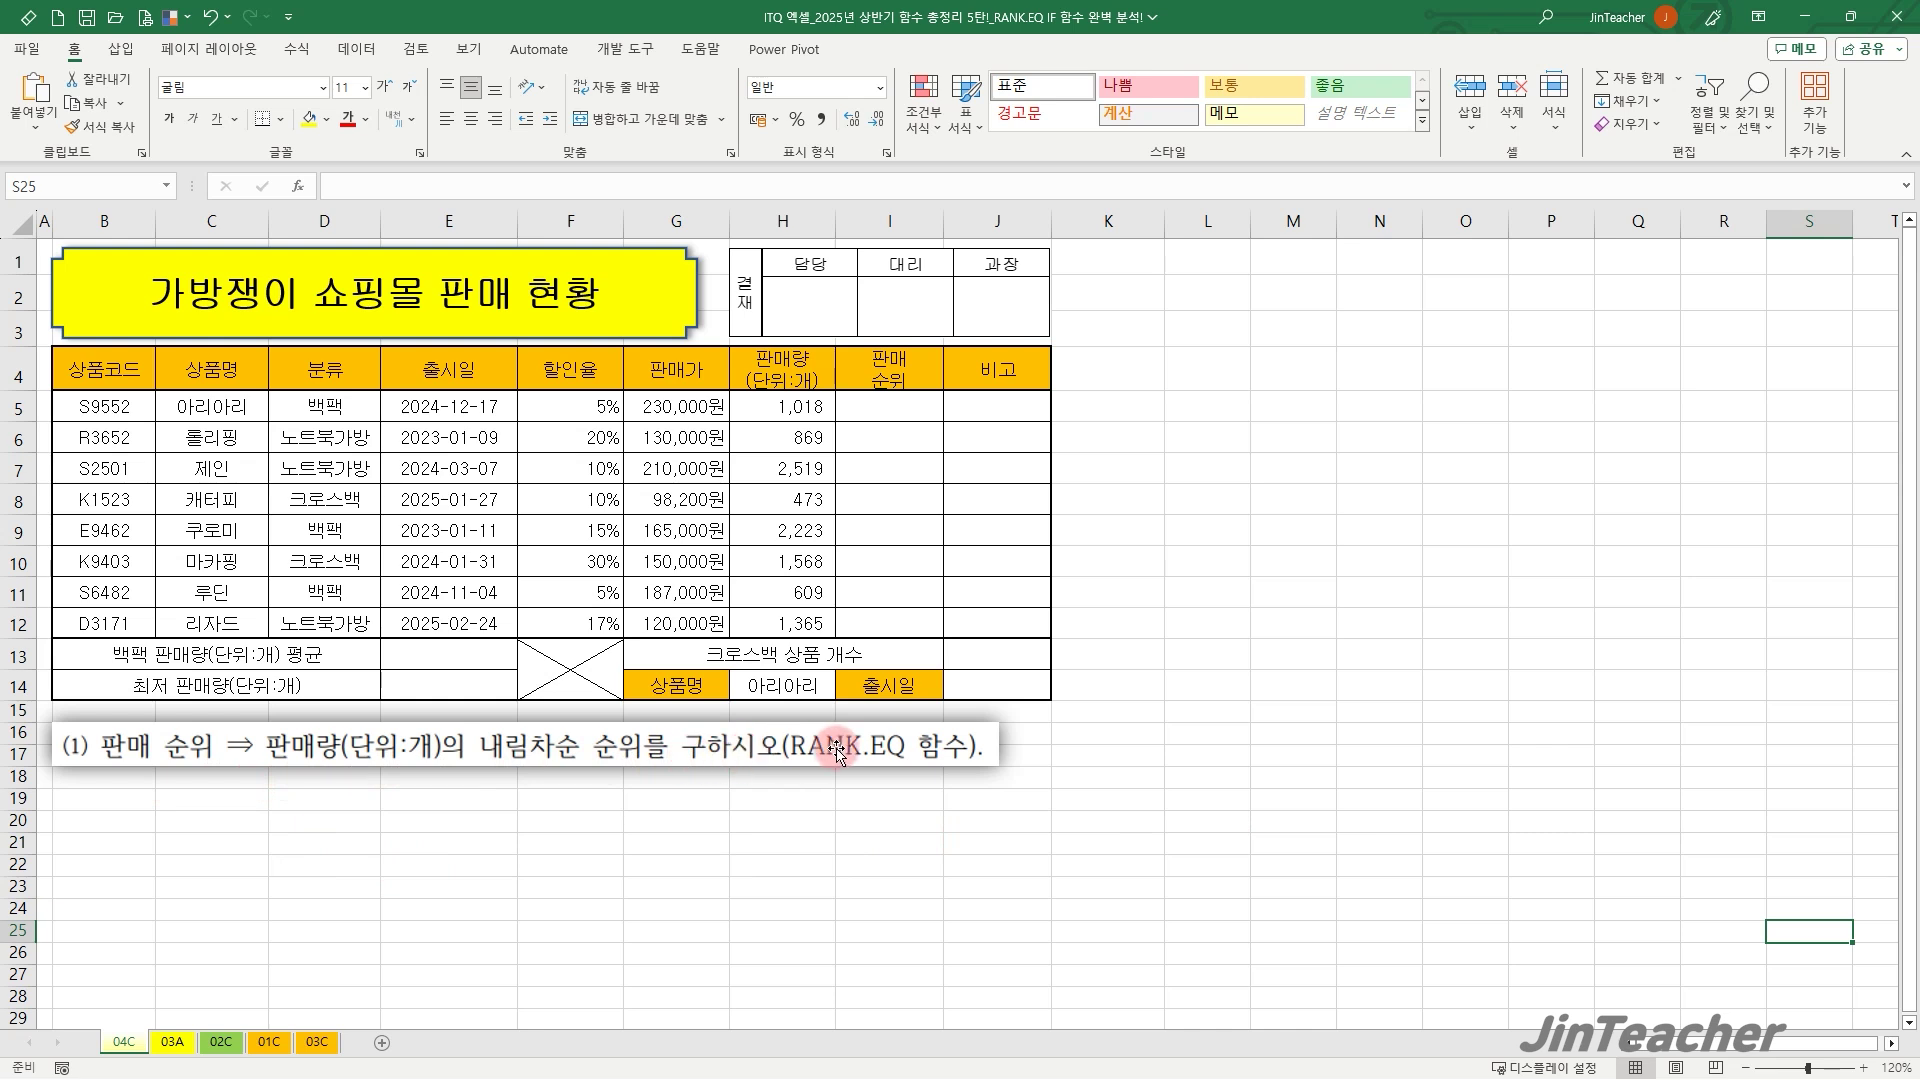
Insert the RANK.EQ function into cell I5, the first cell of the 판매 순위 column.
click(913, 415)
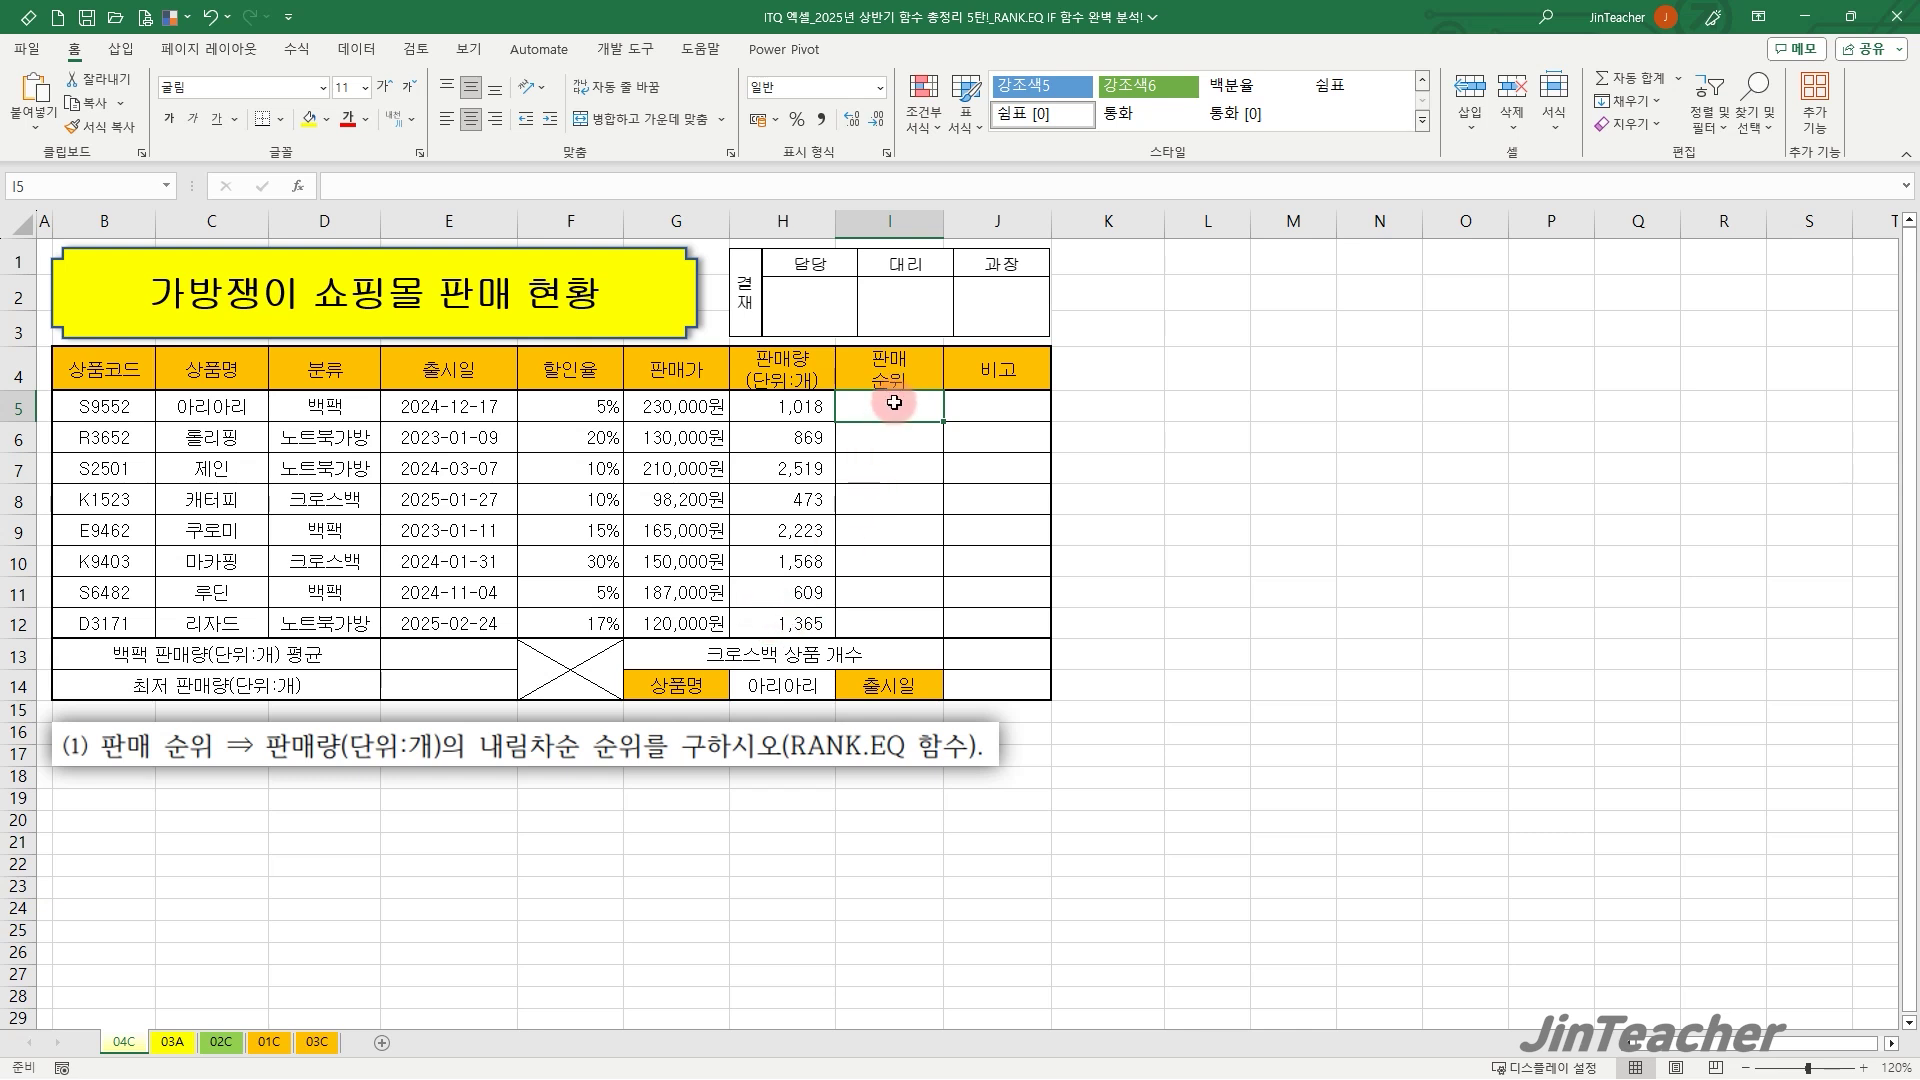
click(303, 185)
click(1316, 472)
click(1330, 536)
key(r)
scroll(1330, 536, down, 2)
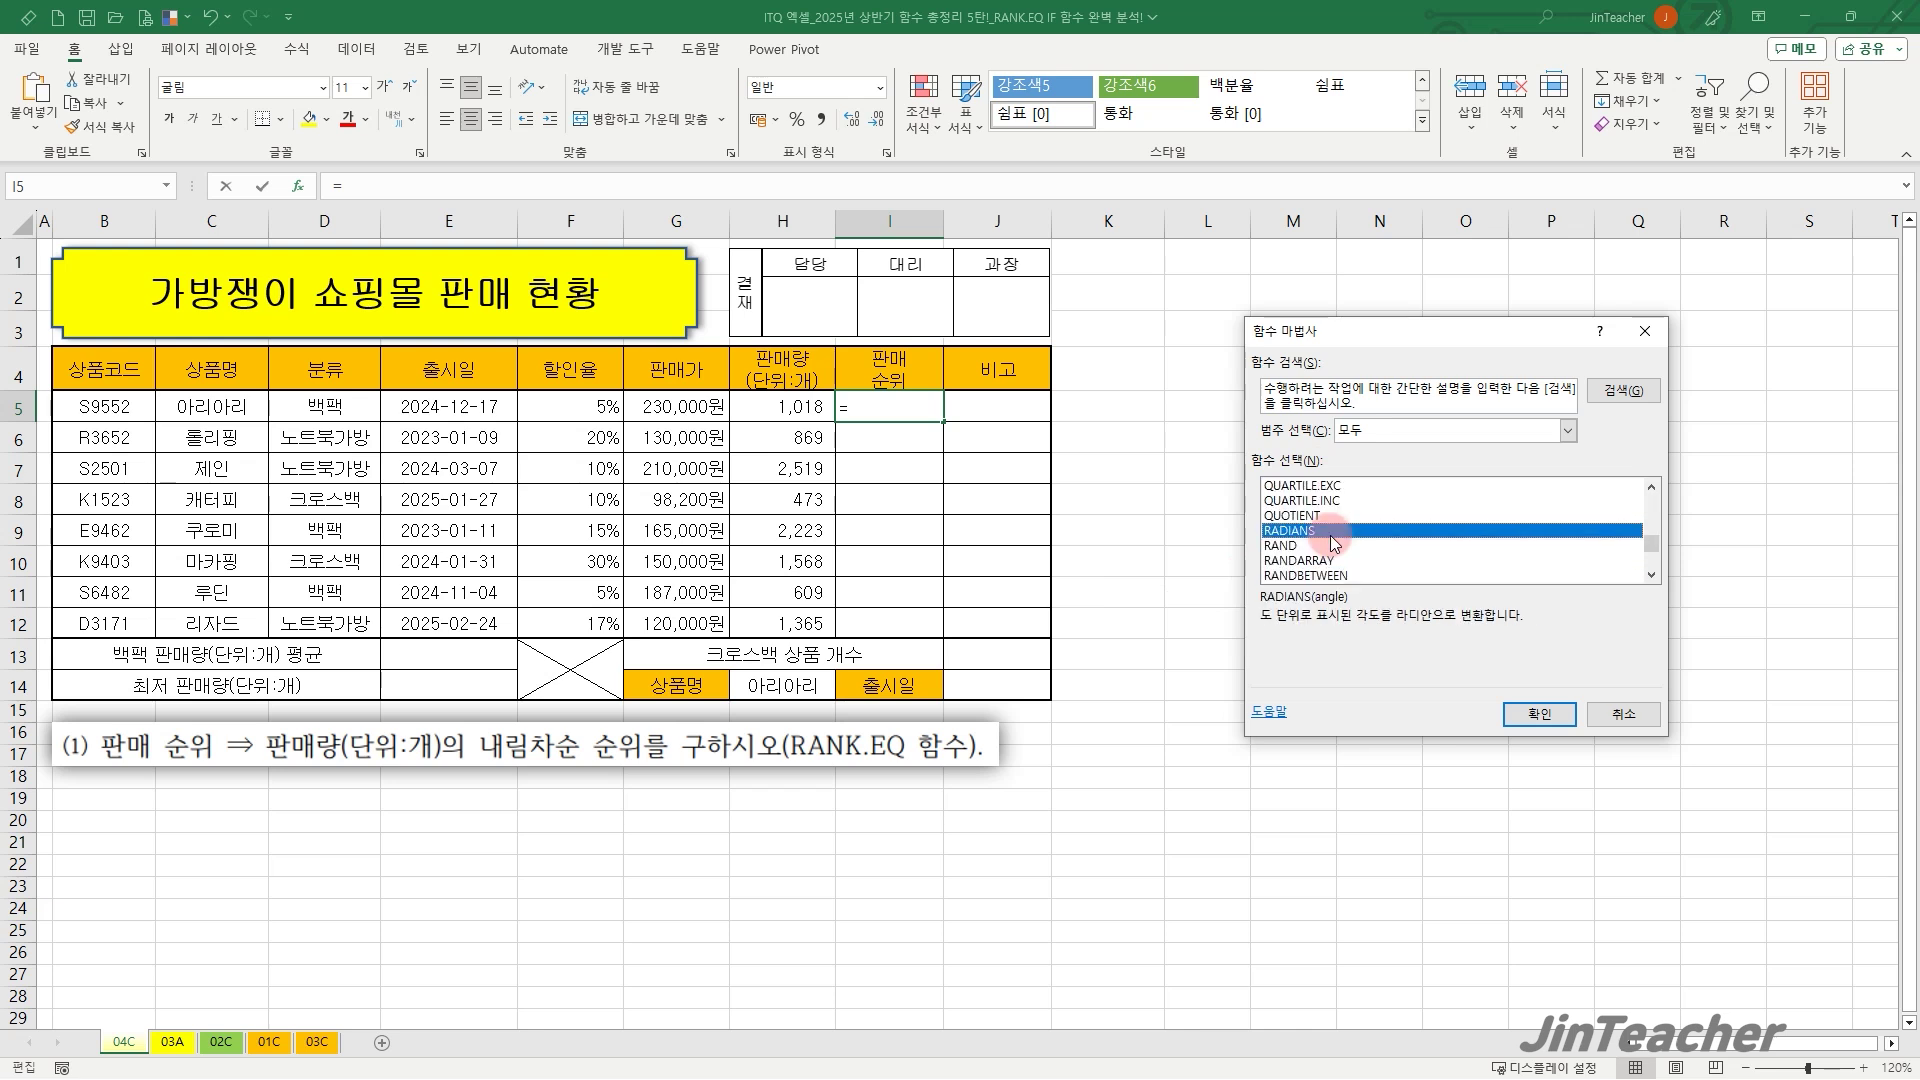
click(1321, 571)
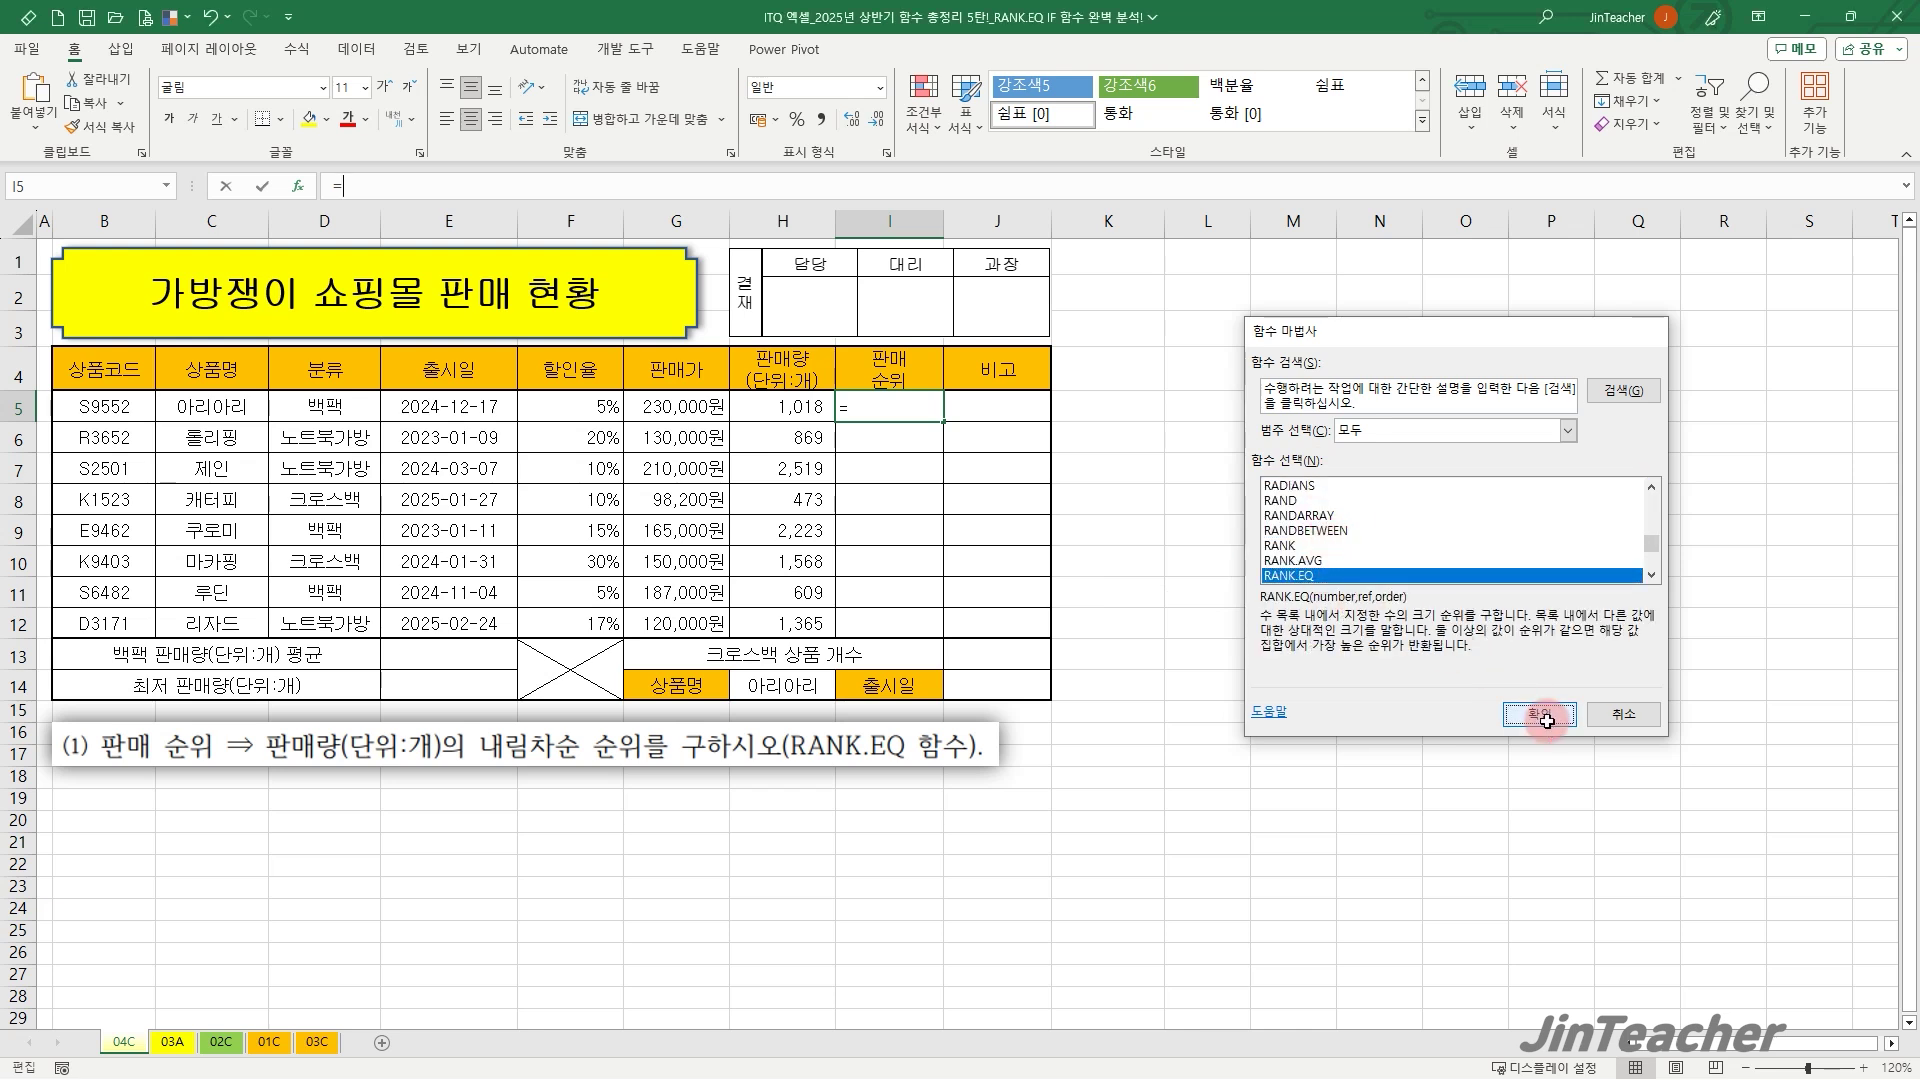
click(1539, 713)
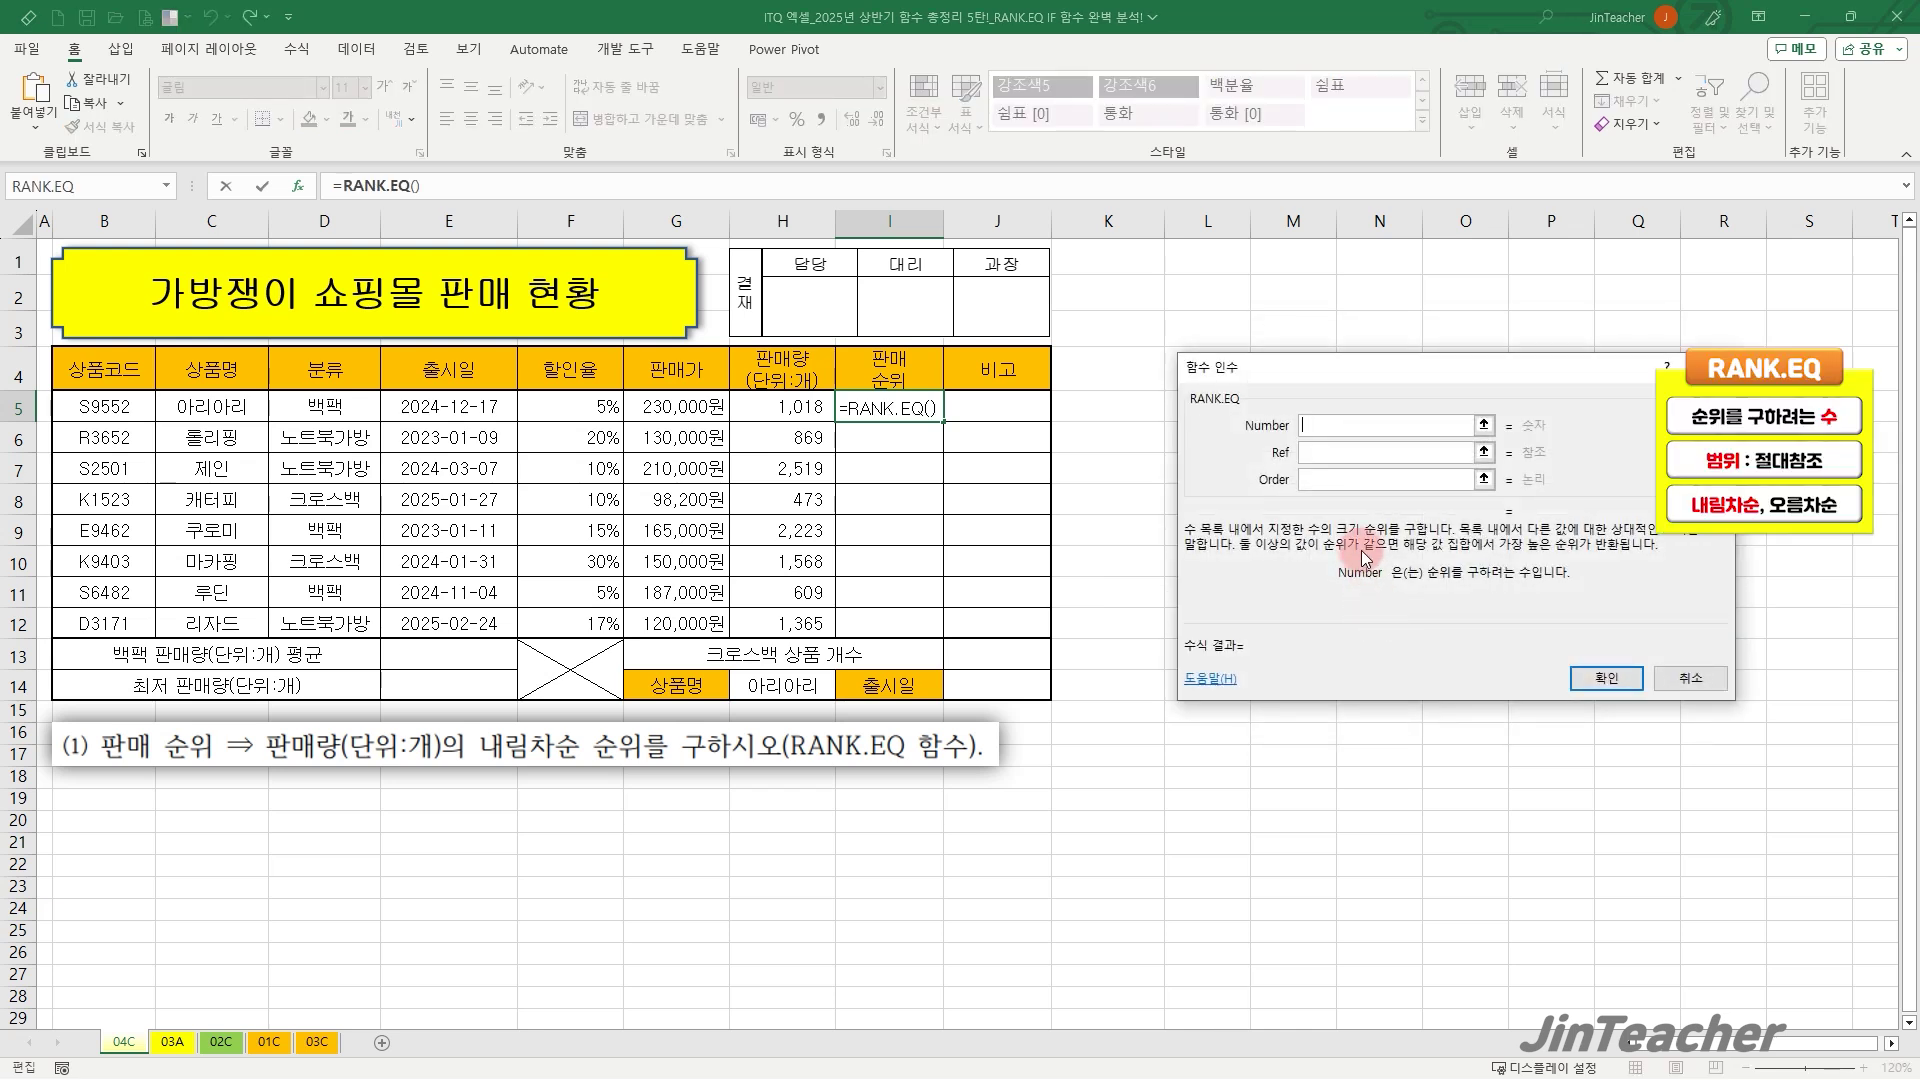
Rank H5 in descending order within the absolute range $H$5:$H$12, using 0 as the Order argument.
click(803, 410)
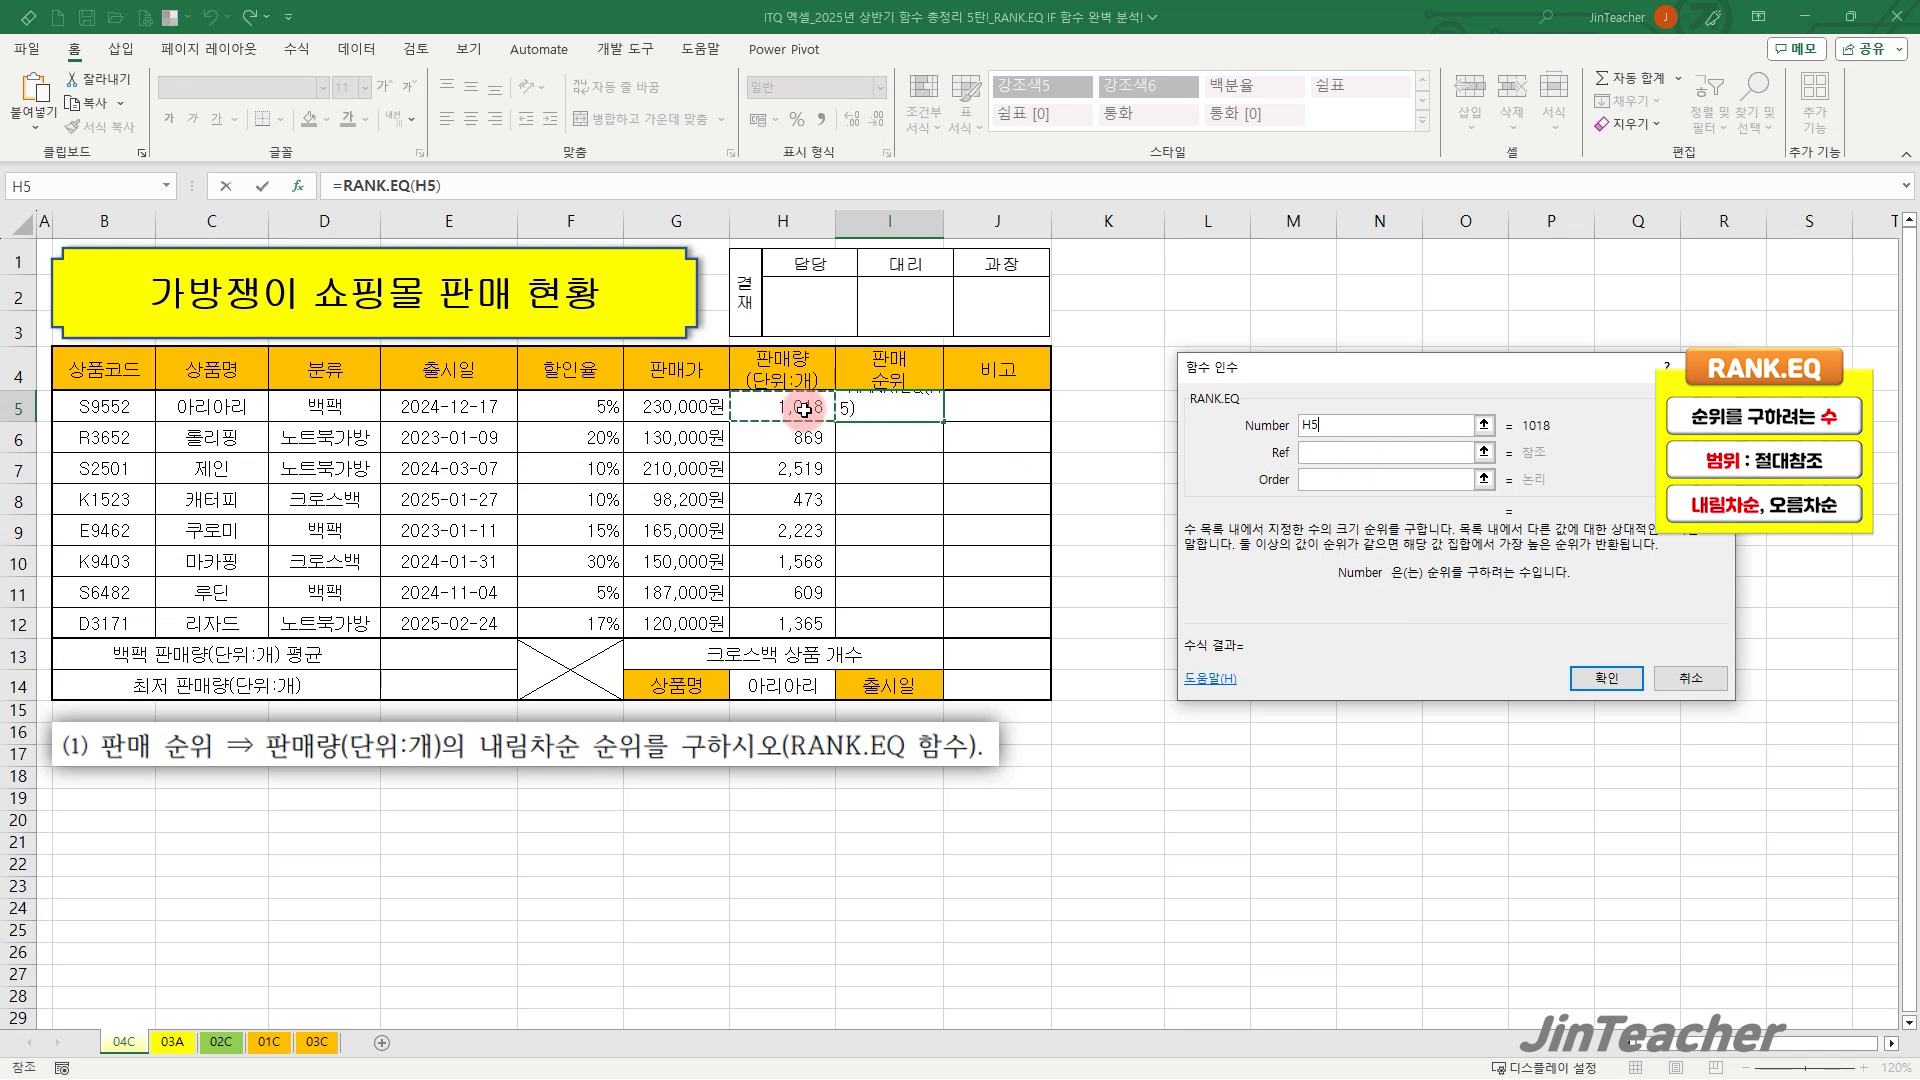
click(1314, 452)
drag(808, 405, 802, 618)
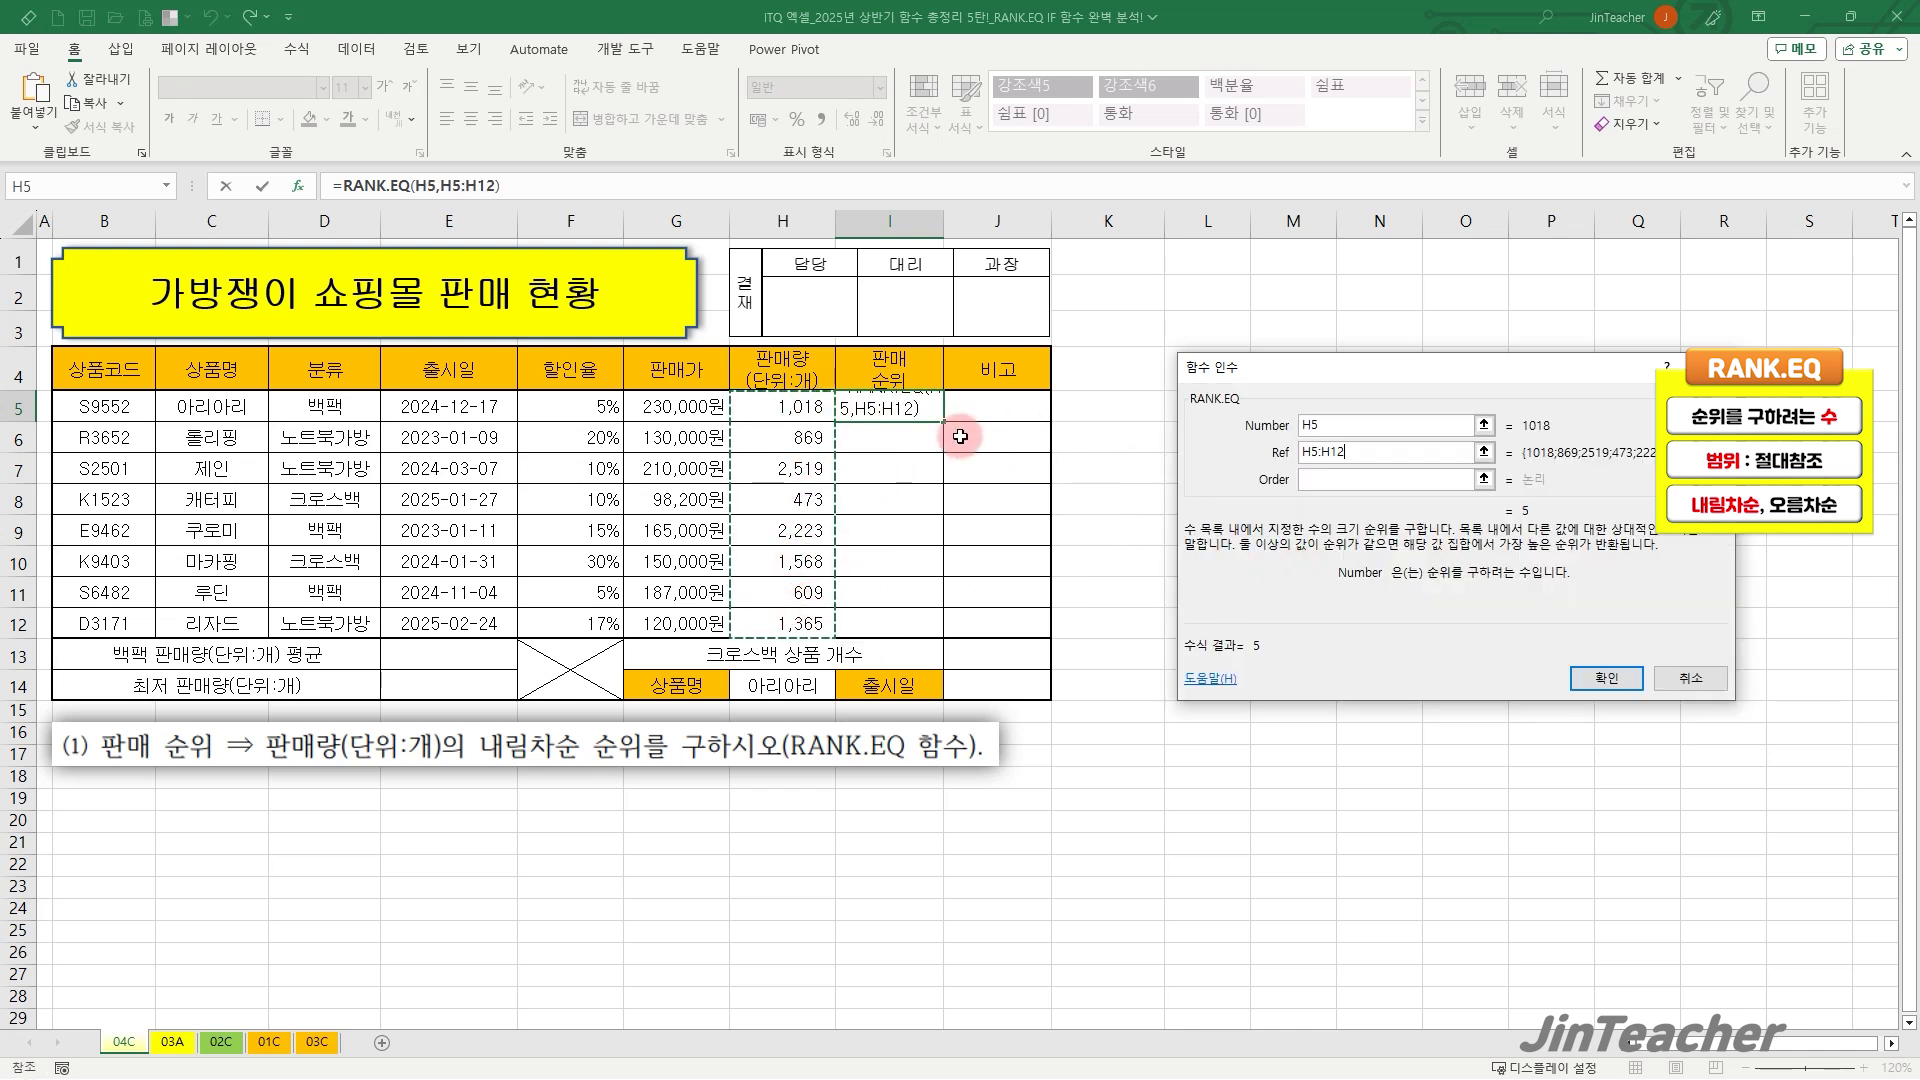
drag(1334, 460, 1240, 458)
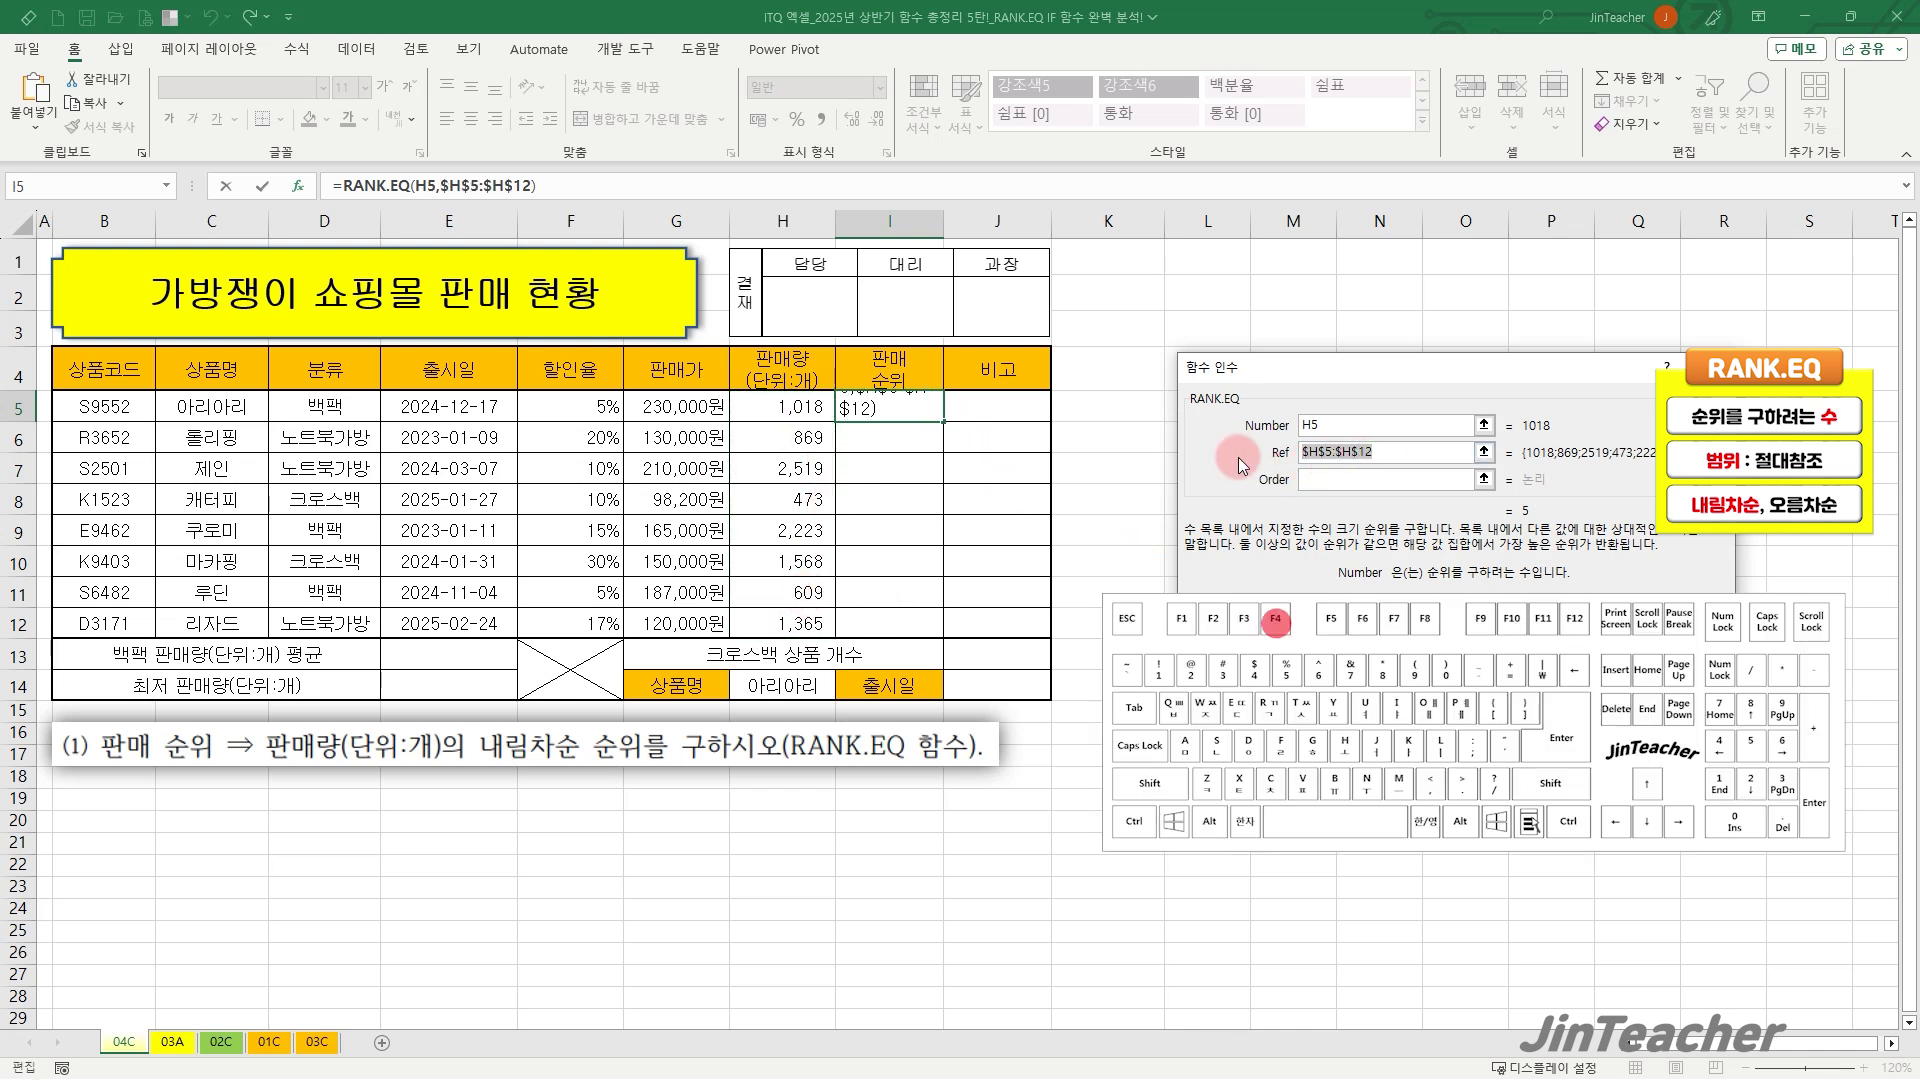
click(1330, 478)
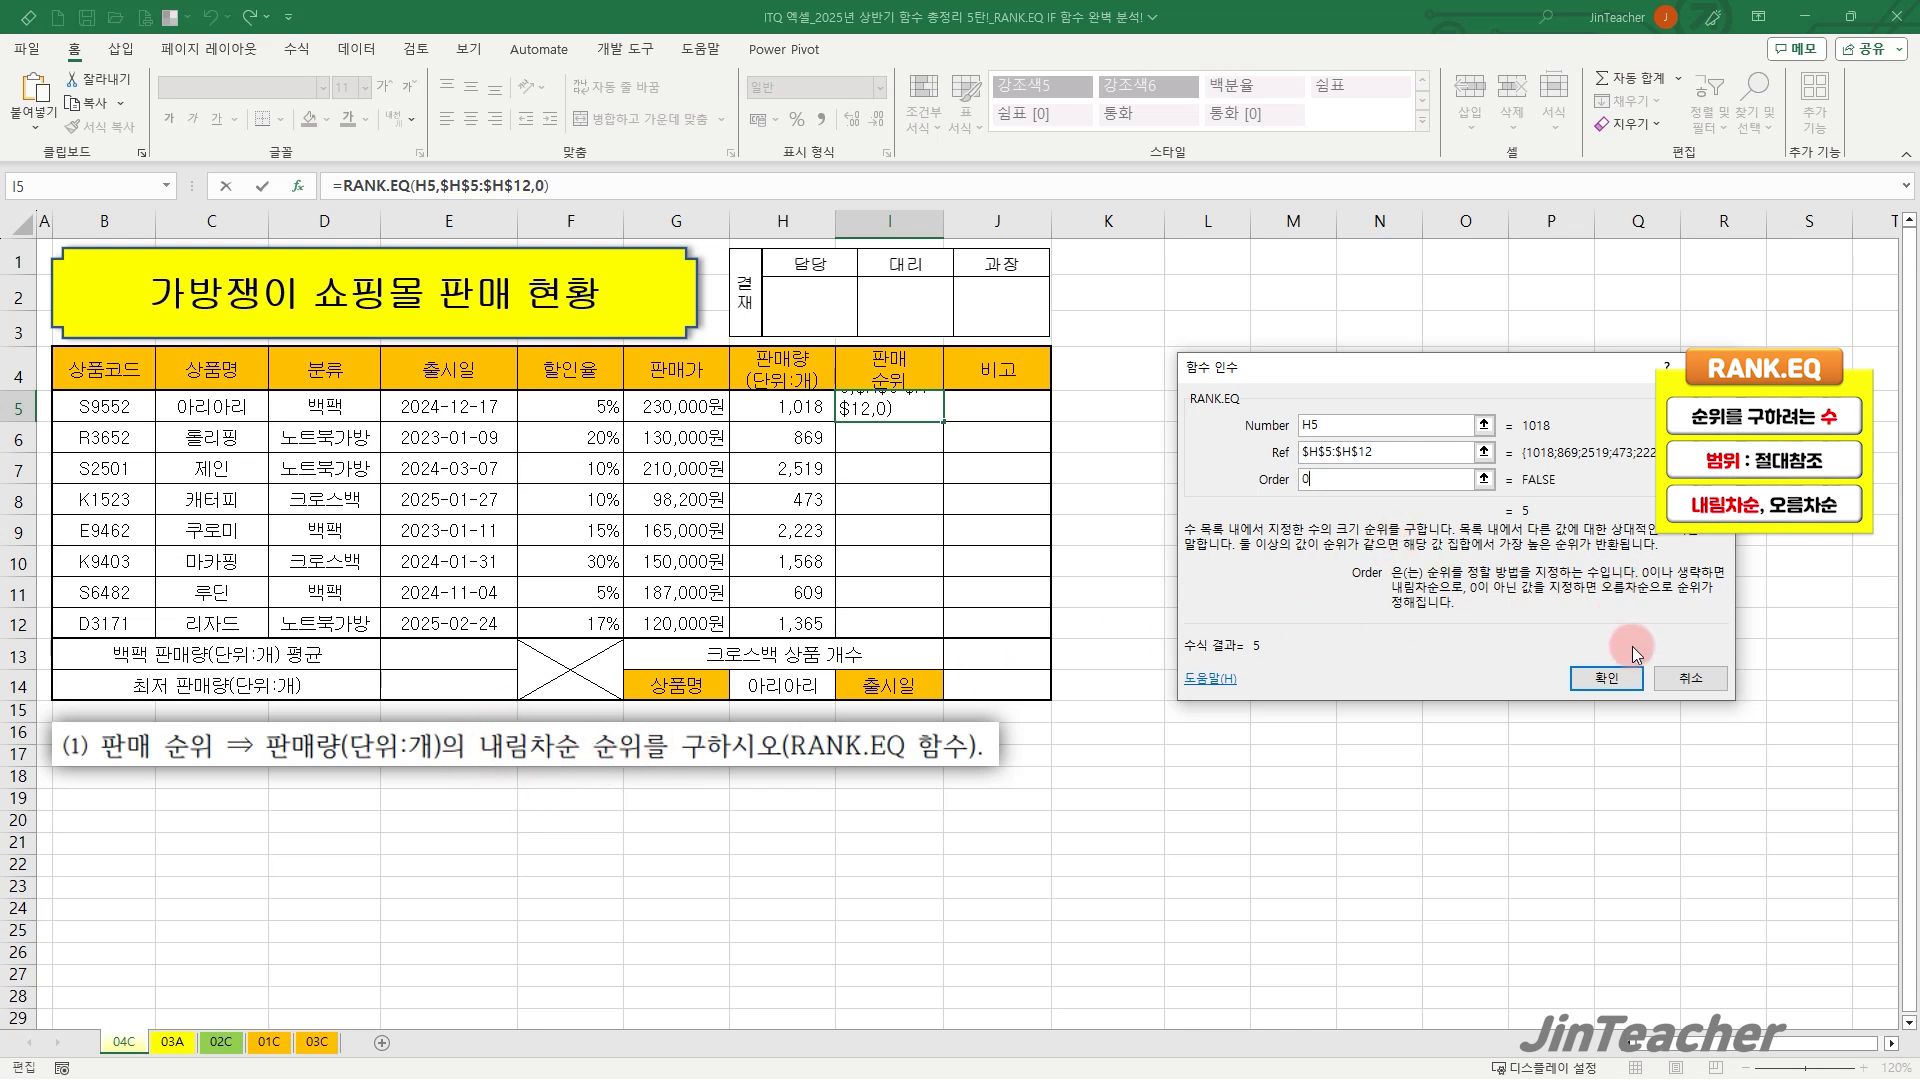
click(1604, 680)
Fill the rank formula from I5 down to I12 without formatting and check a few copied cells.
drag(942, 420, 940, 632)
click(957, 651)
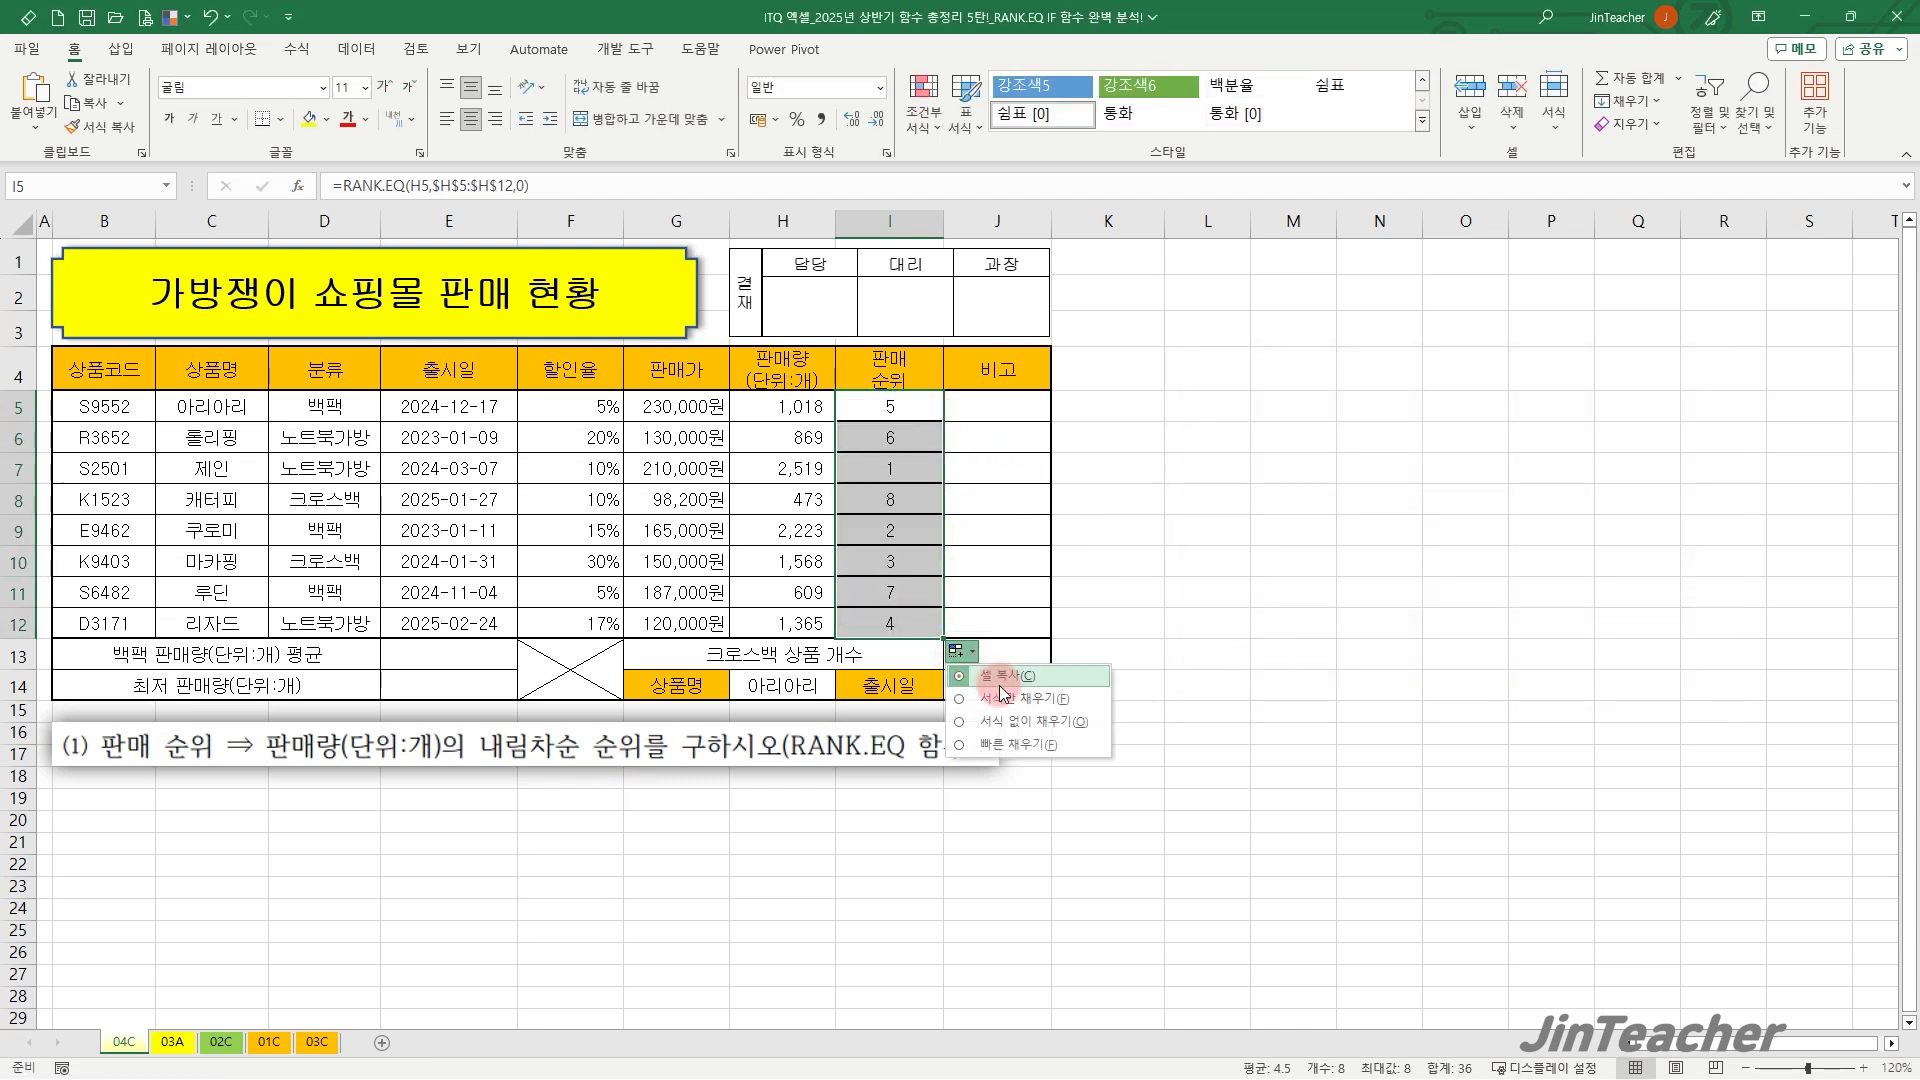
click(1021, 721)
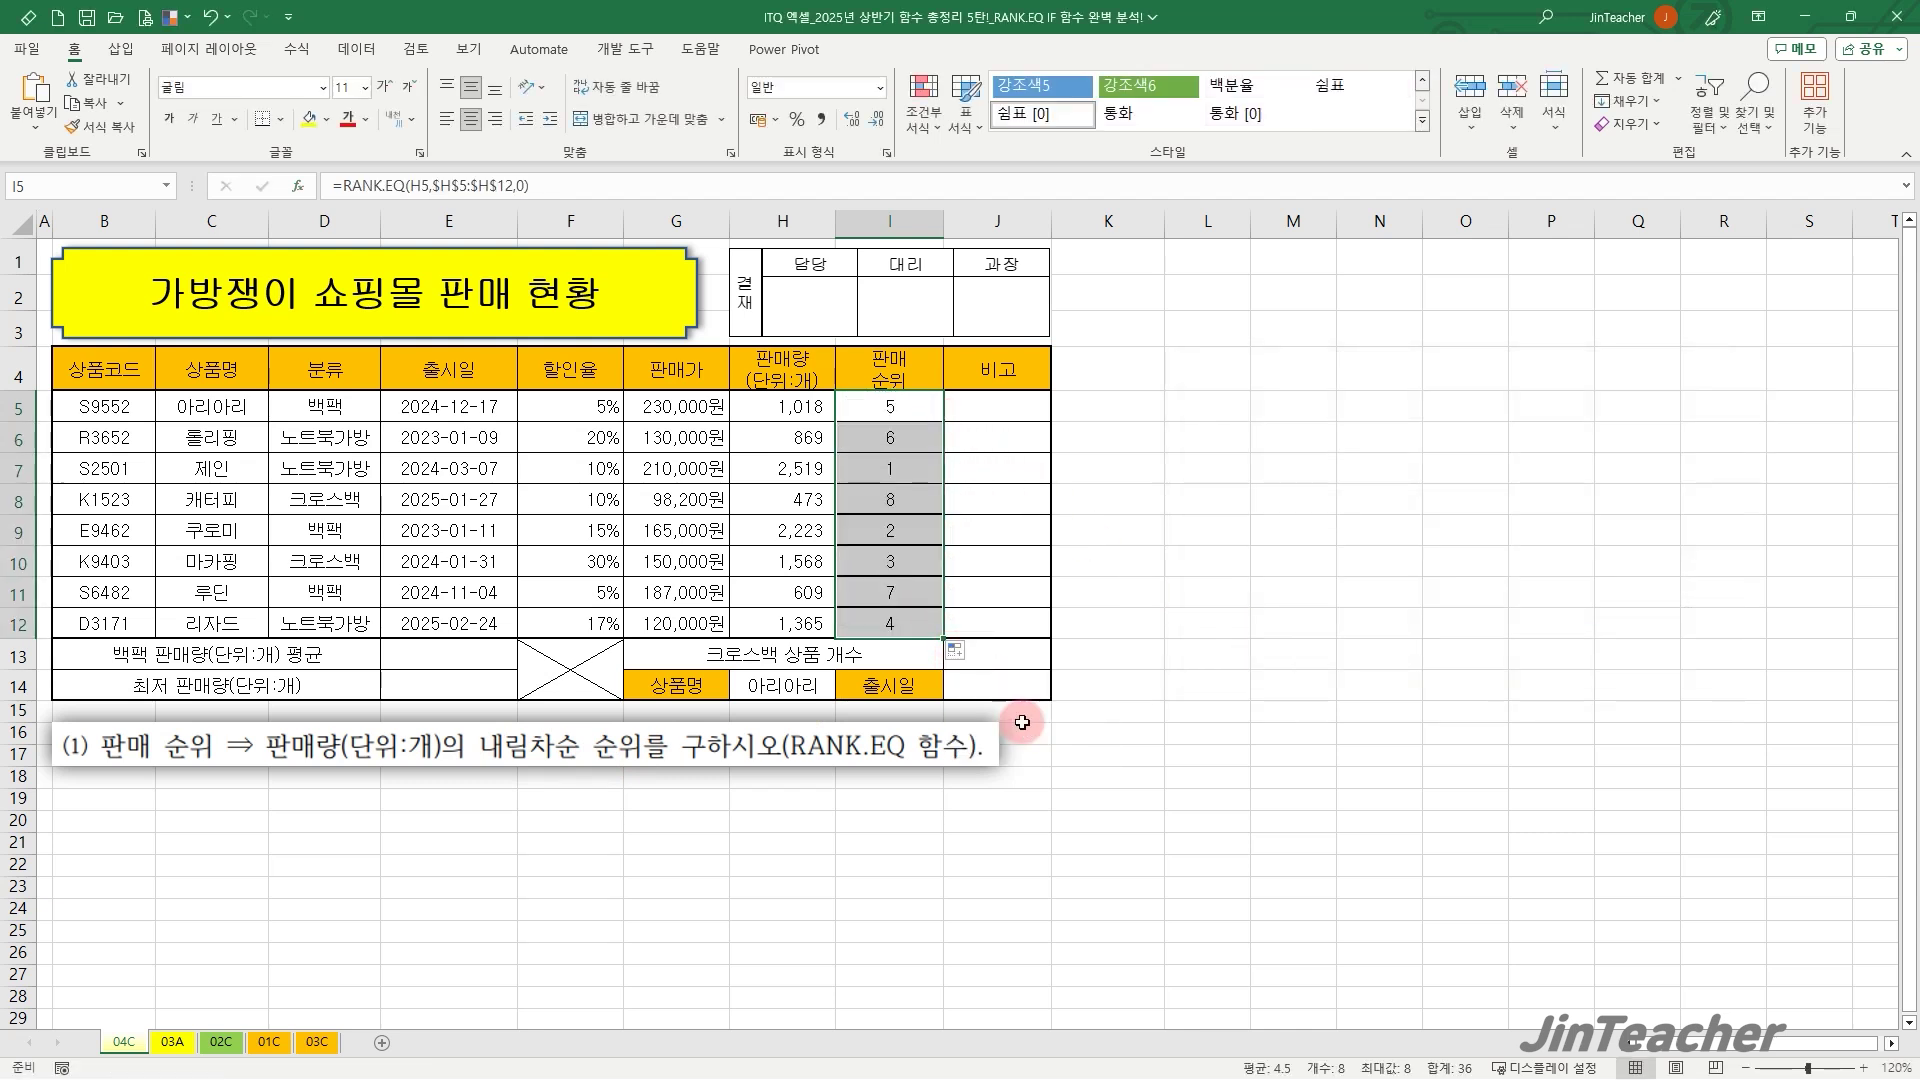
click(932, 588)
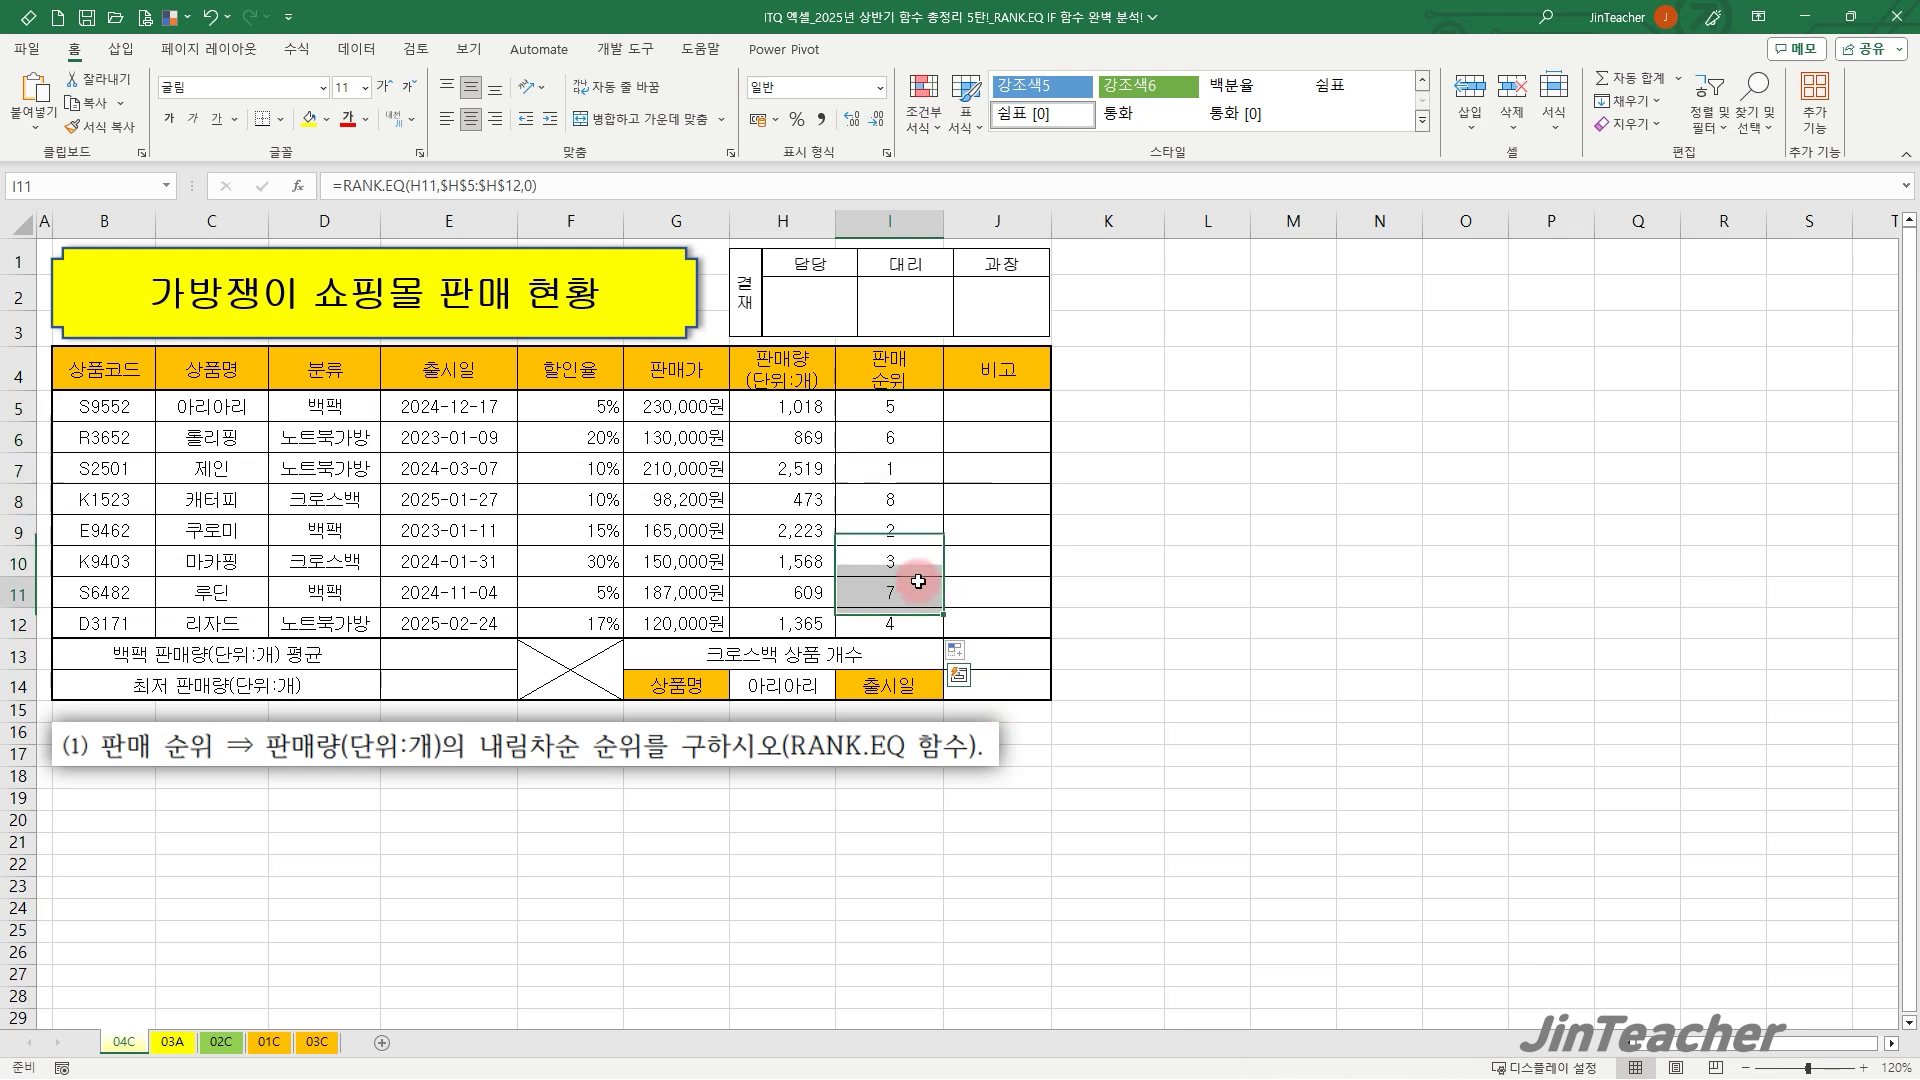
double_click(906, 473)
key(Escape)
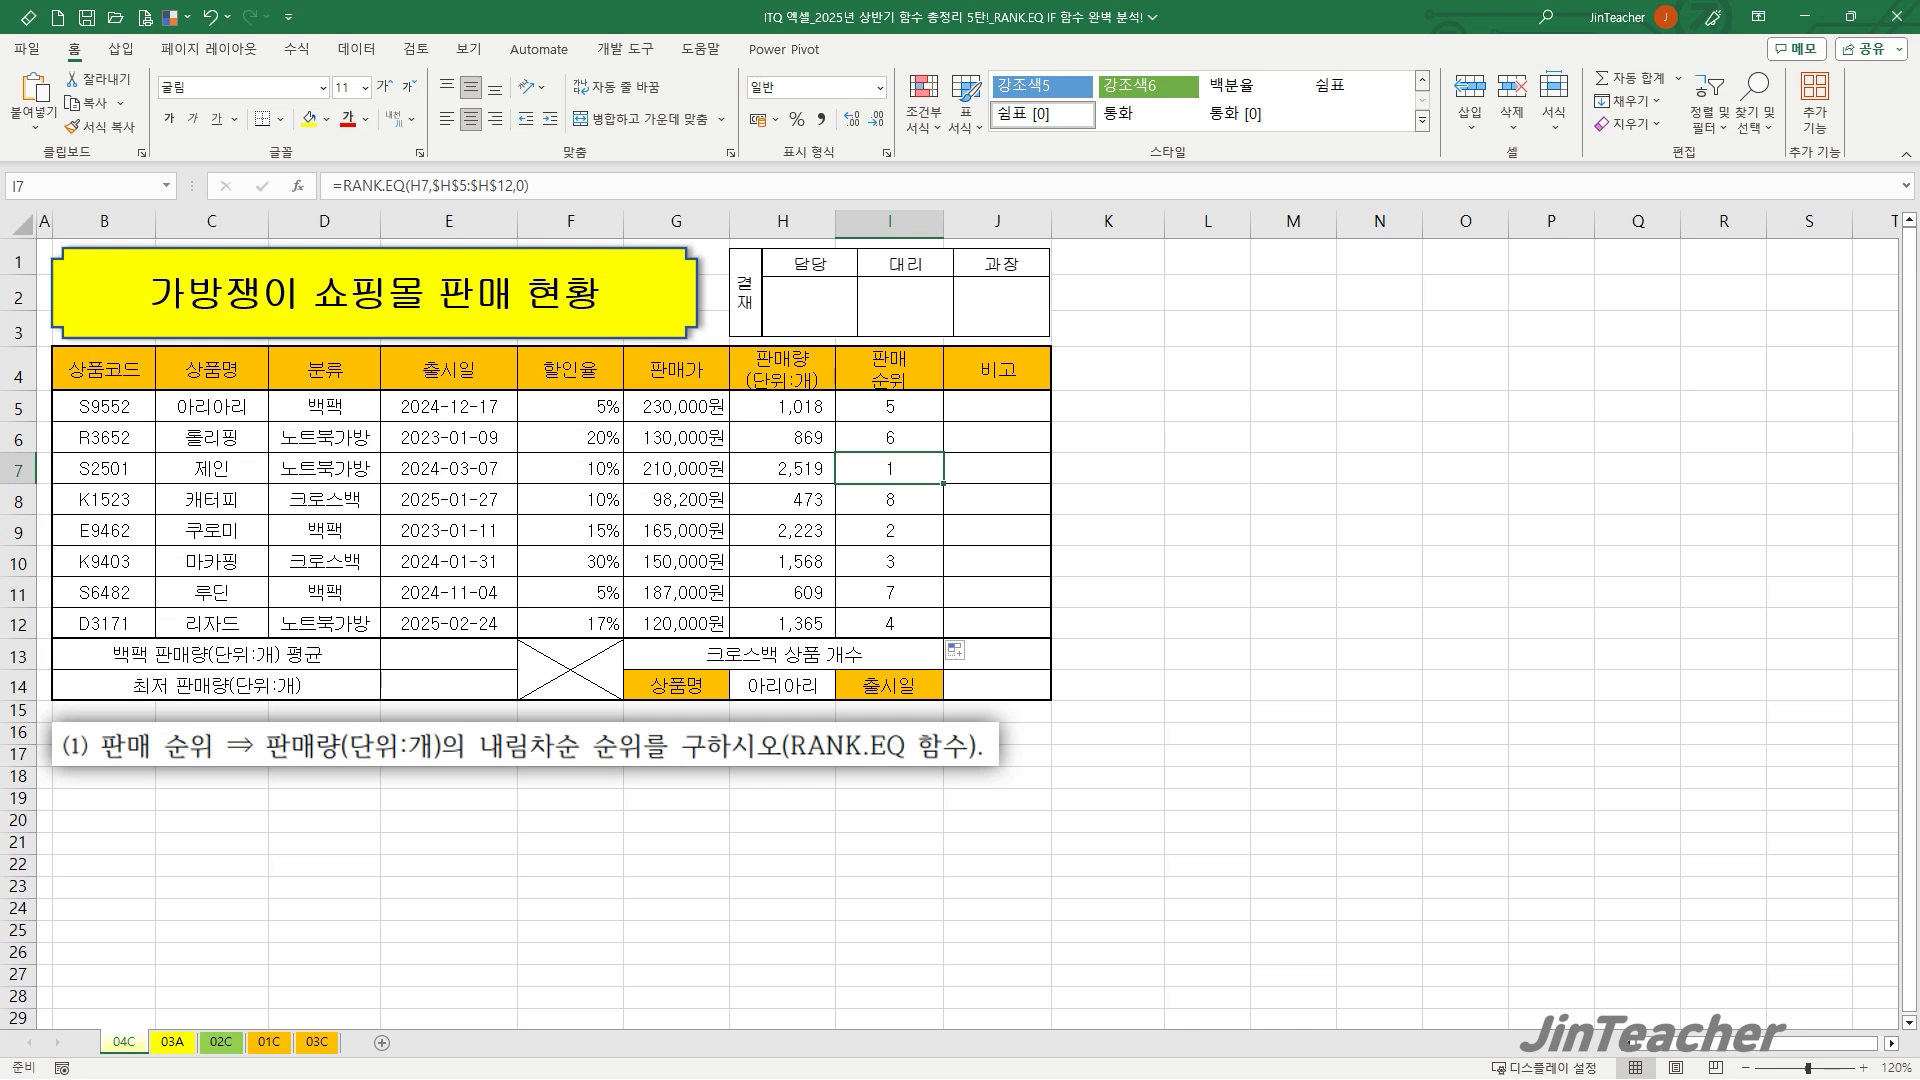
Replace the Ref range in I5's RANK.EQ with the relative range H5:H12 and fill it down to I12.
click(903, 405)
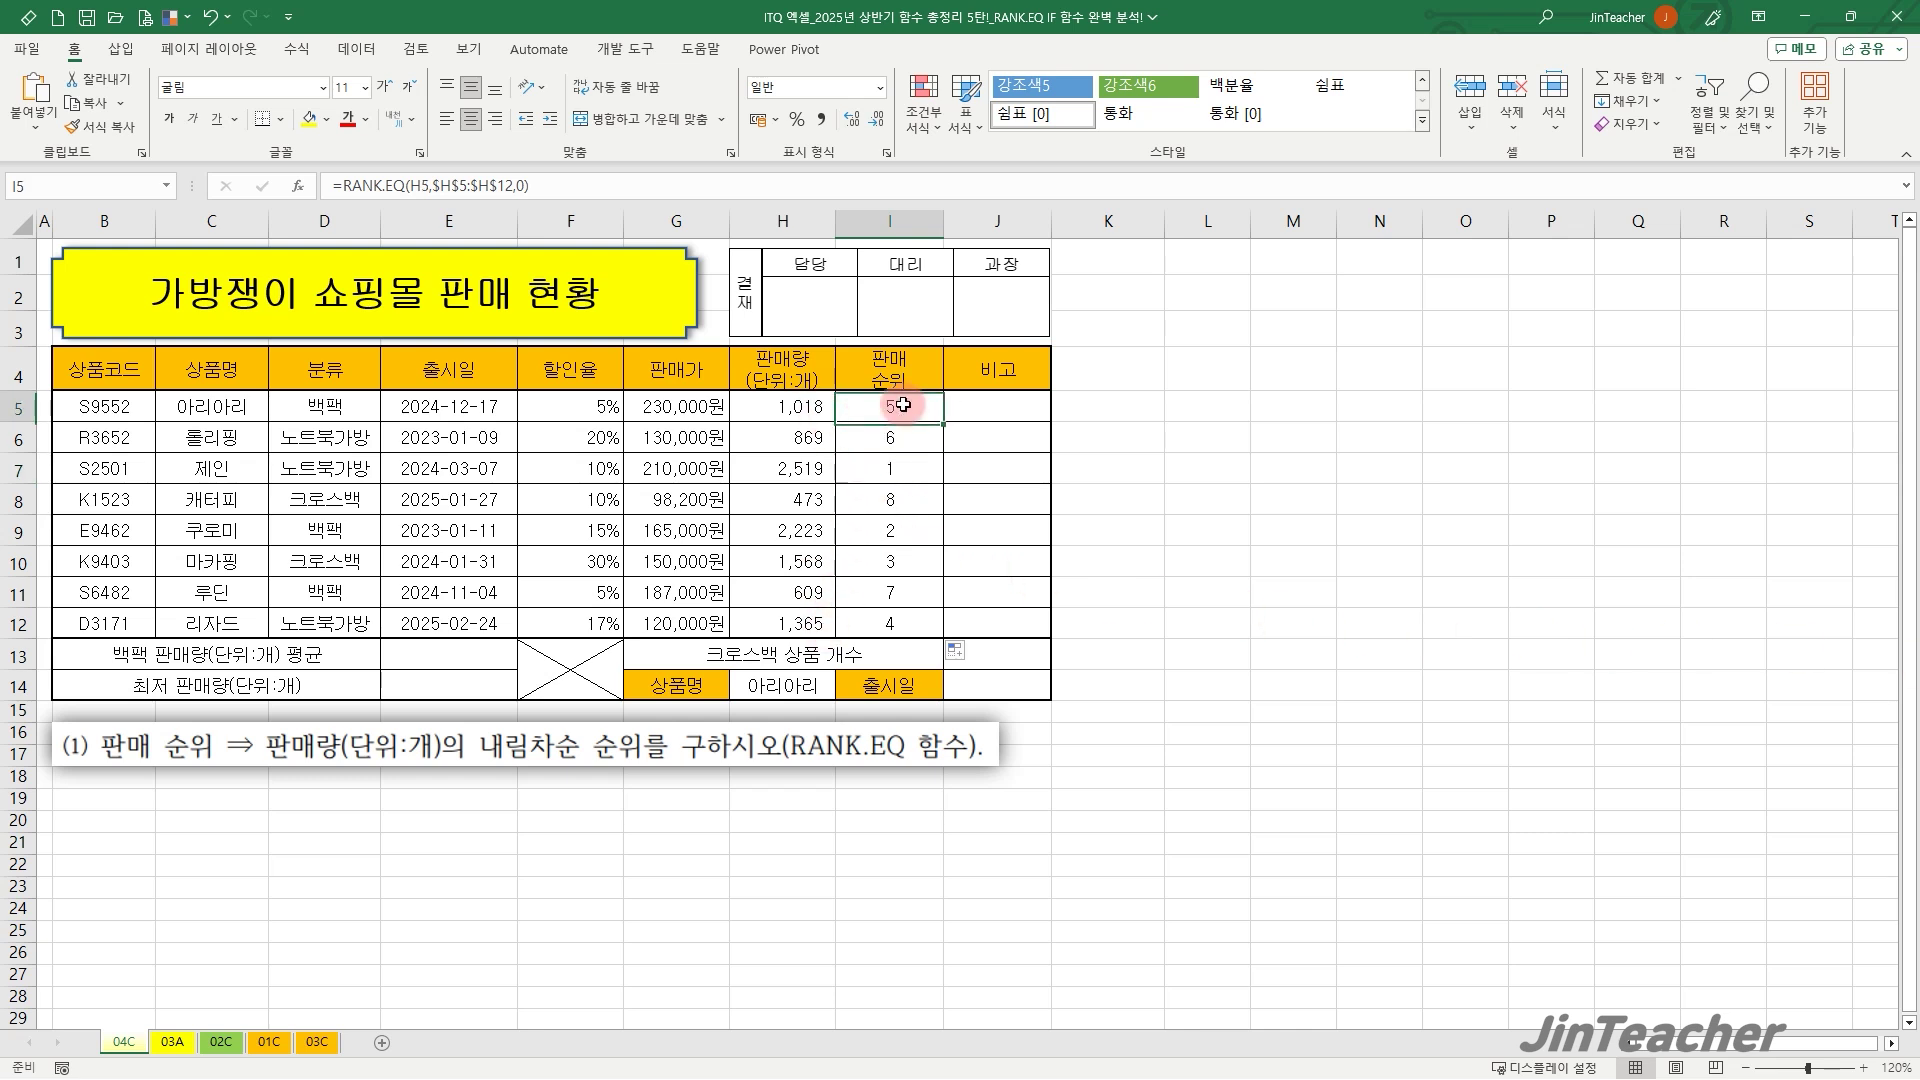
click(364, 185)
click(297, 186)
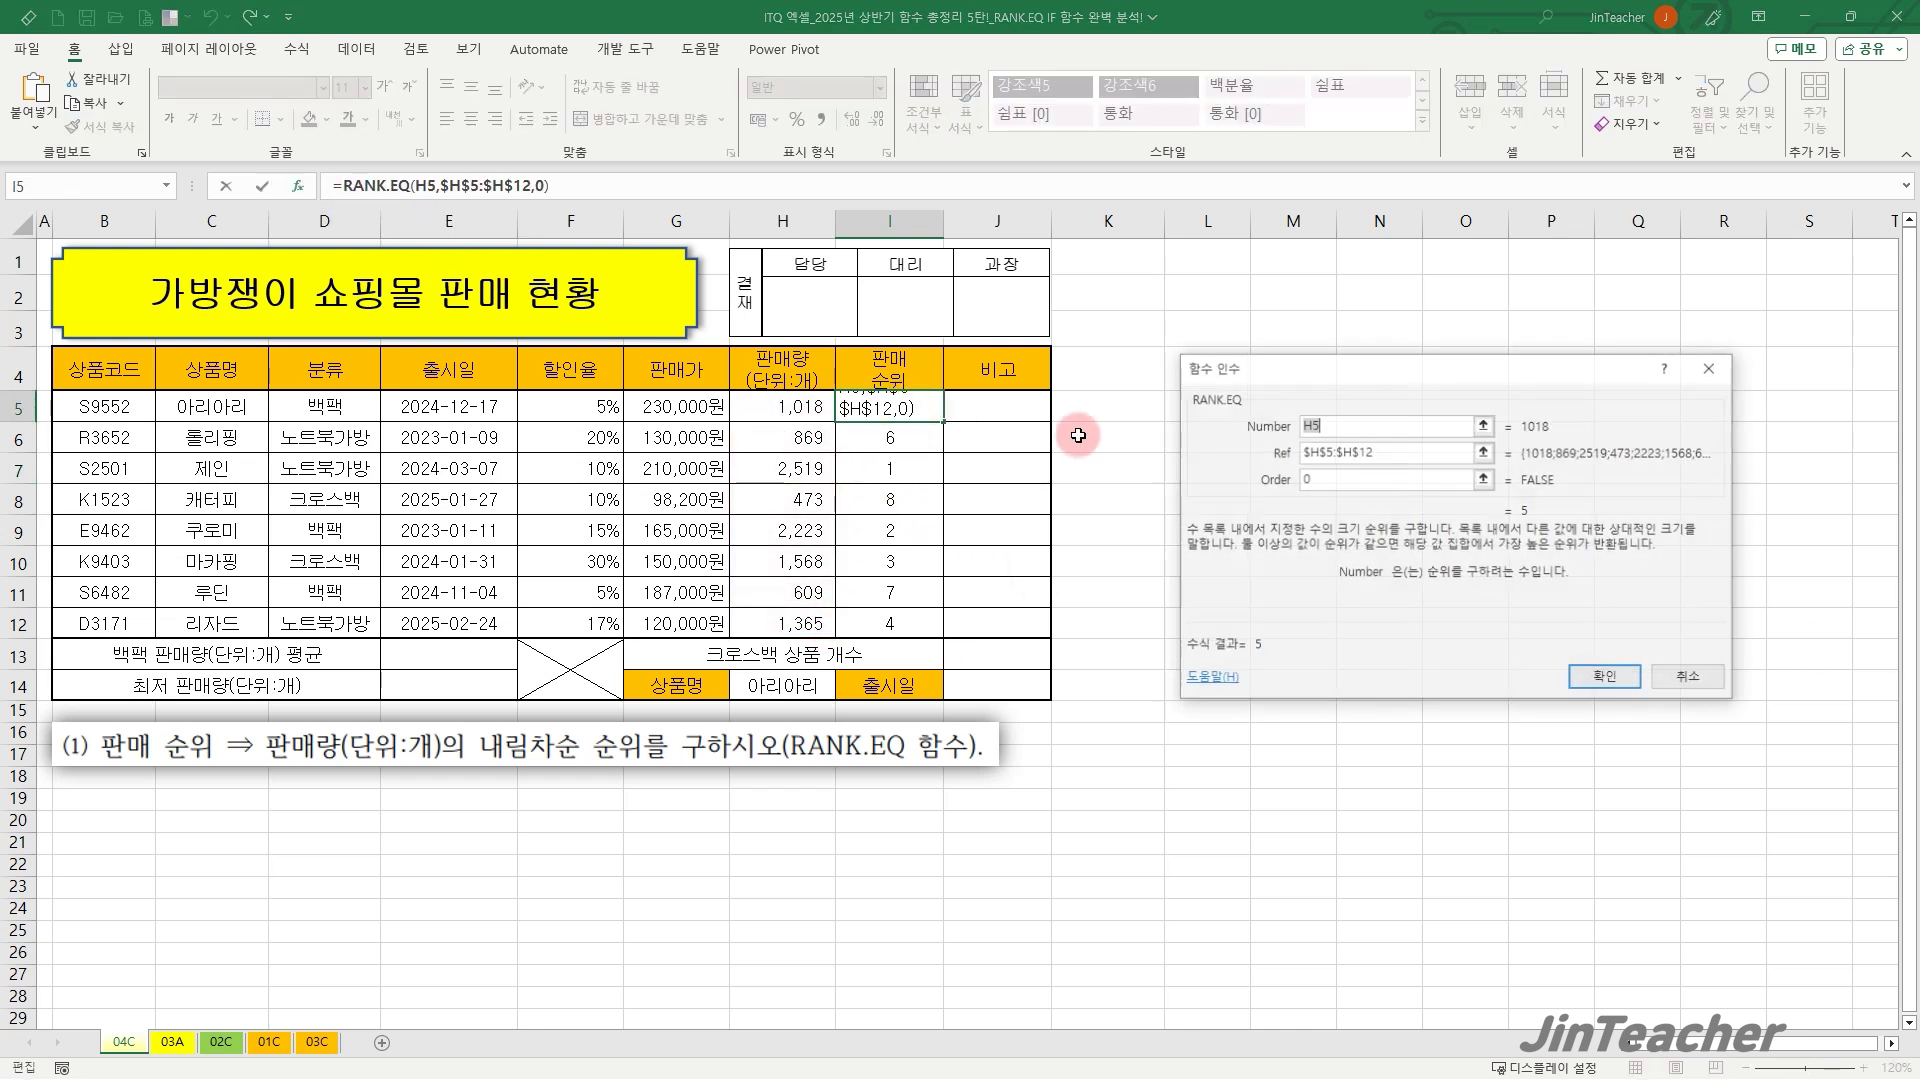
drag(1410, 453, 1212, 455)
click(803, 408)
drag(803, 407, 806, 624)
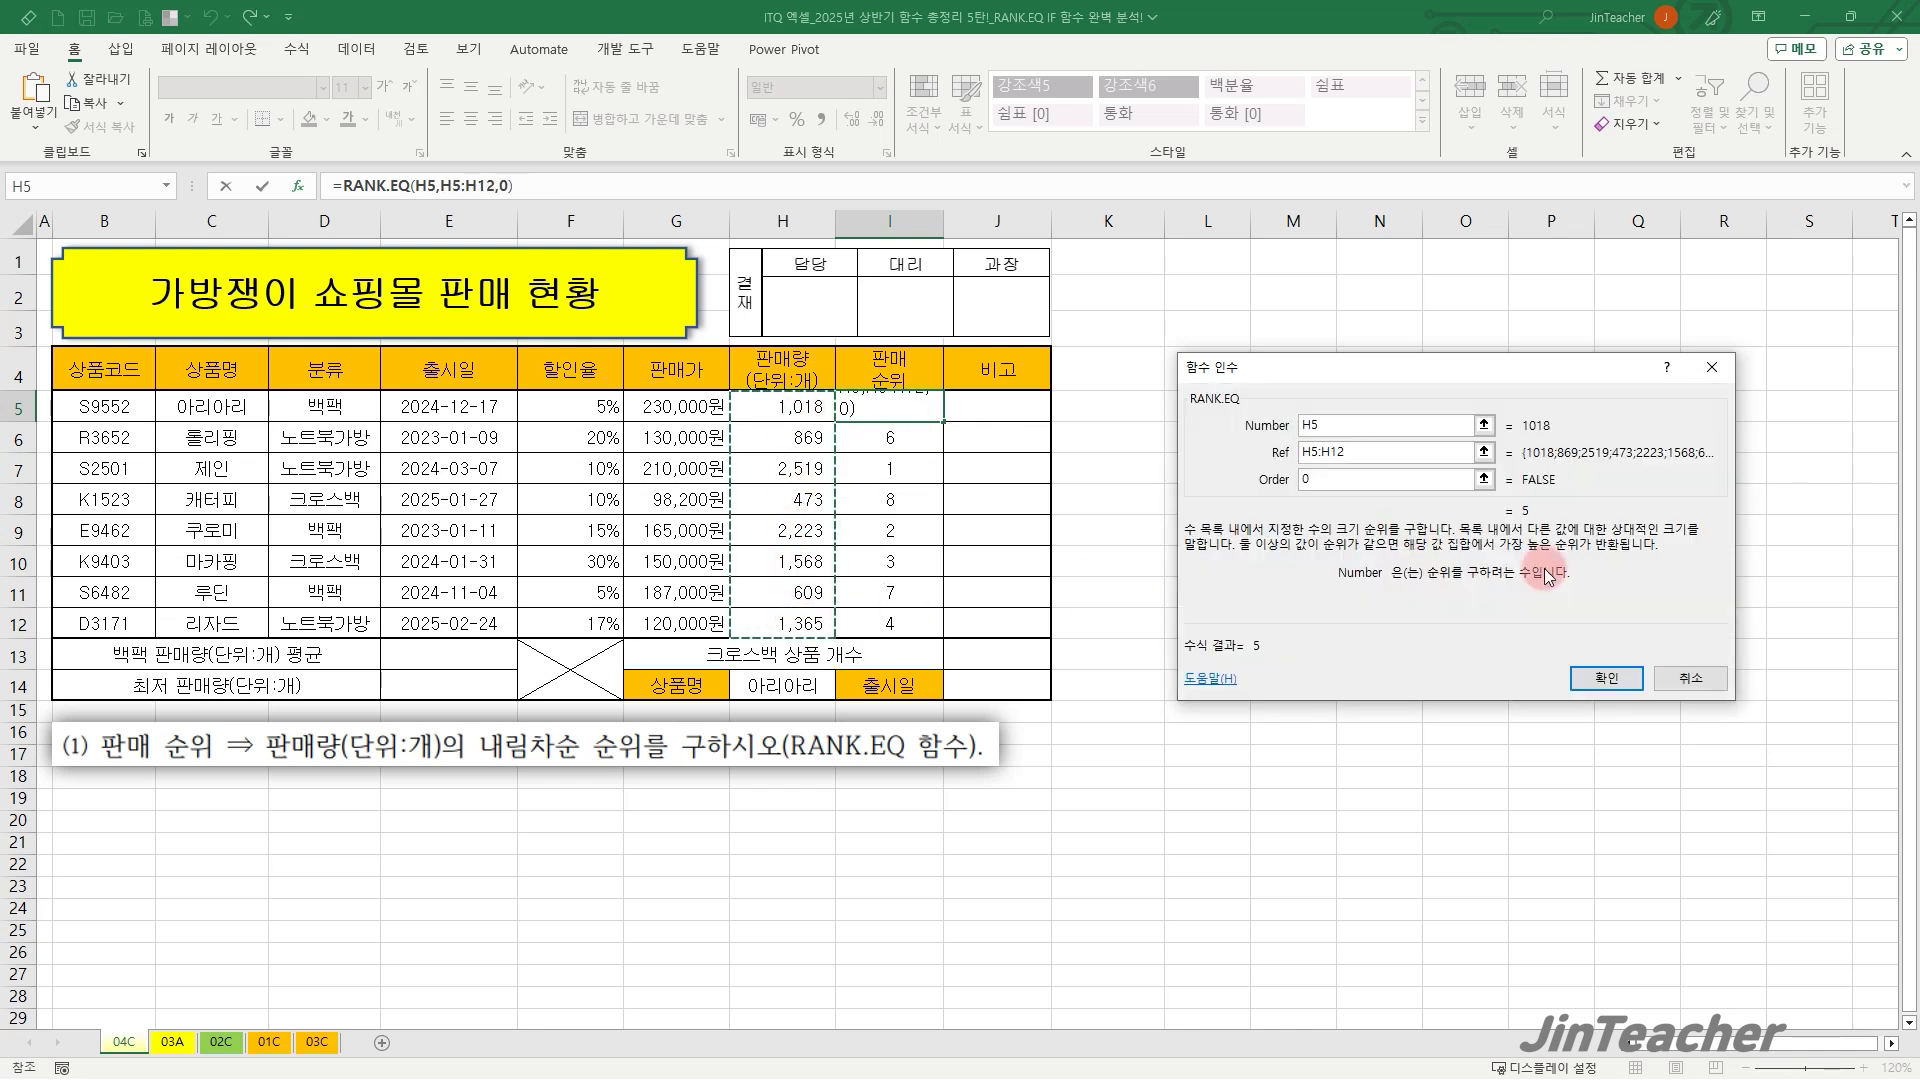
click(1606, 678)
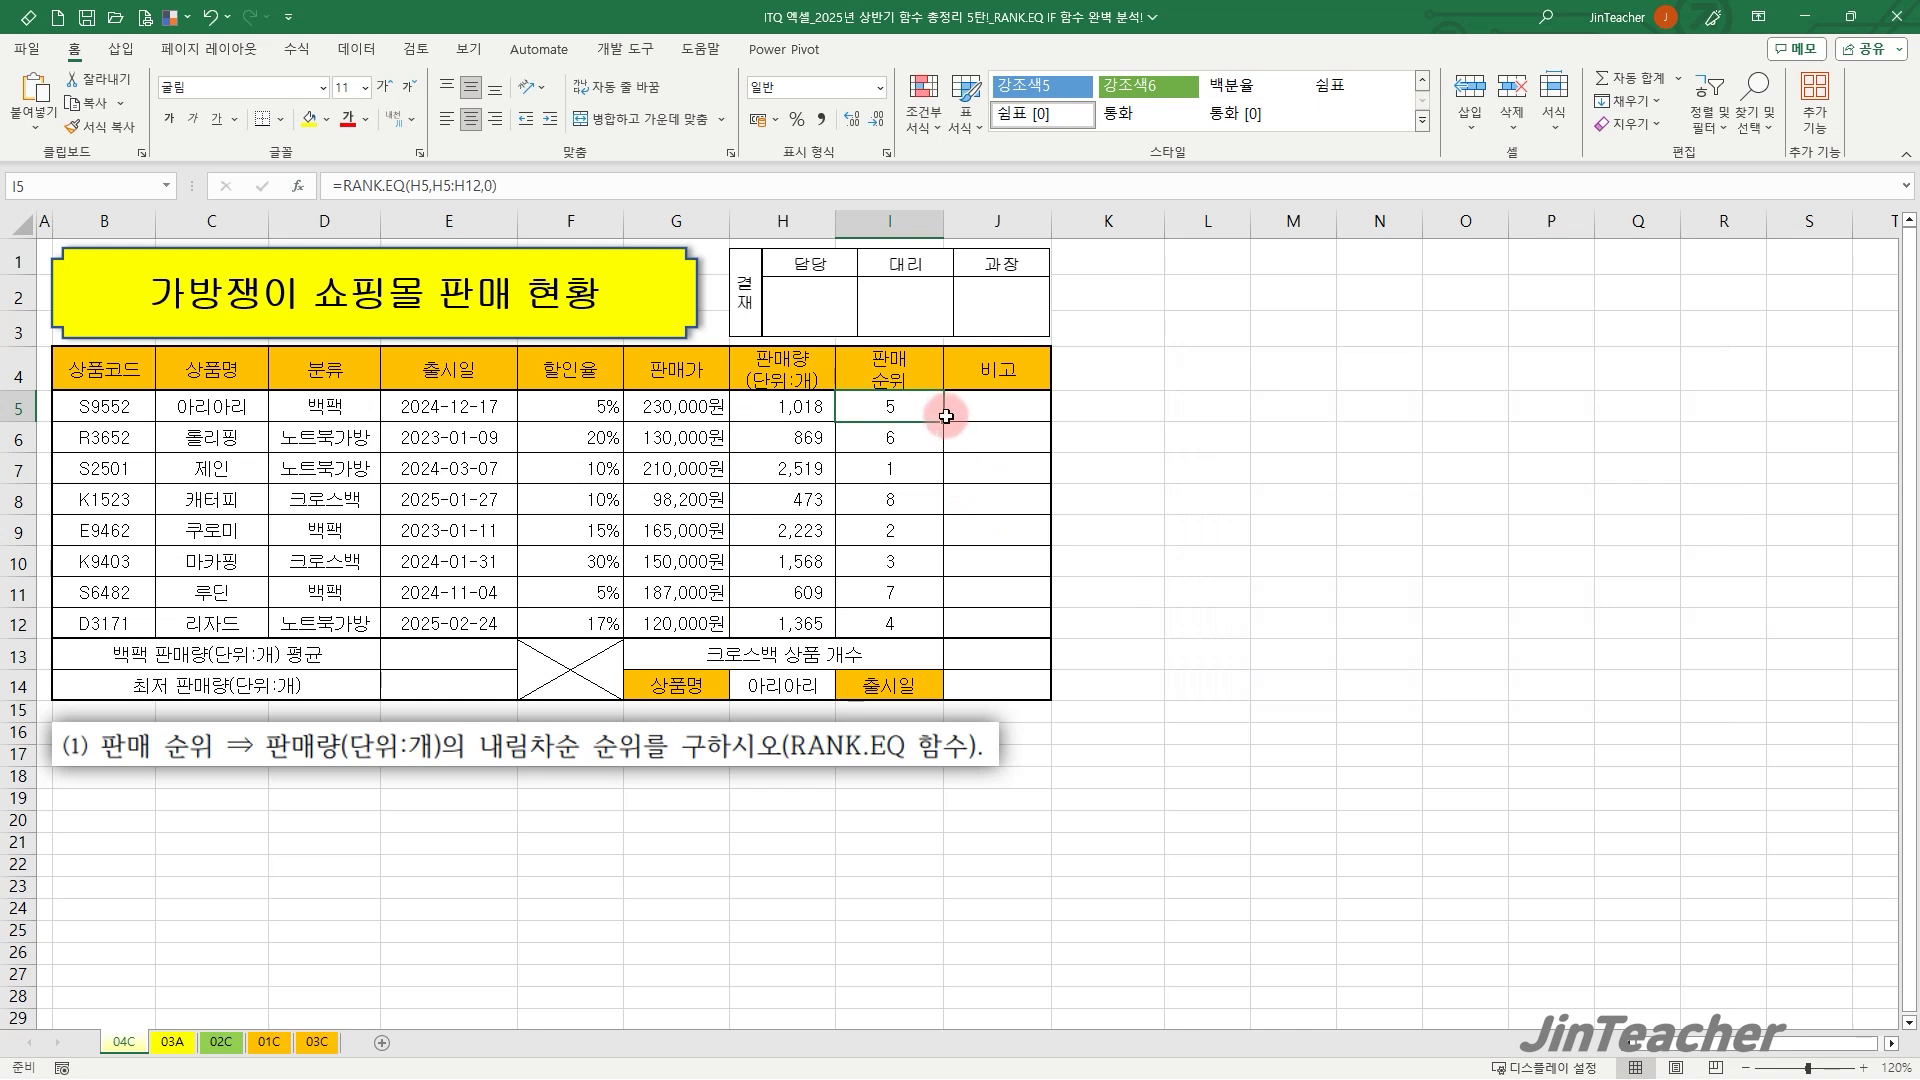
drag(943, 422, 930, 628)
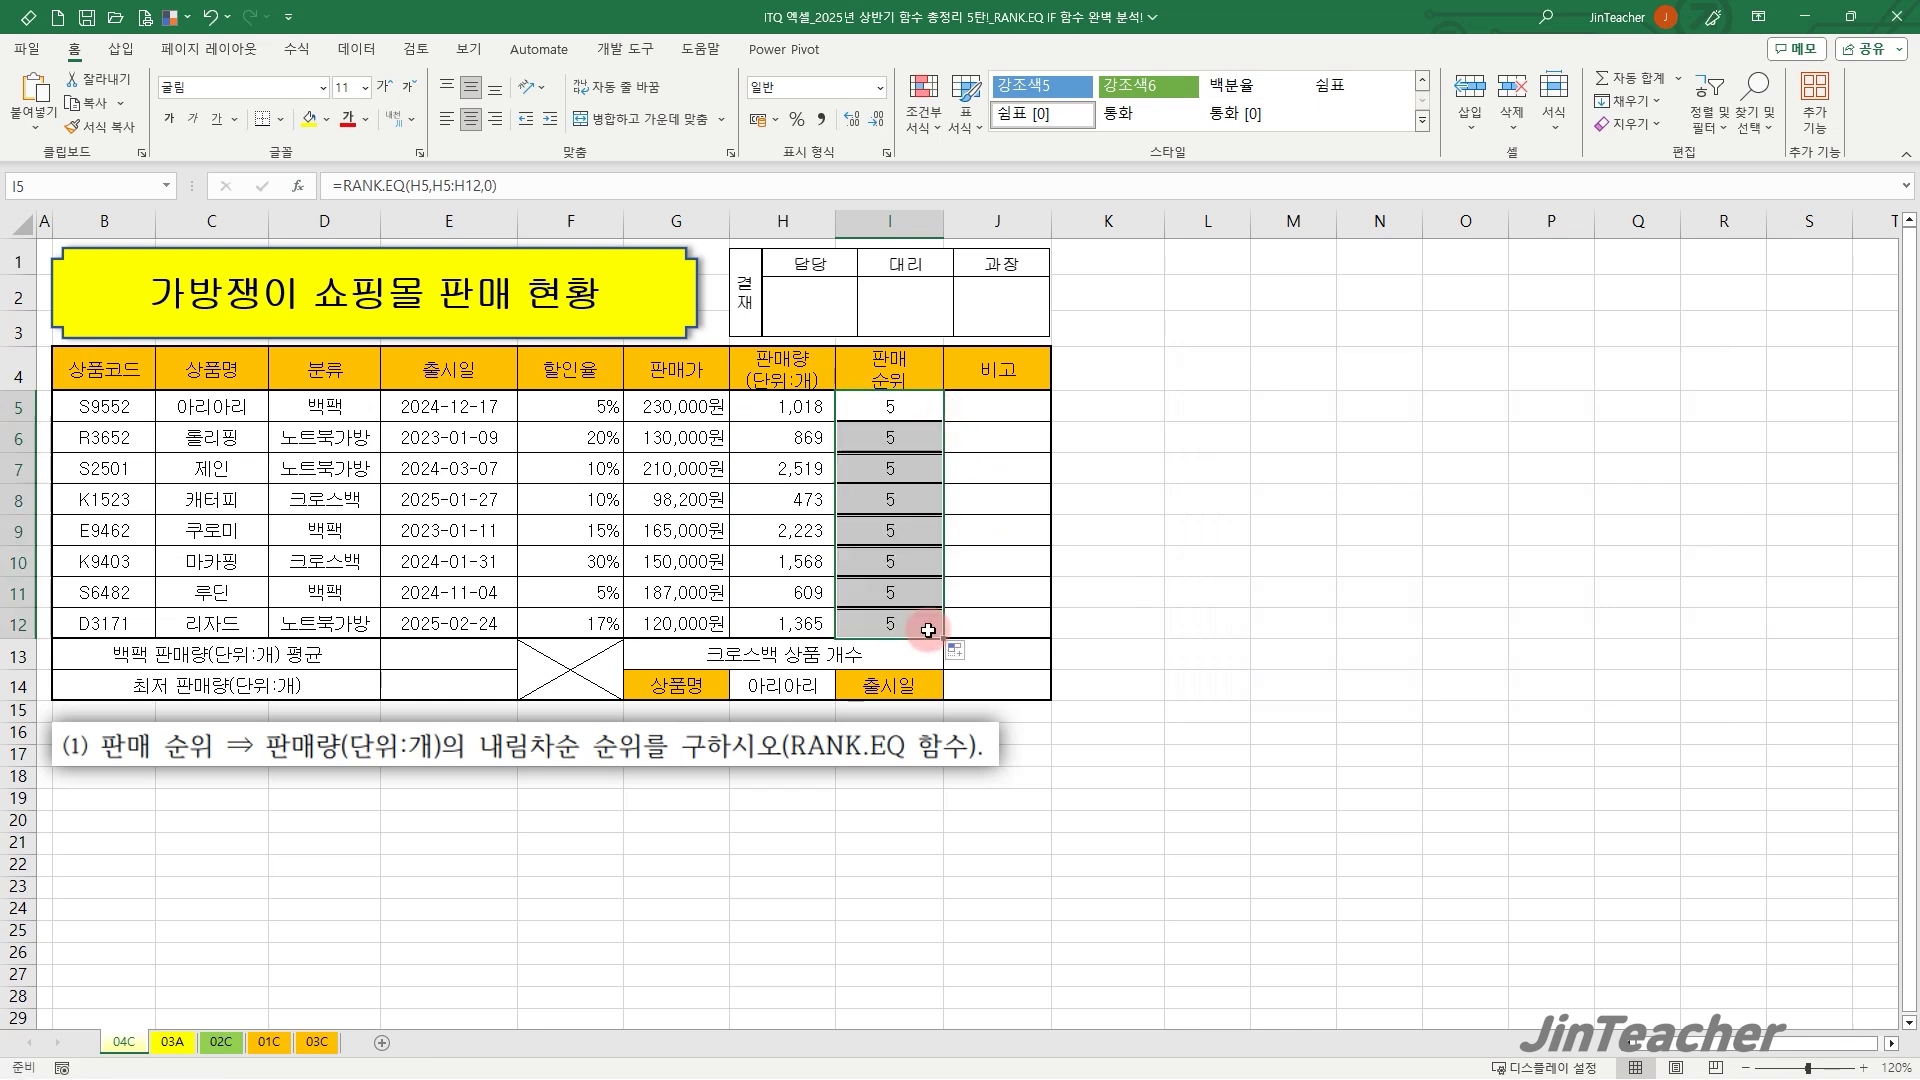
Examine the filled rank formulas, comparing the reference ranges used in I10 and I5.
click(901, 473)
click(903, 531)
click(903, 563)
click(892, 612)
click(896, 561)
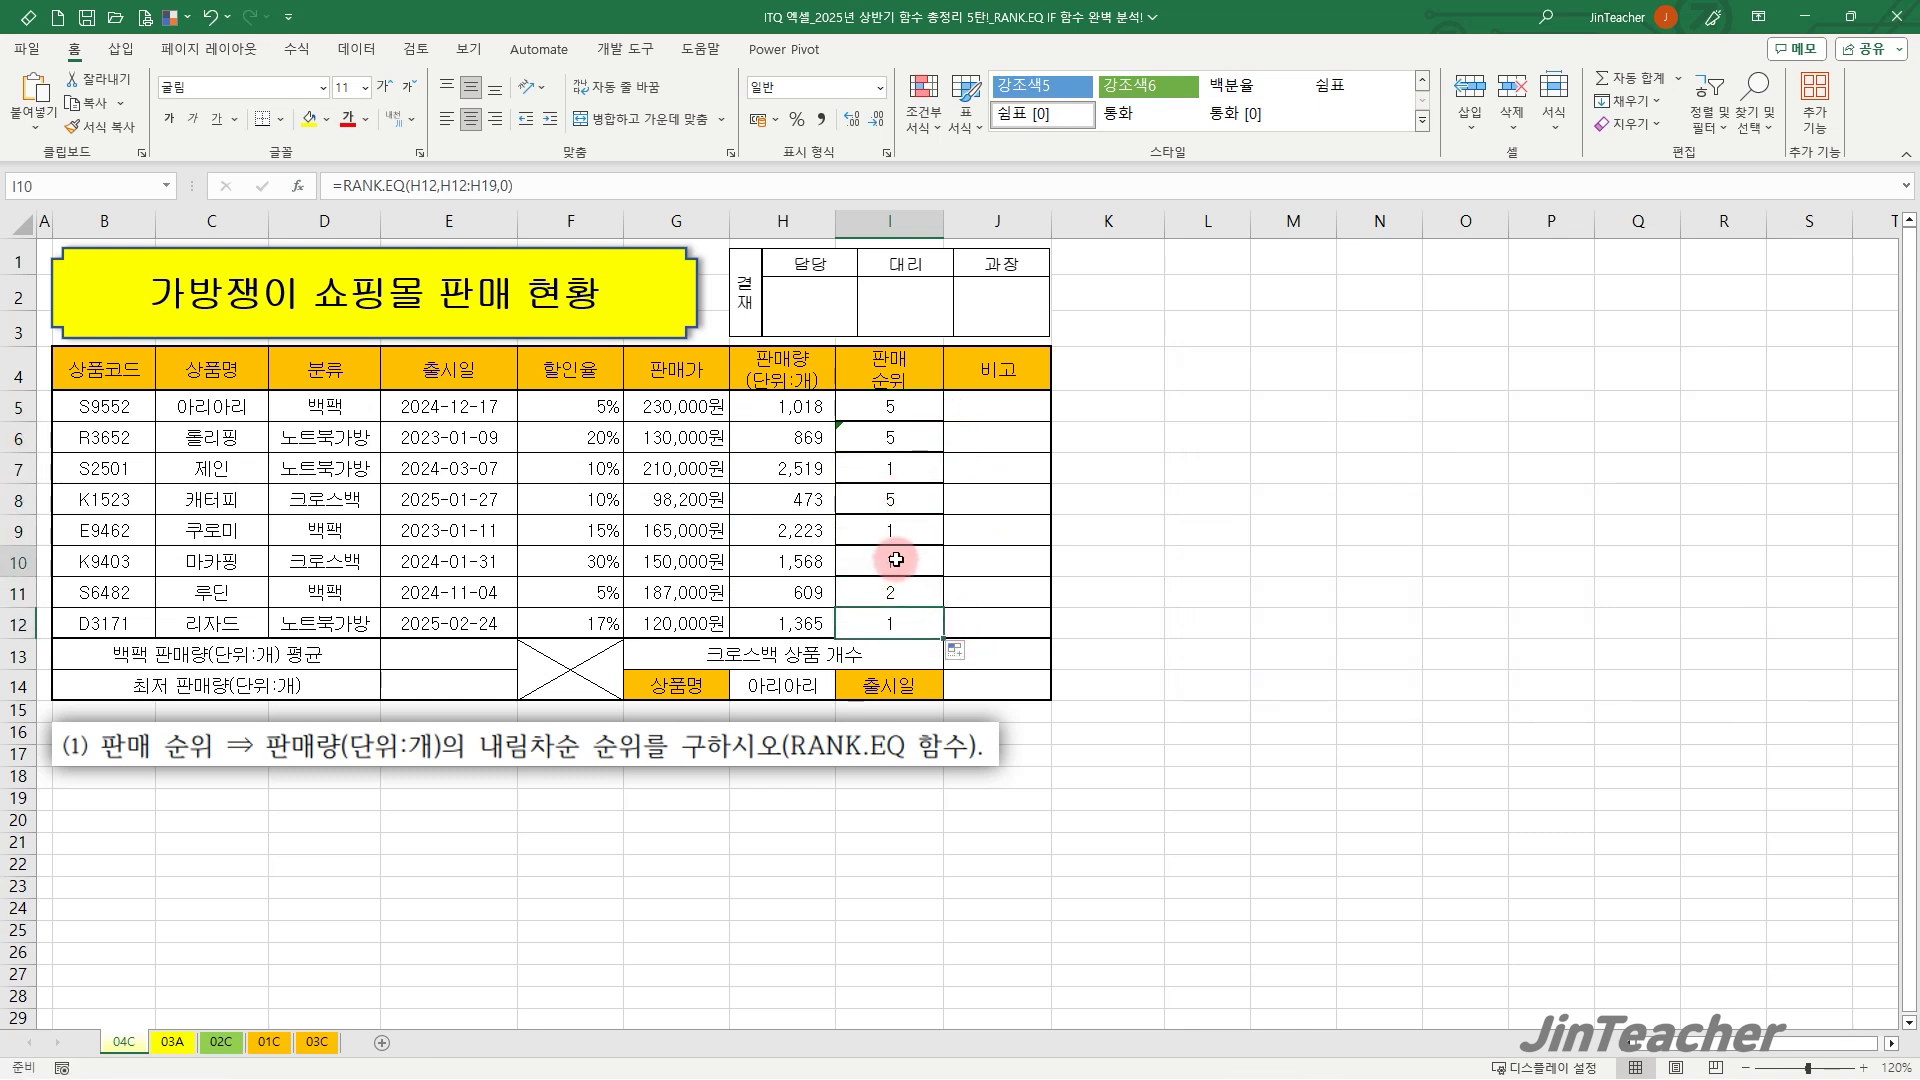
click(763, 186)
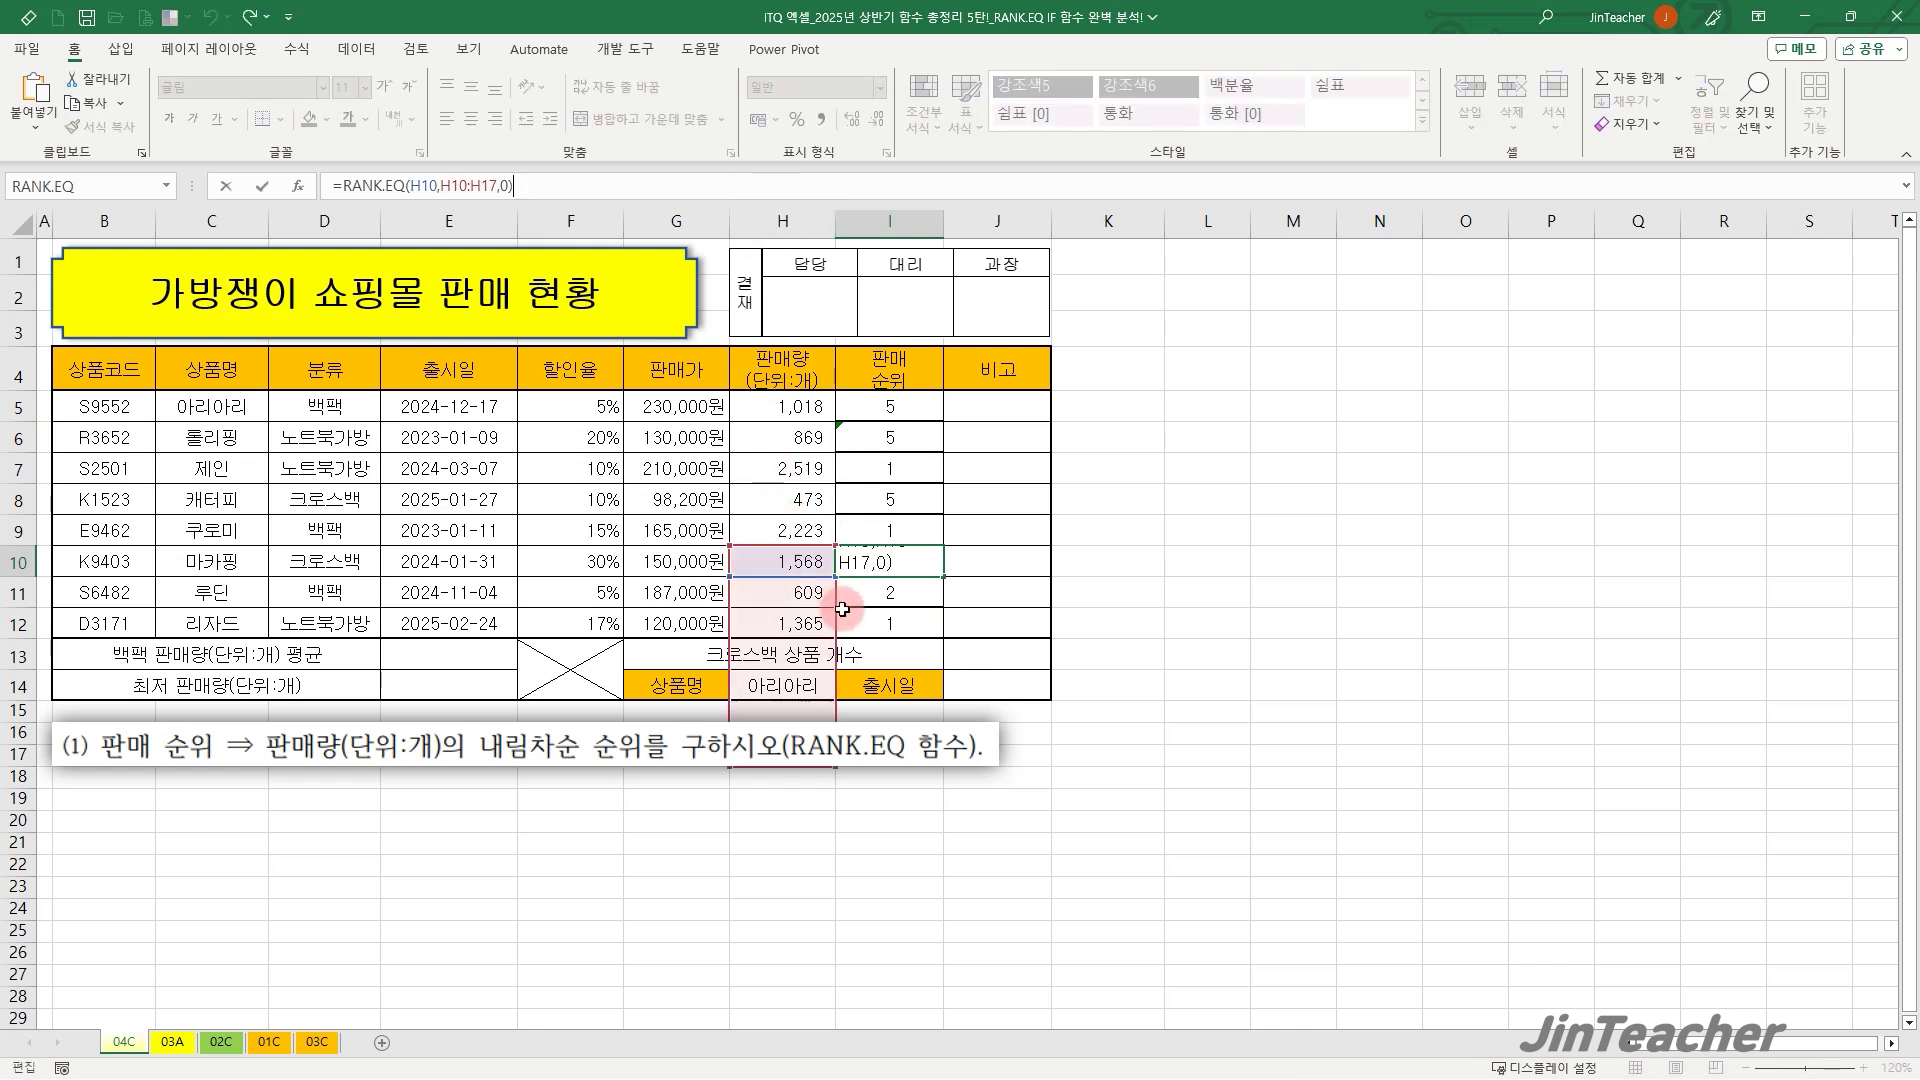
click(885, 406)
click(793, 184)
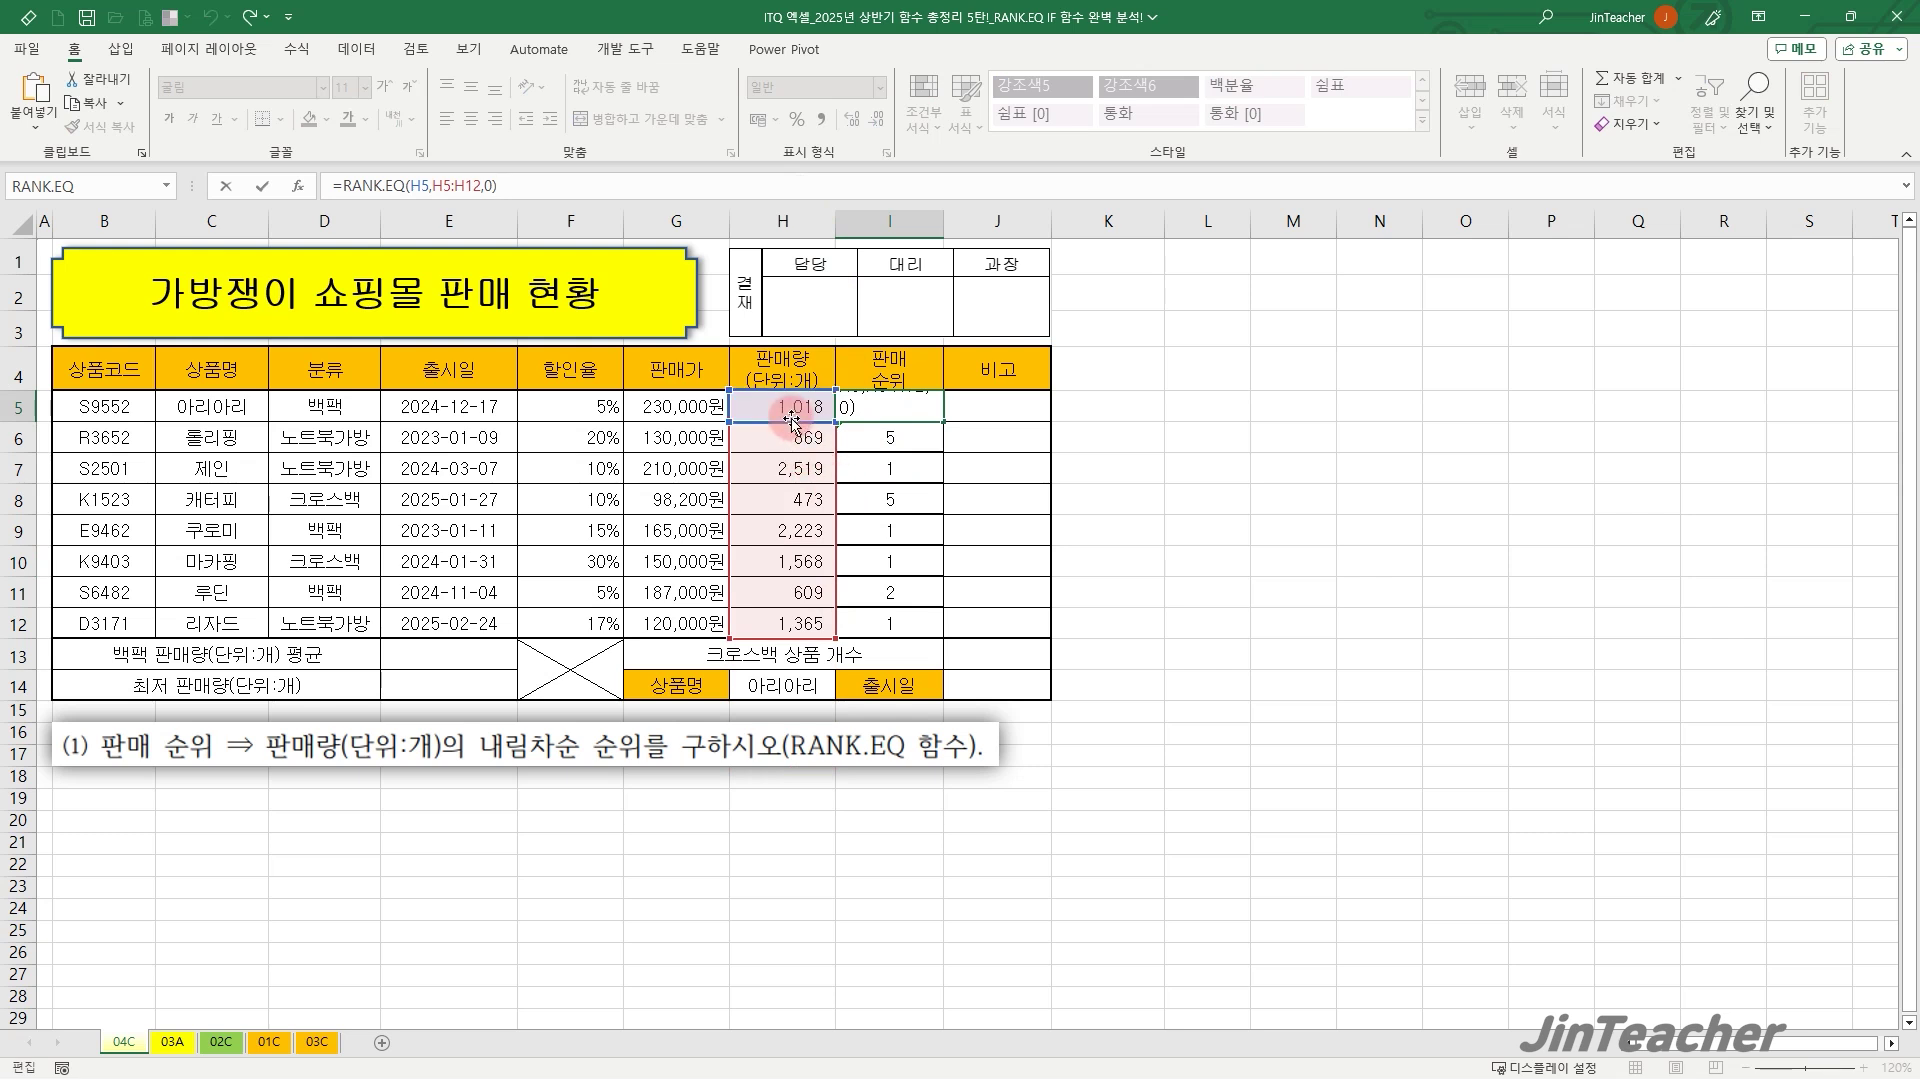
click(902, 559)
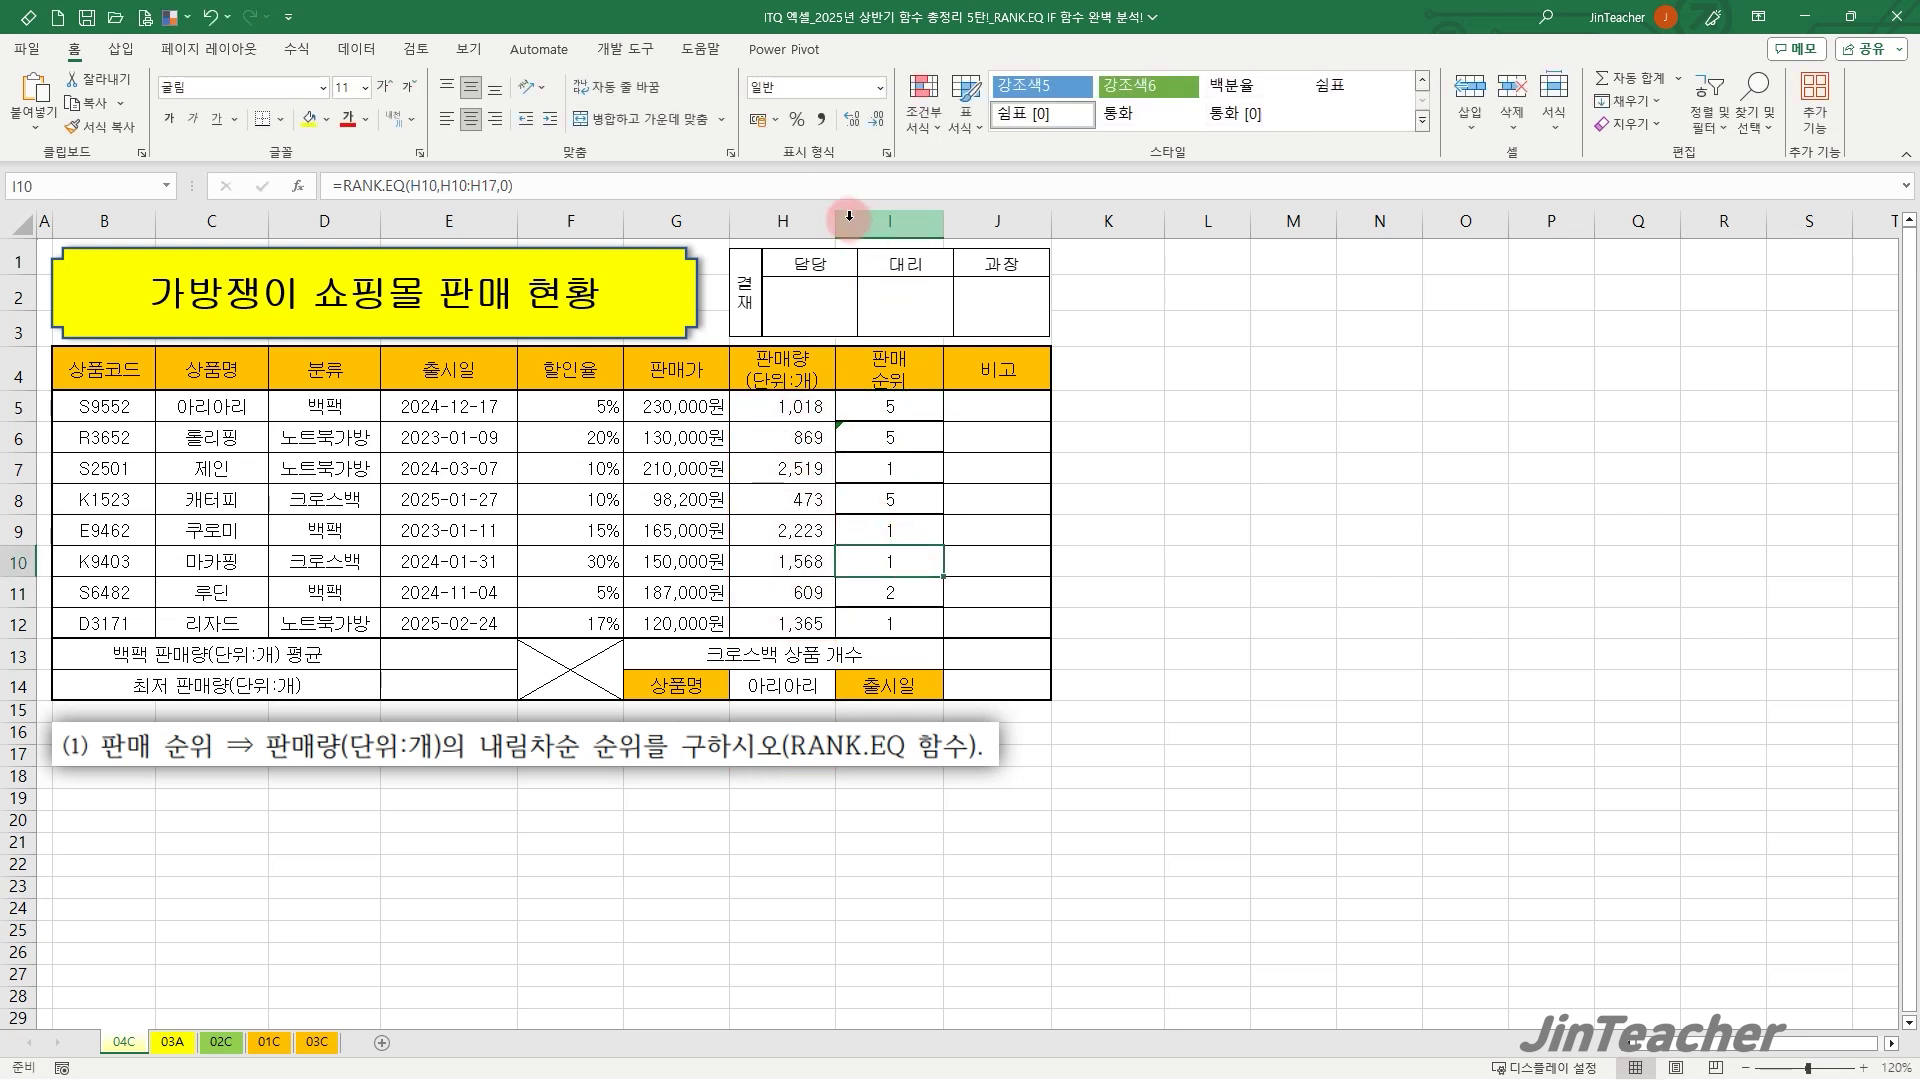
click(857, 188)
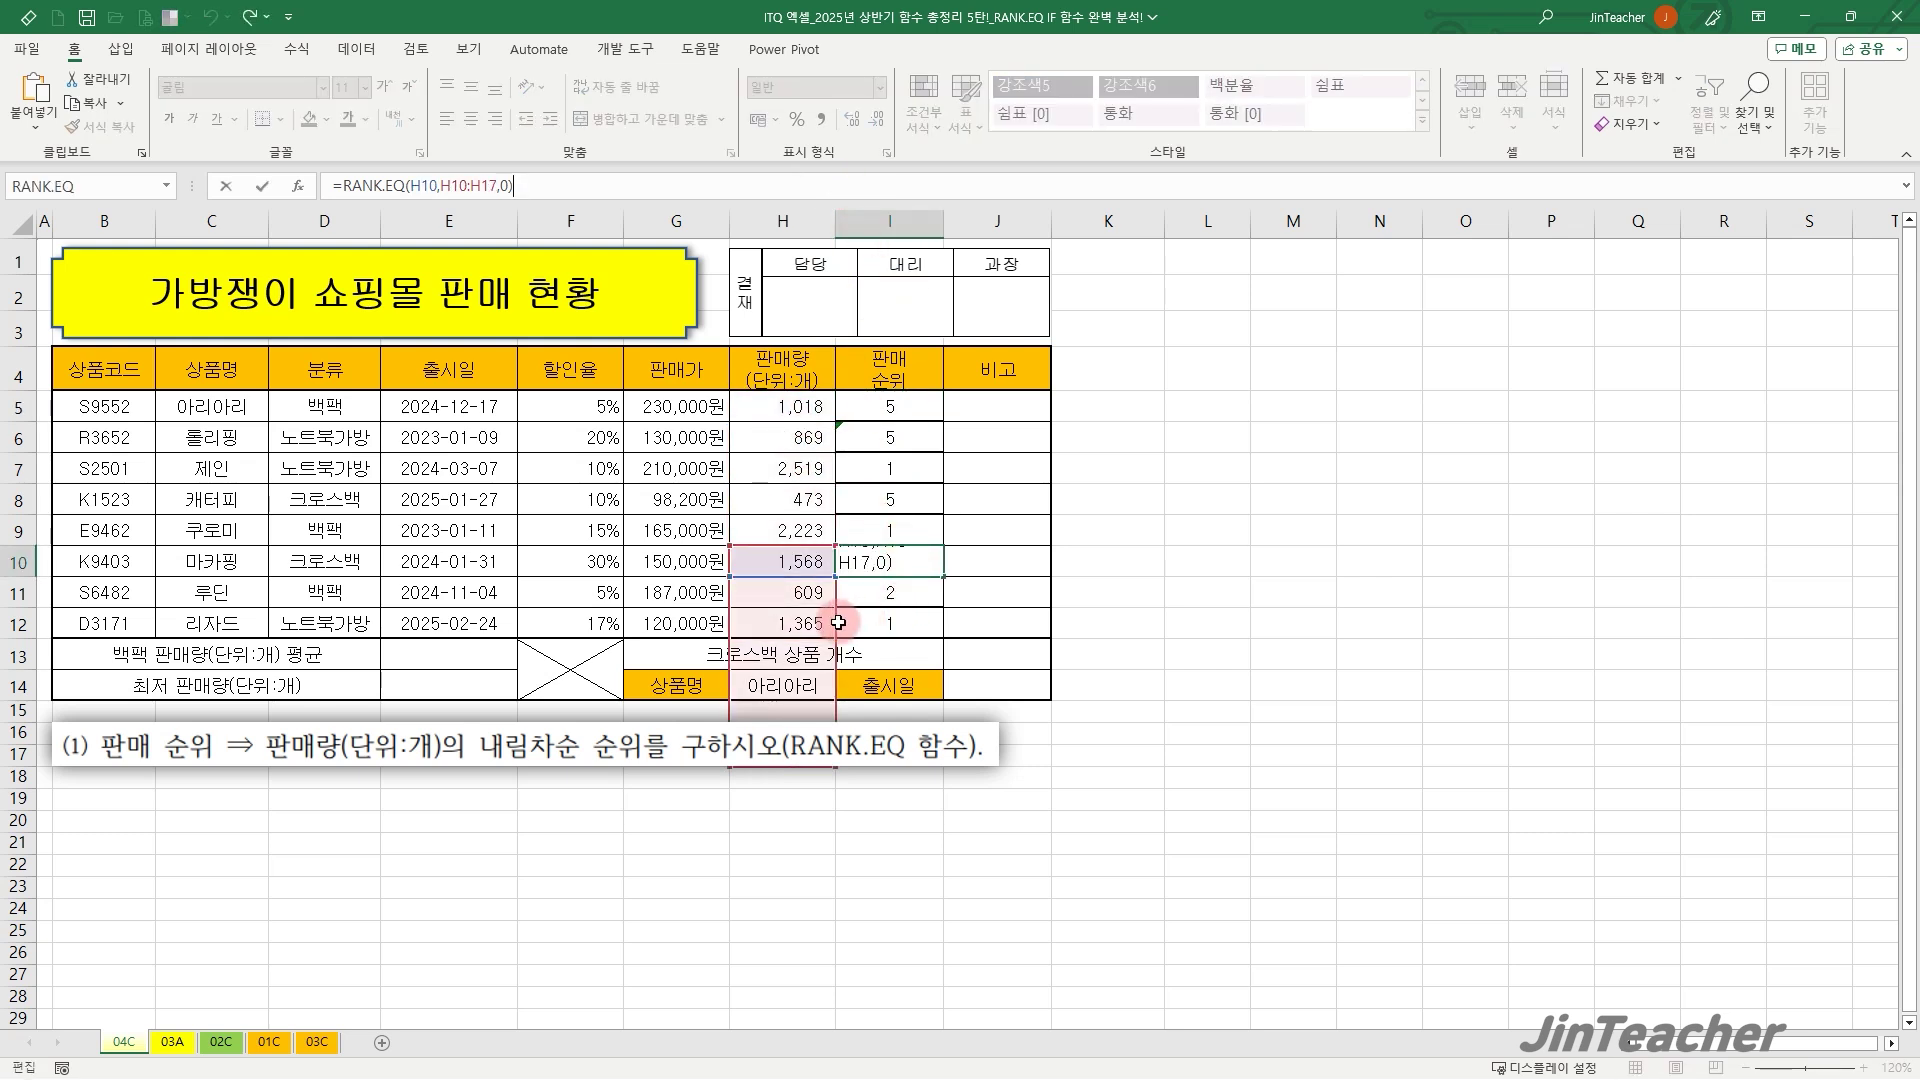
key(Escape)
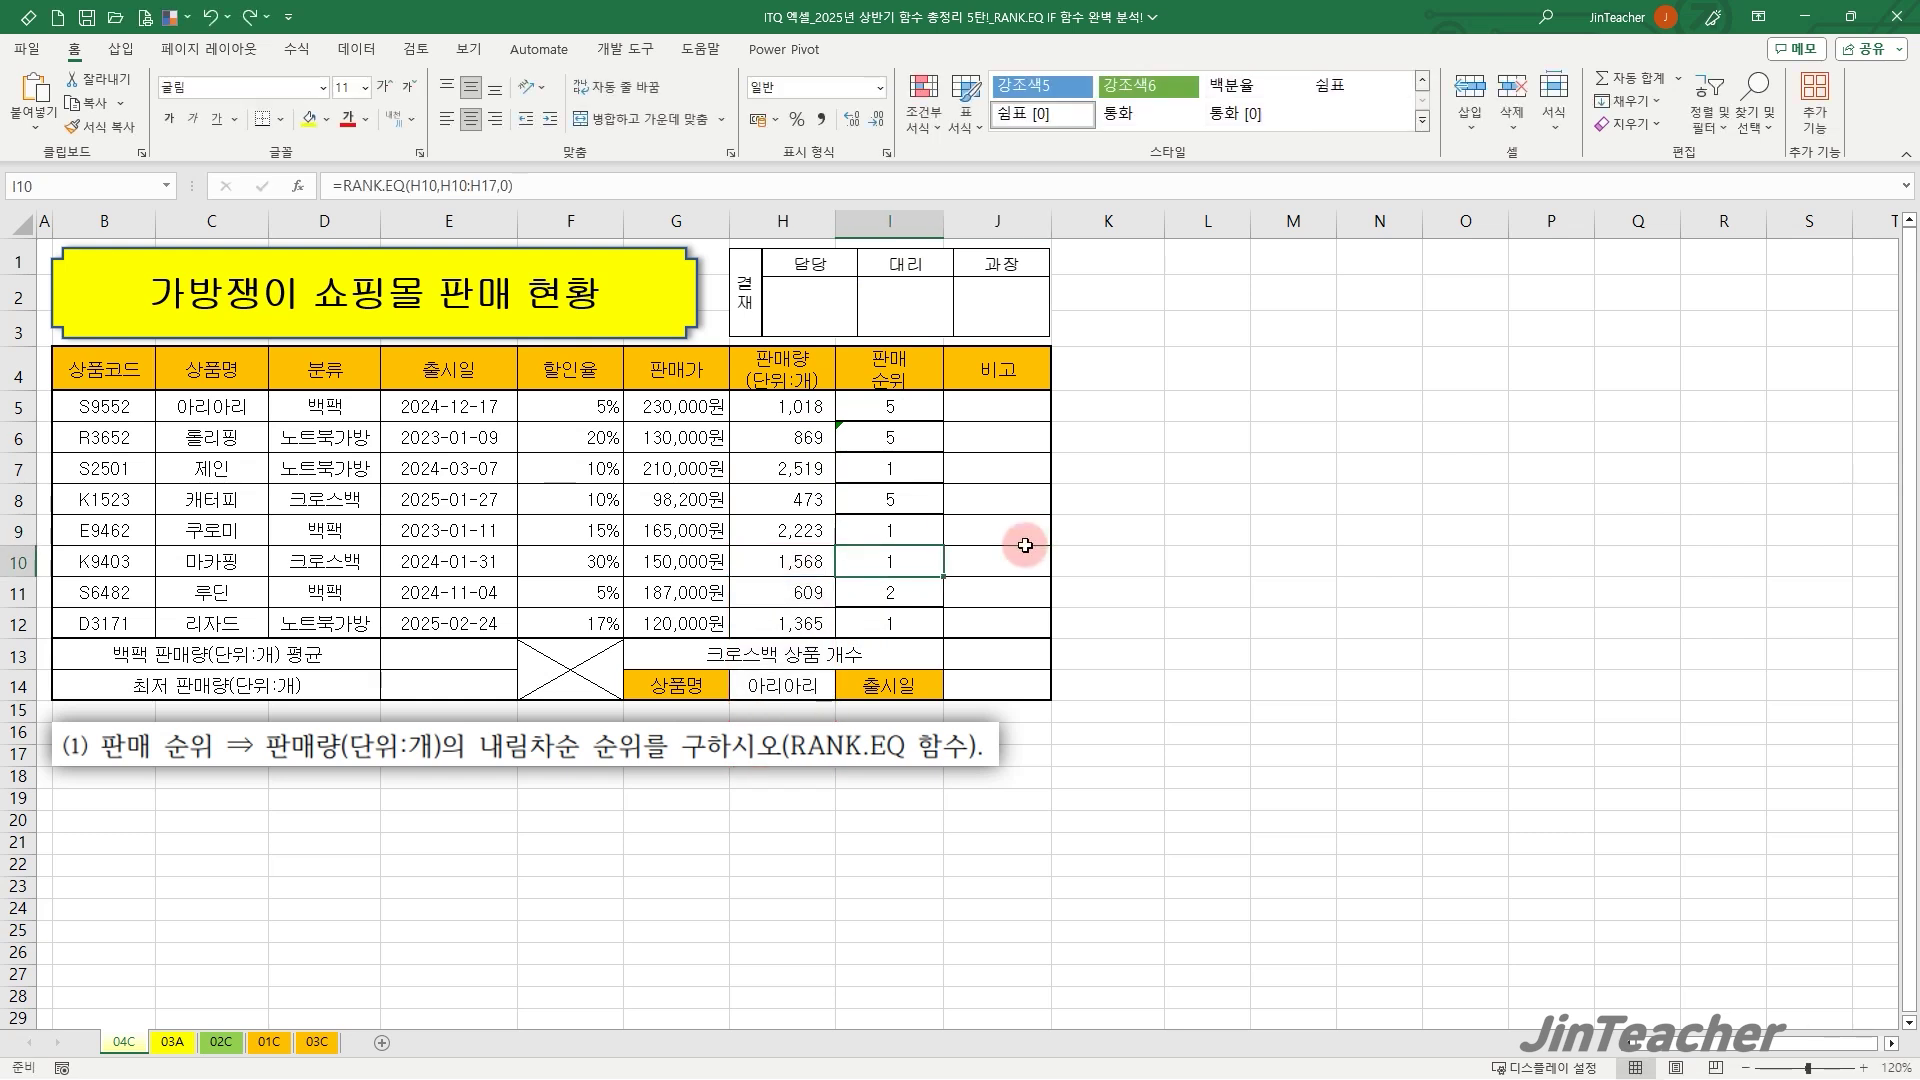
Make the Ref range of the RANK.EQ formula in I5 absolute as $H$5:$H$12.
click(899, 408)
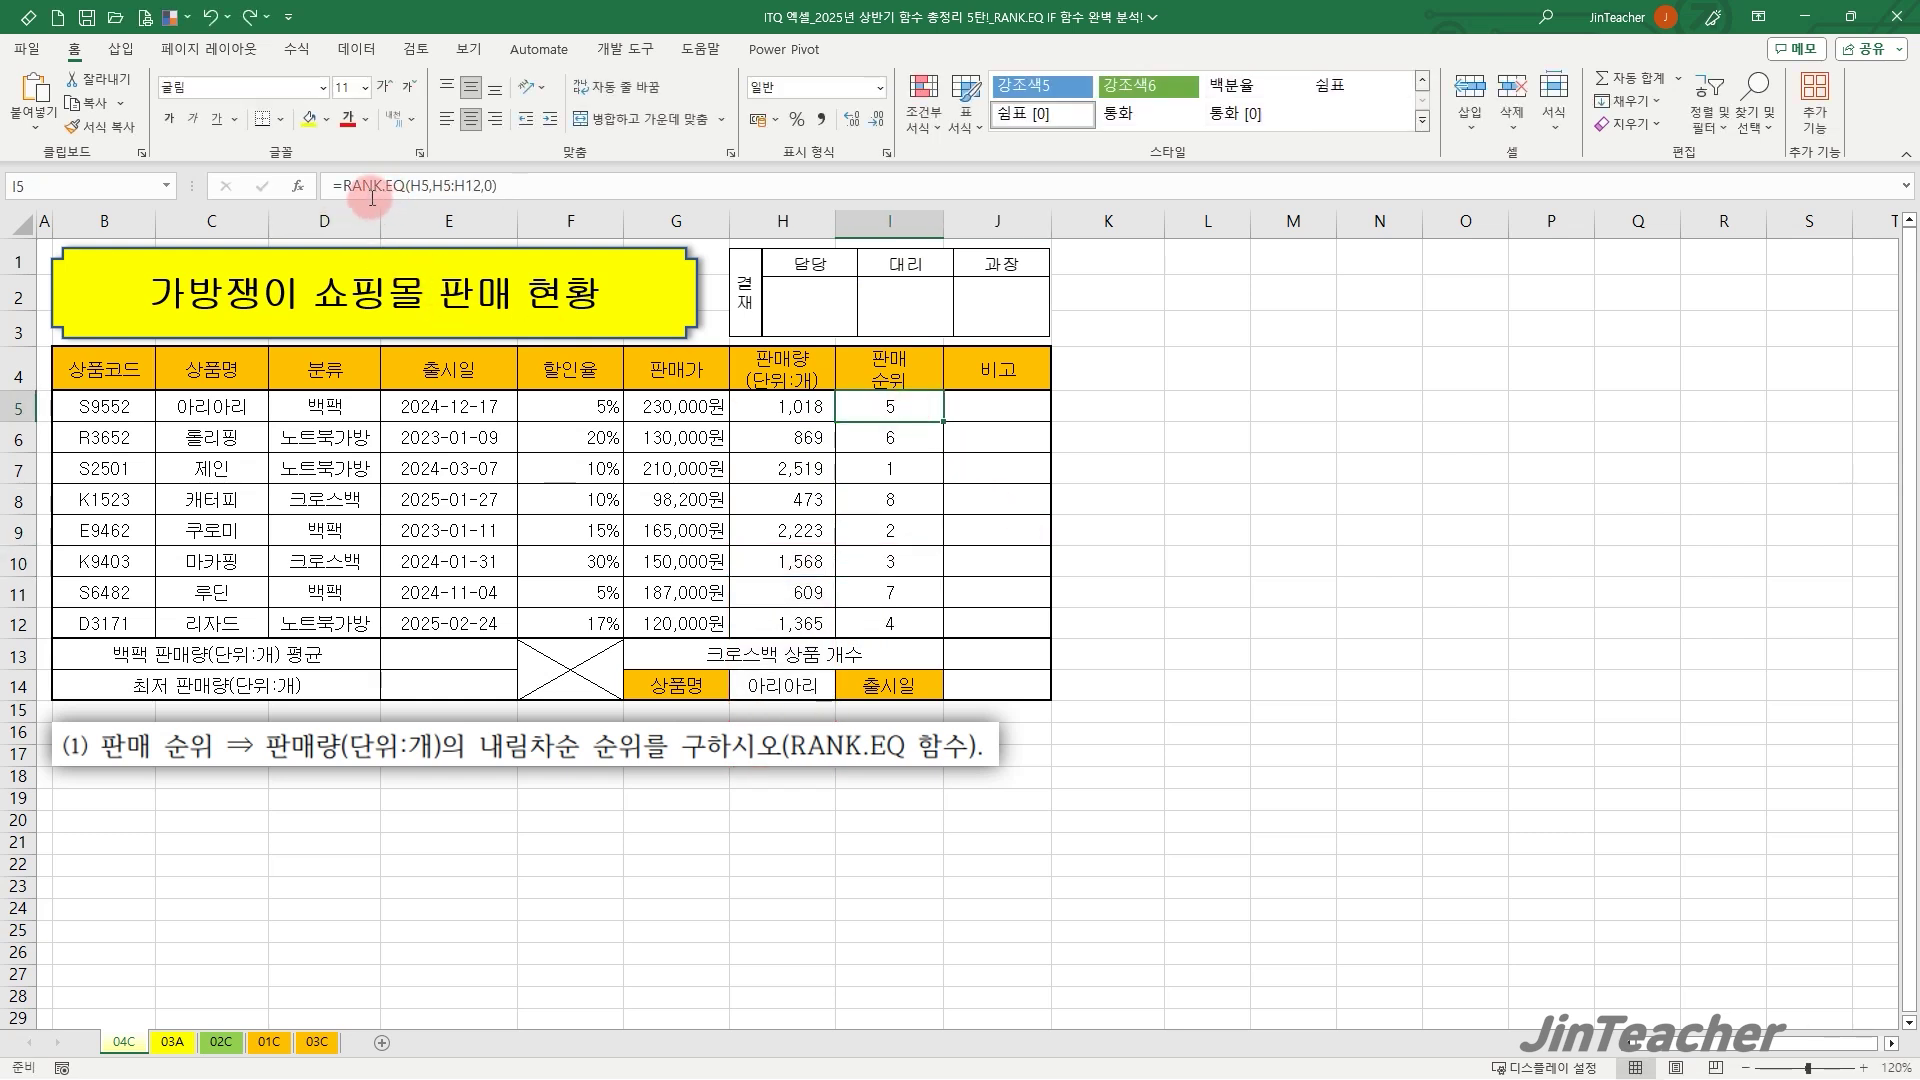
click(372, 192)
click(299, 187)
drag(1363, 455, 1228, 456)
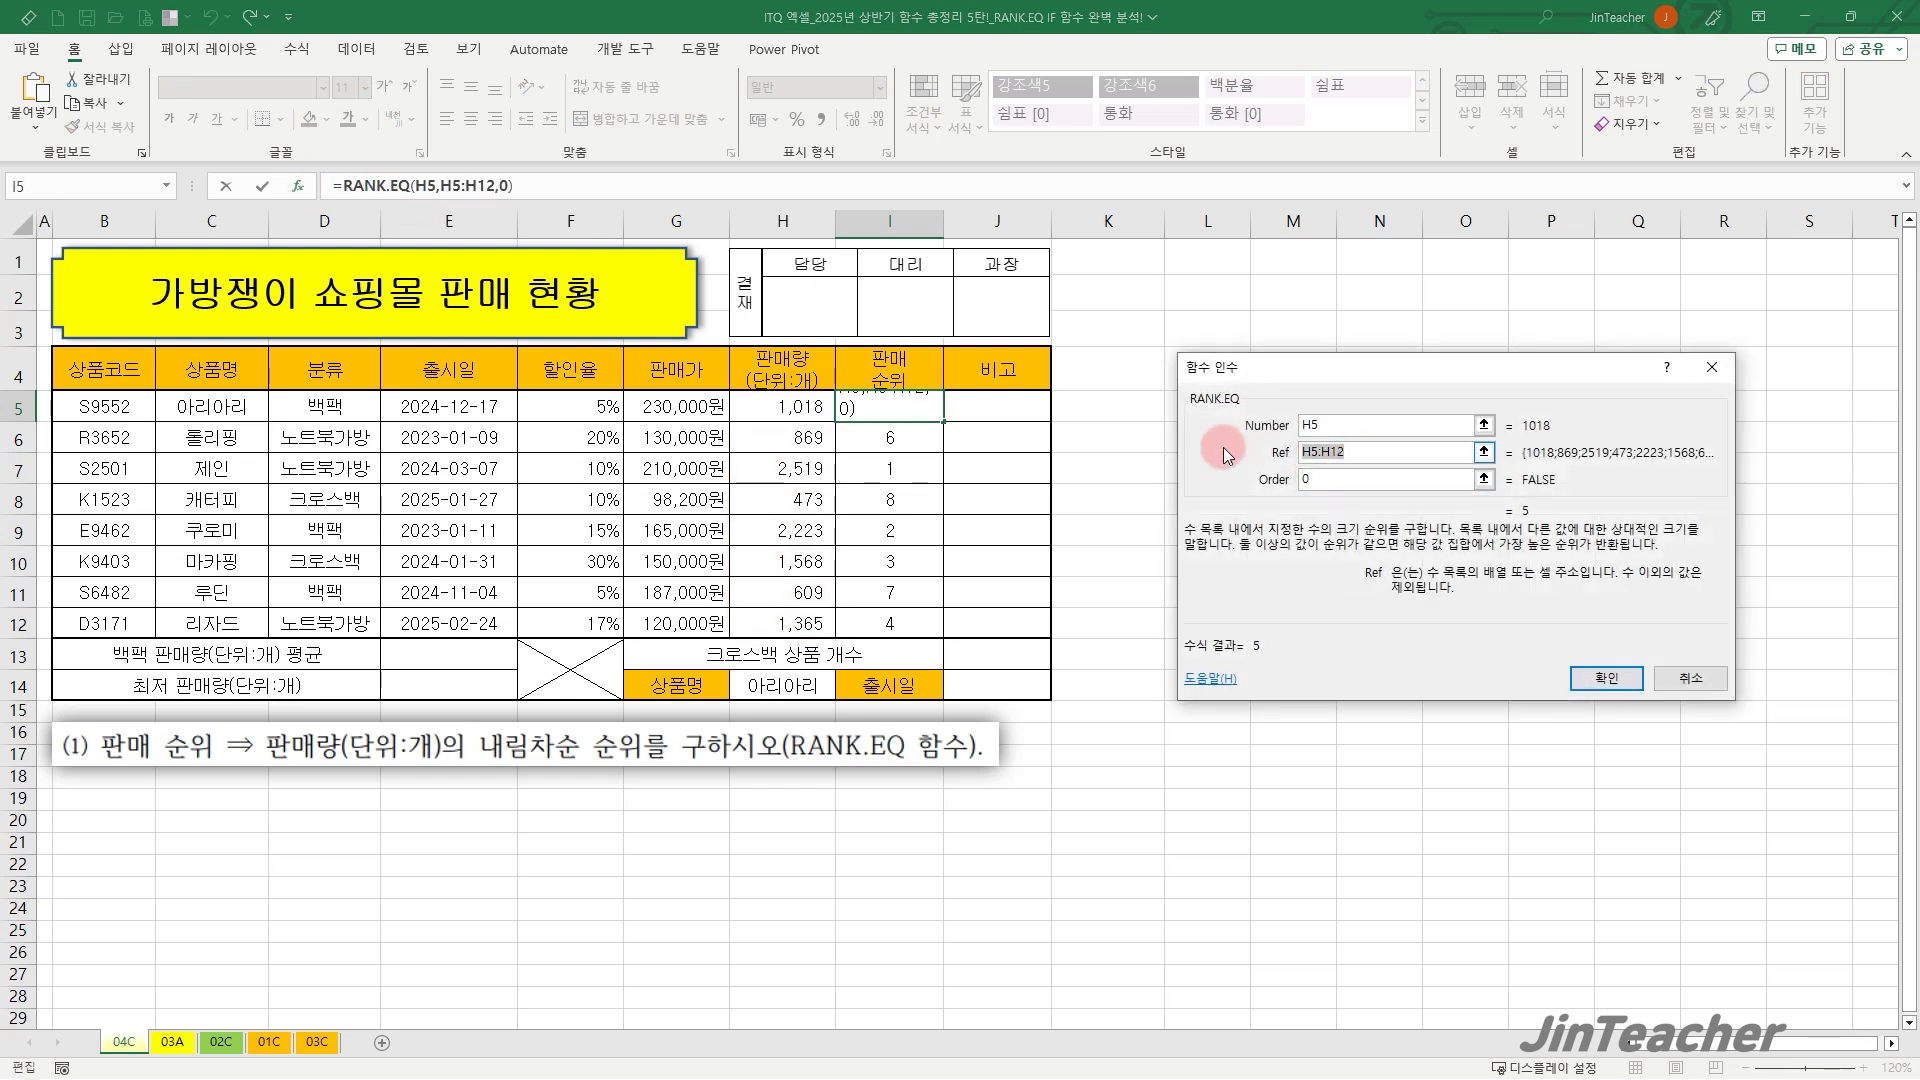
key(F4)
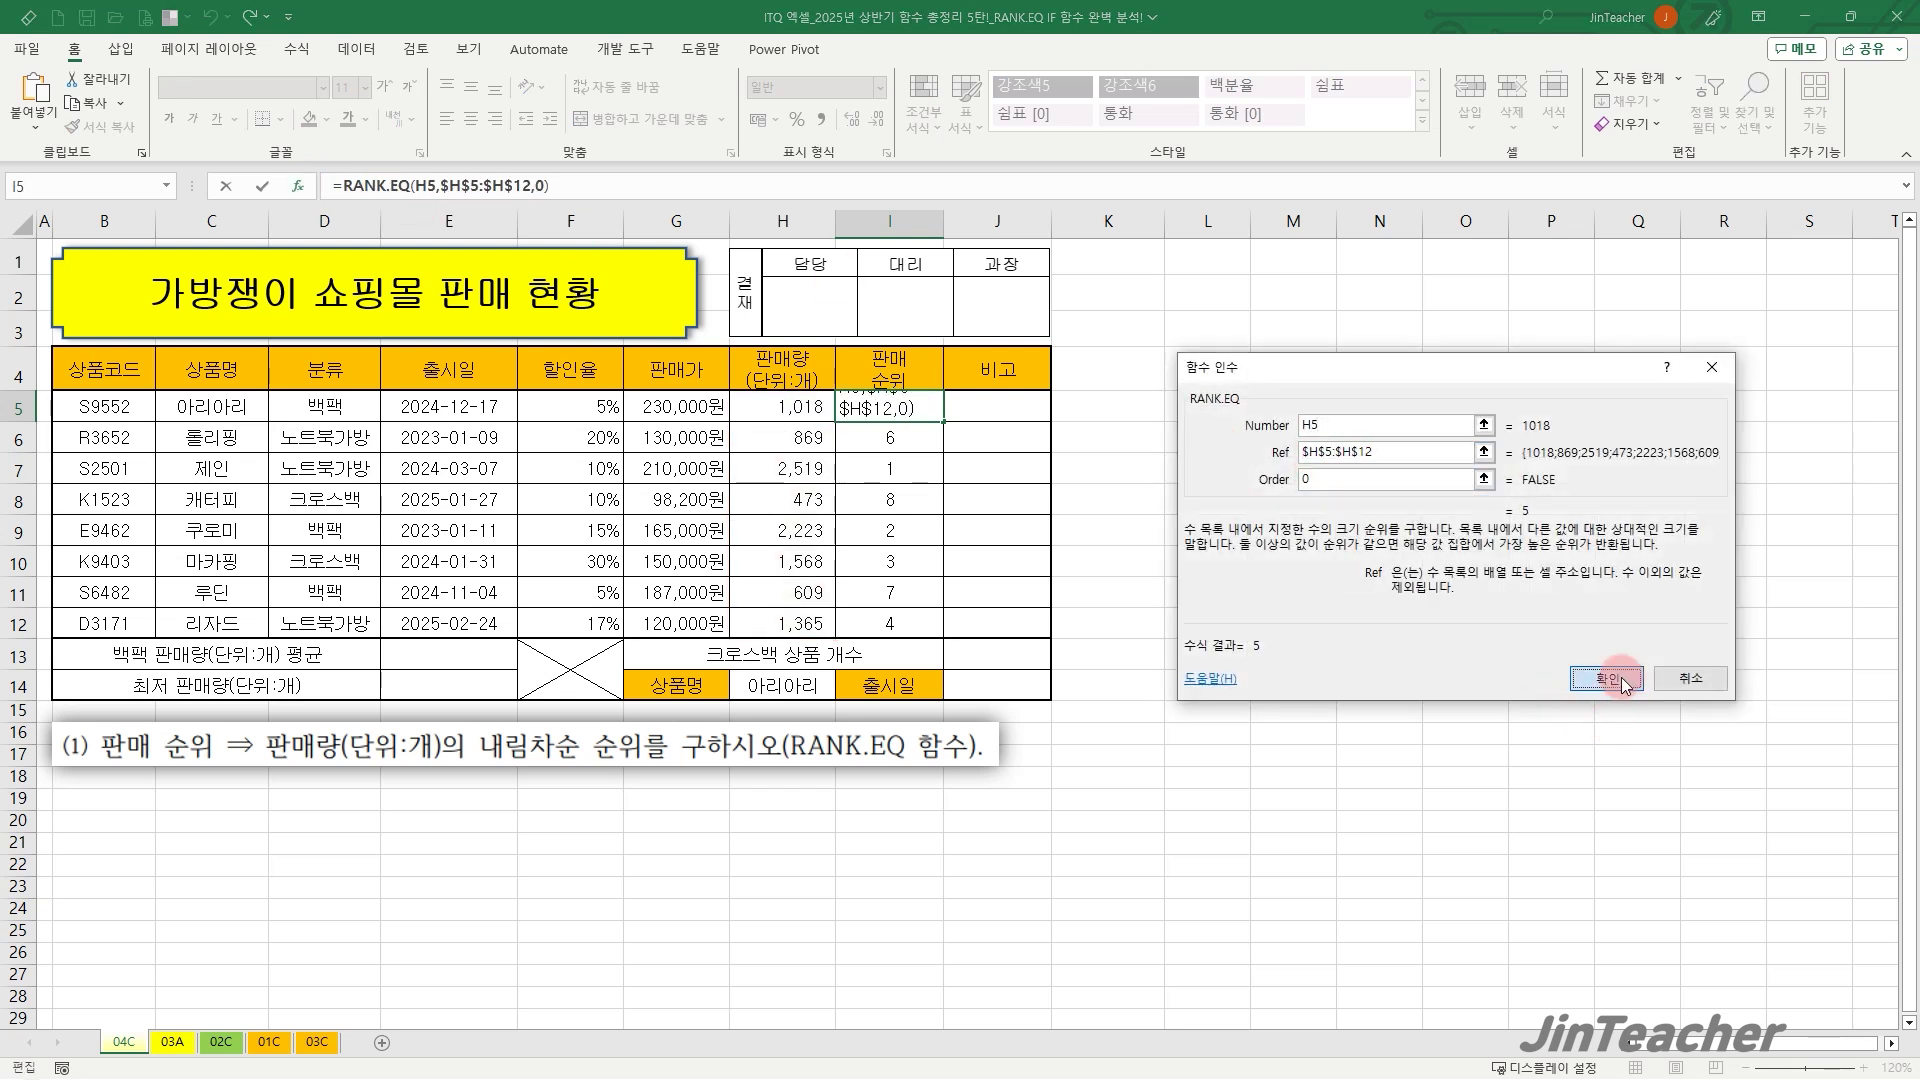
click(1606, 678)
Copy the corrected rank formula from I5 through I12, filling without formatting.
drag(943, 421, 920, 620)
click(956, 651)
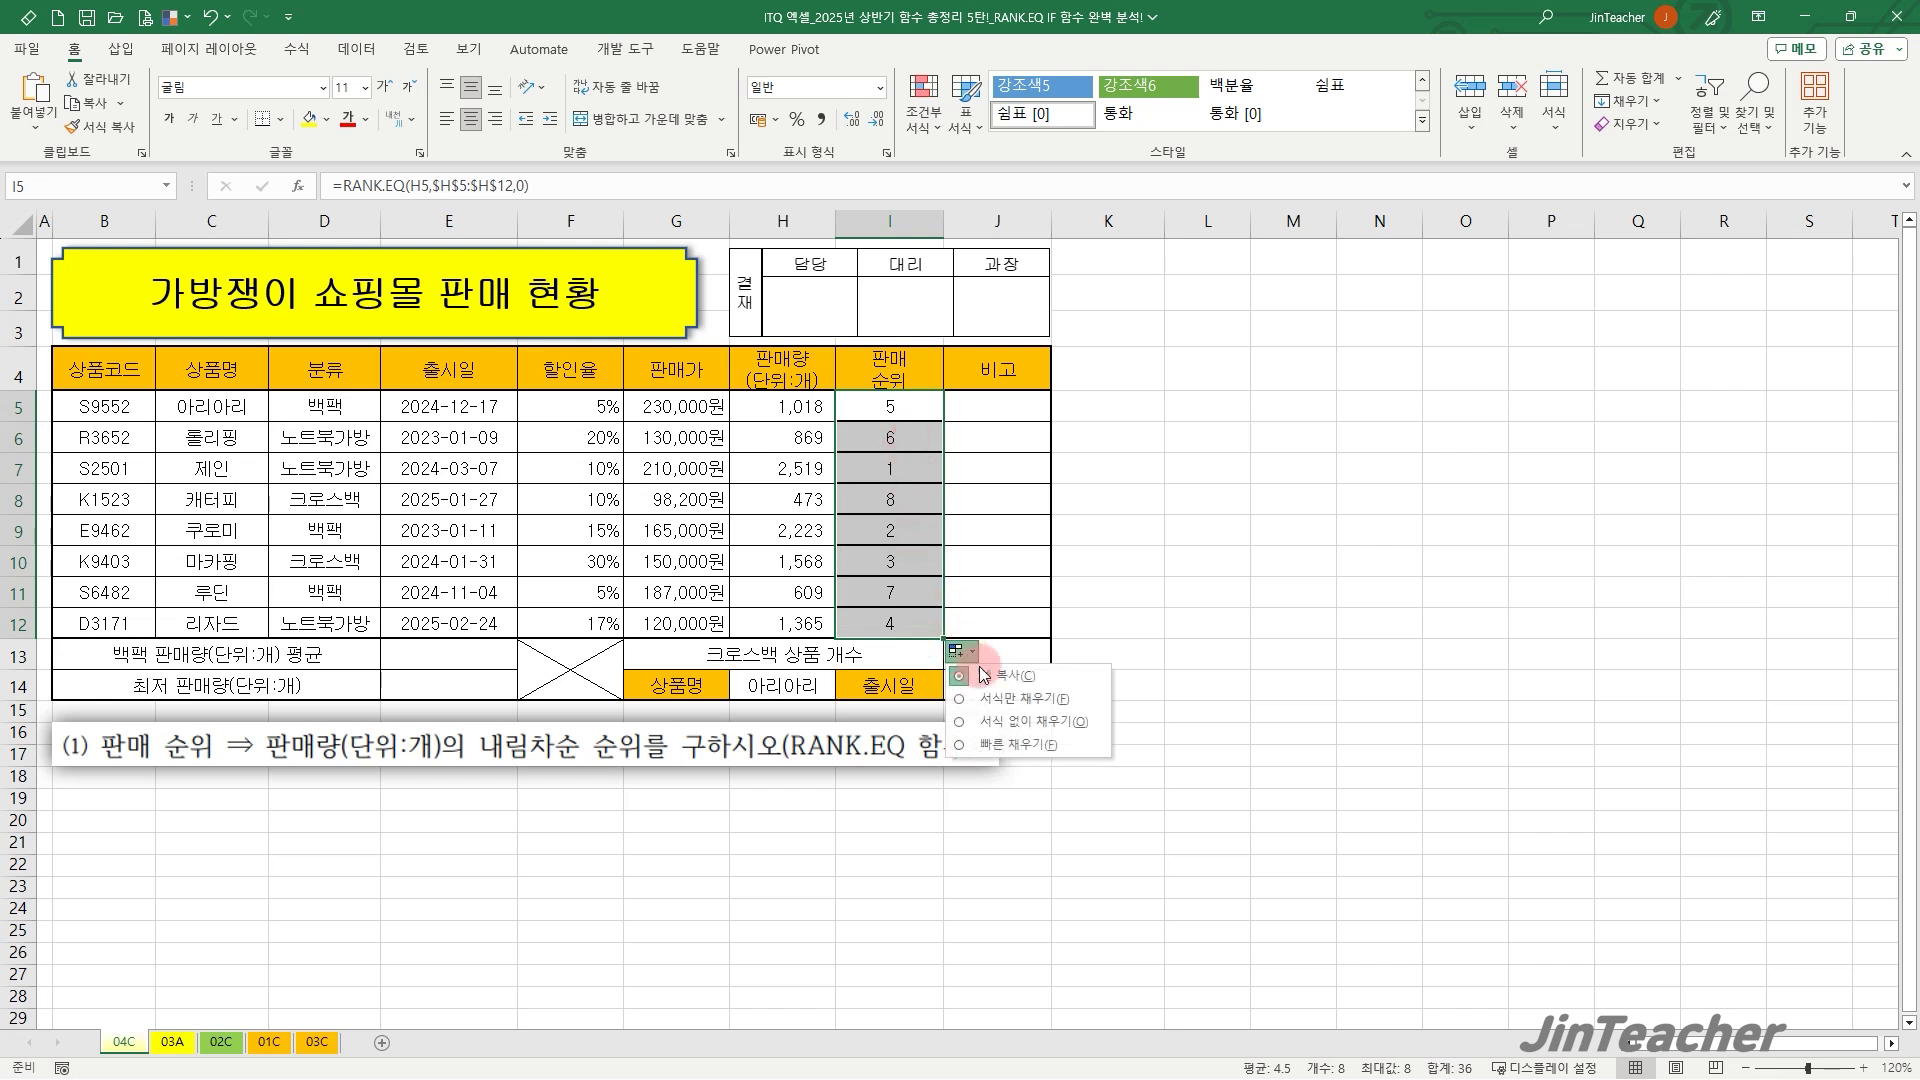
click(1034, 722)
Inspect the ranges referenced by the rank formulas in I5 and I9.
click(900, 408)
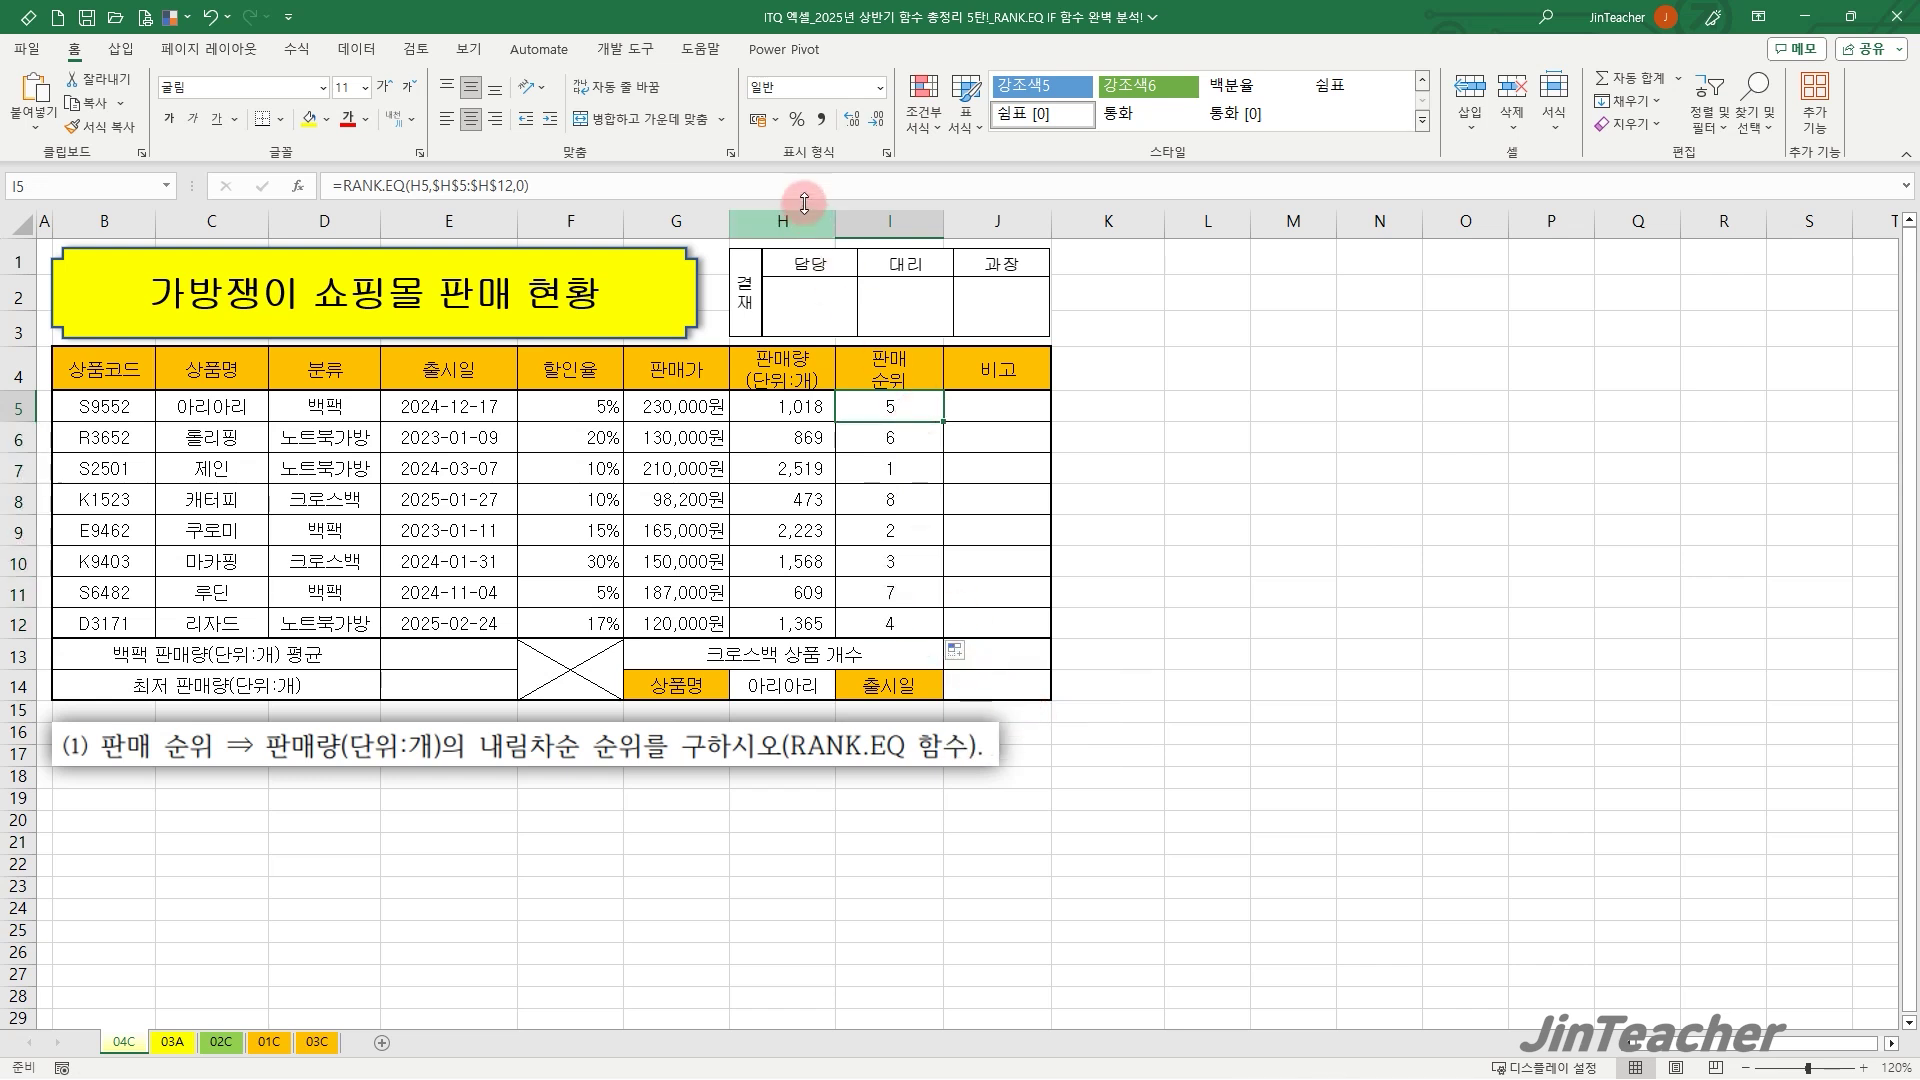
click(810, 185)
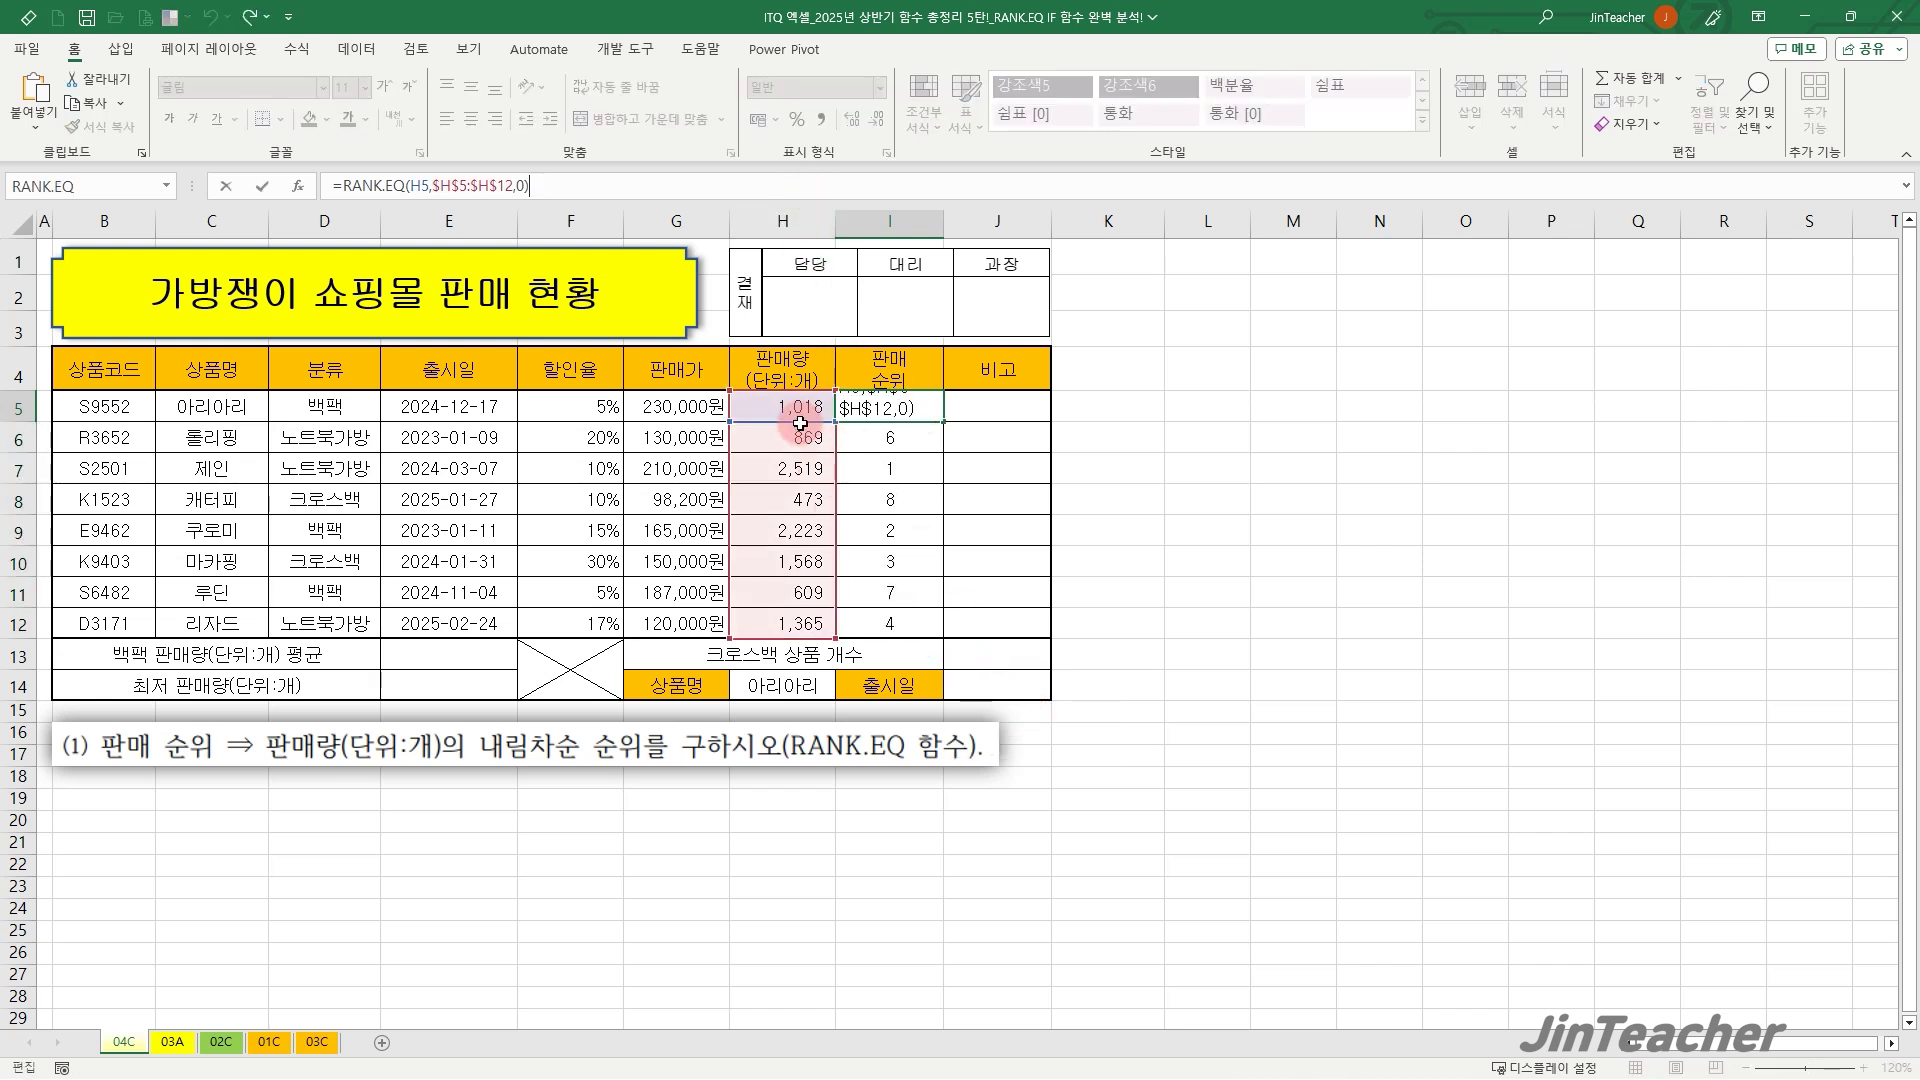
click(885, 530)
click(803, 184)
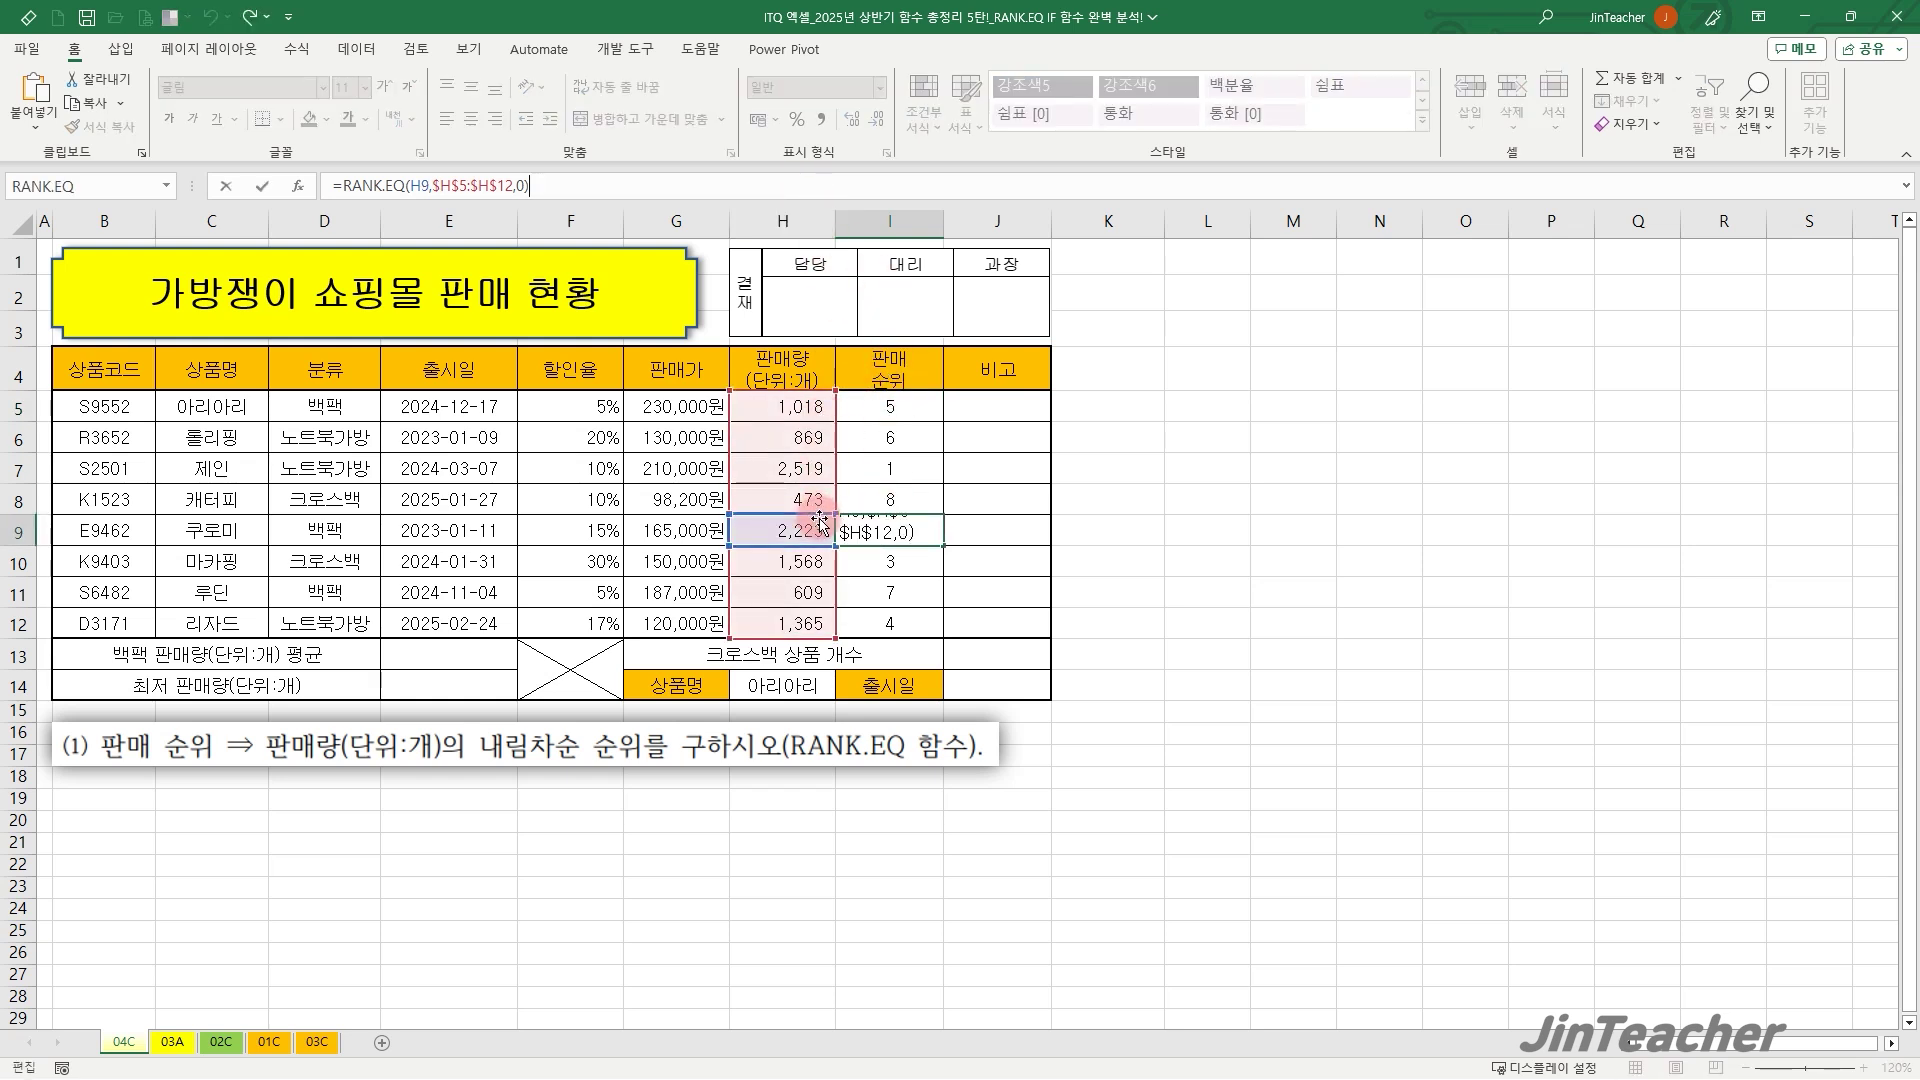
key(Return)
click(890, 403)
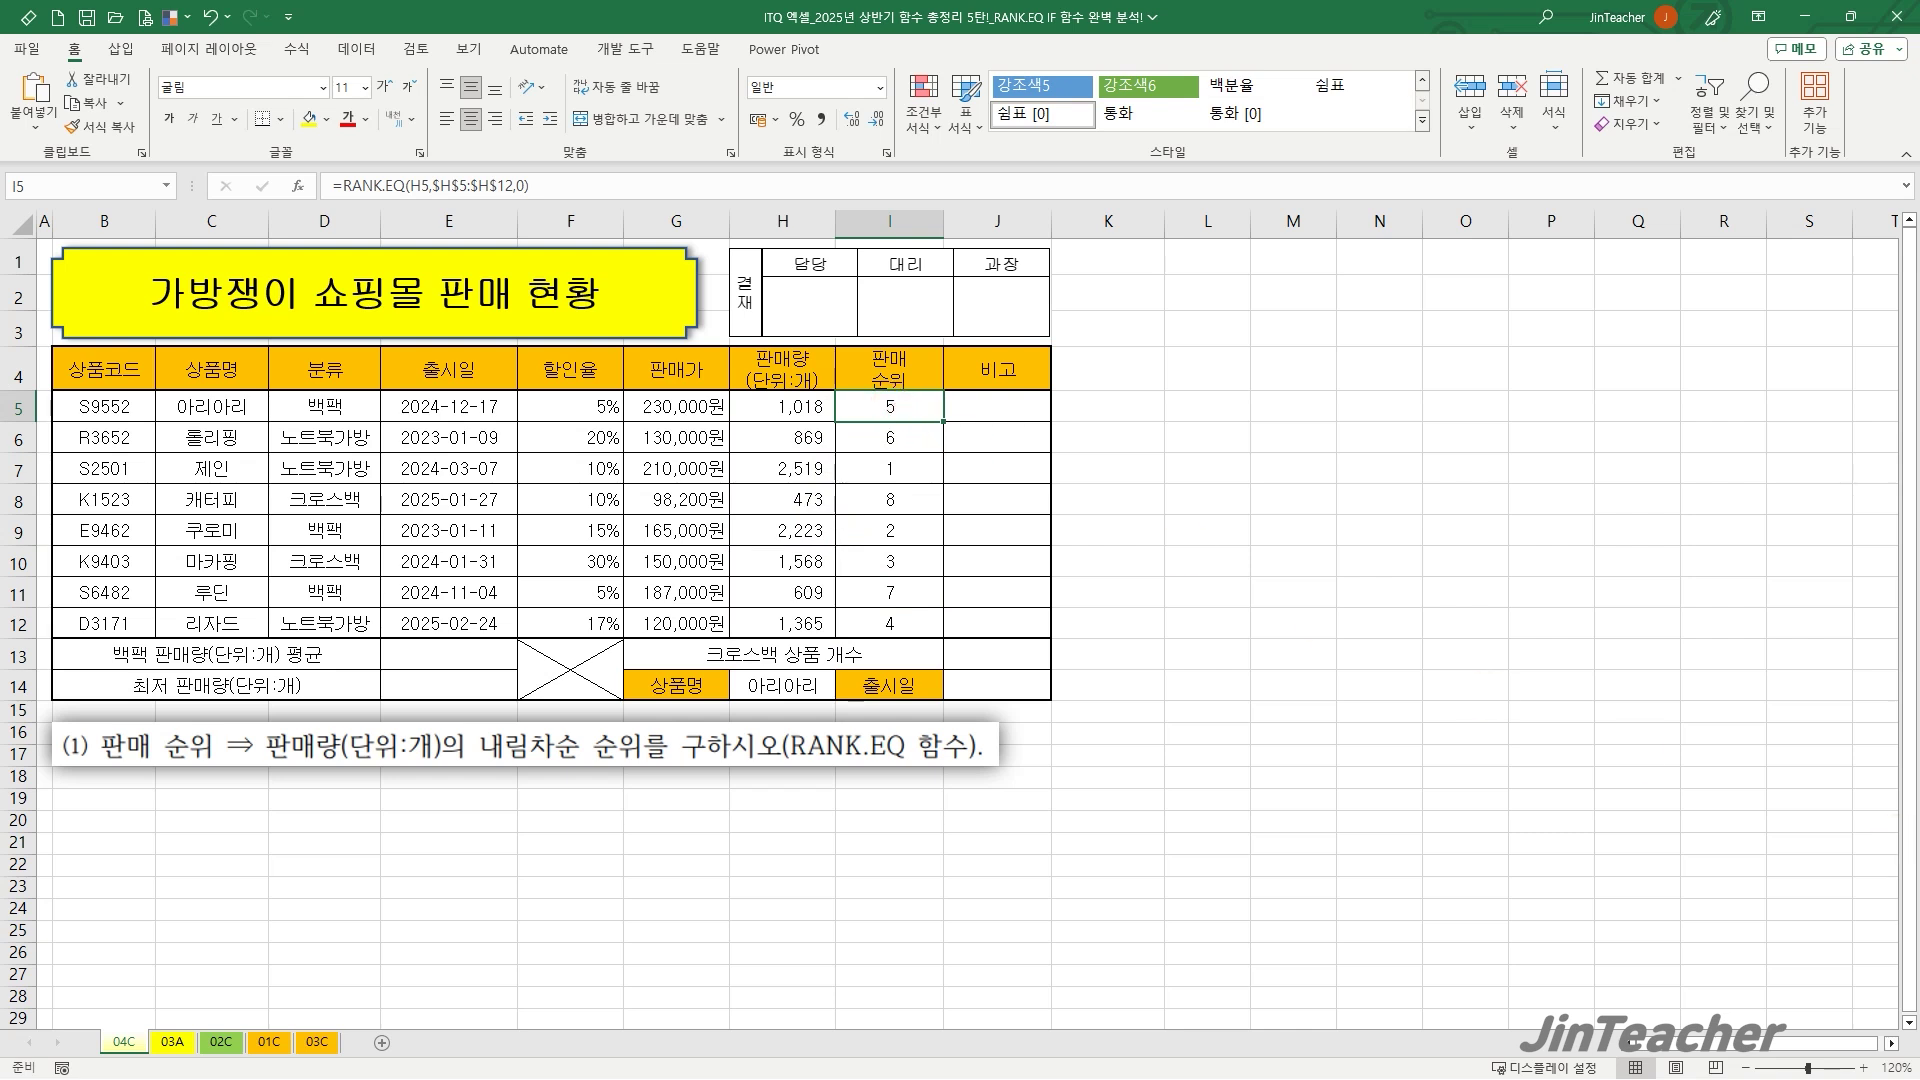
On sheet 03A, insert a RANK.EQ function in I5 with F5 as the number to rank.
click(221, 1044)
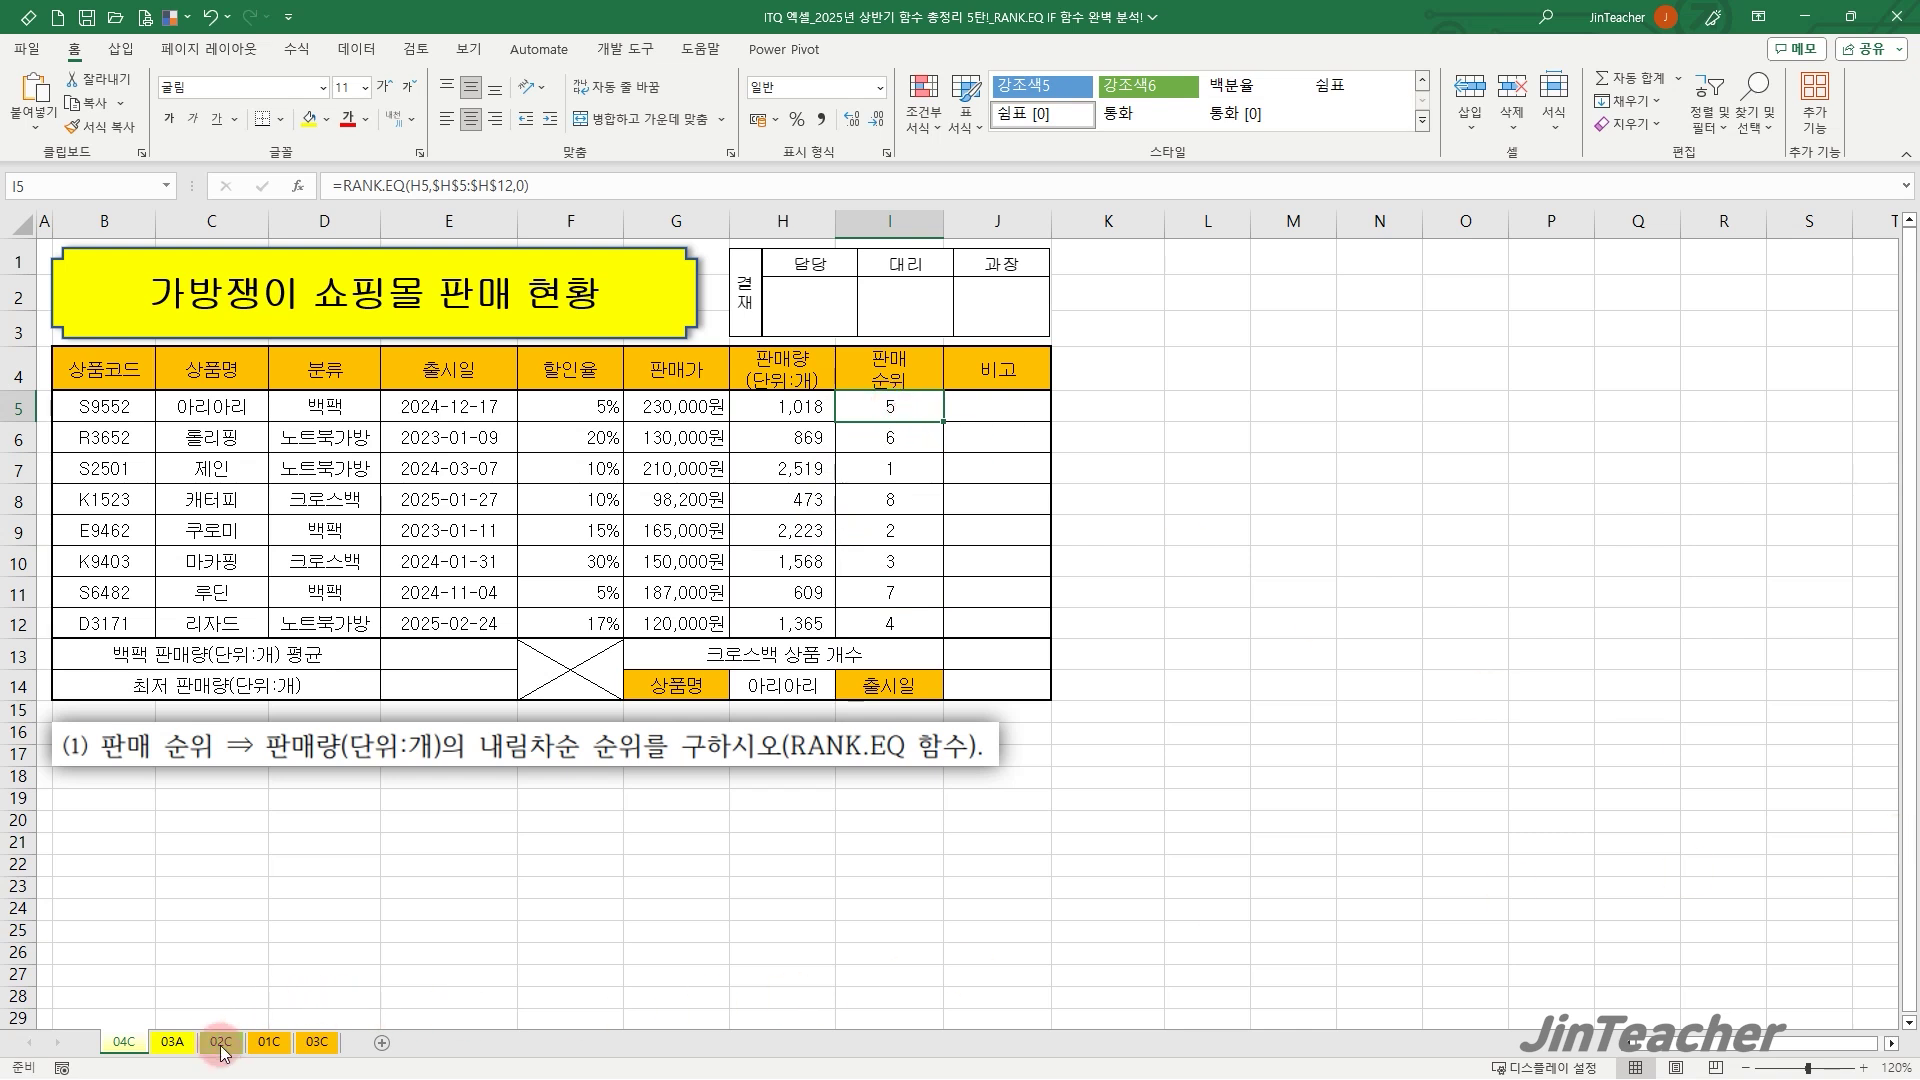
click(173, 1043)
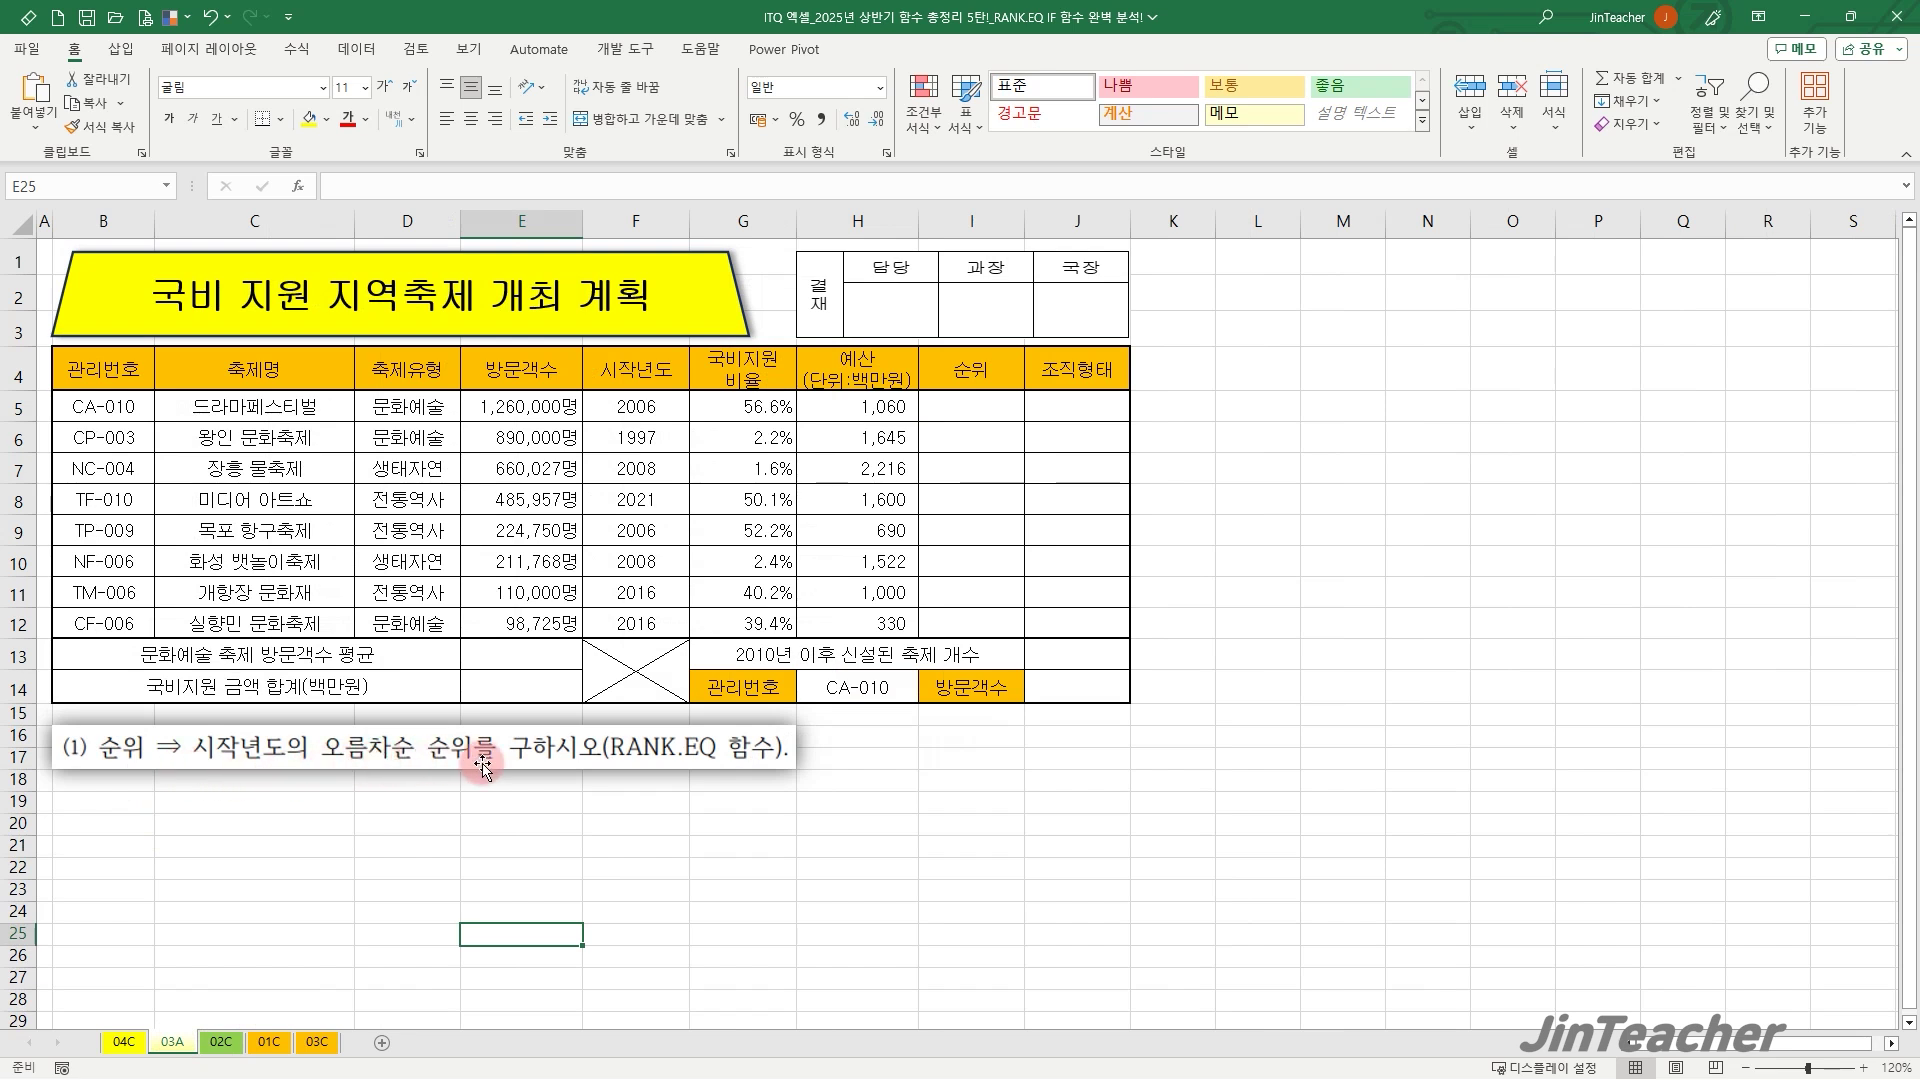
click(966, 406)
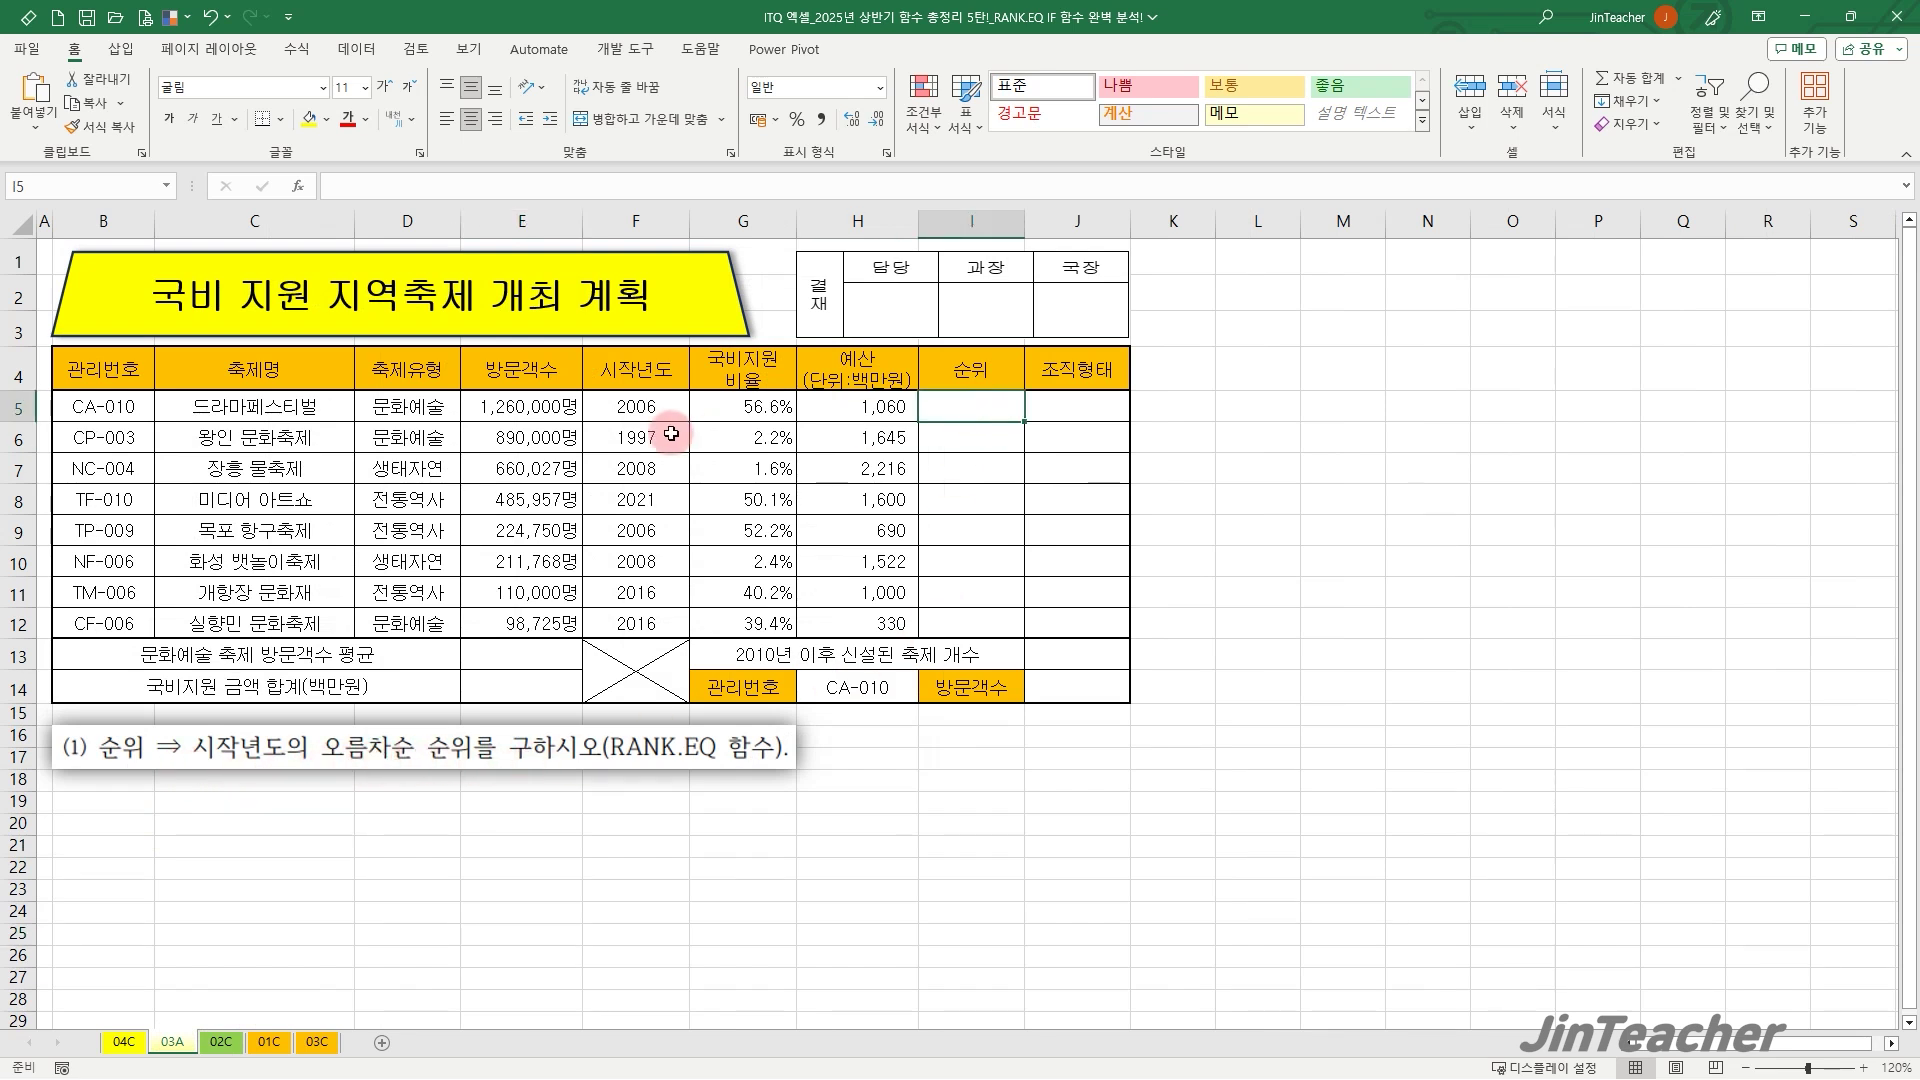
drag(662, 406, 645, 623)
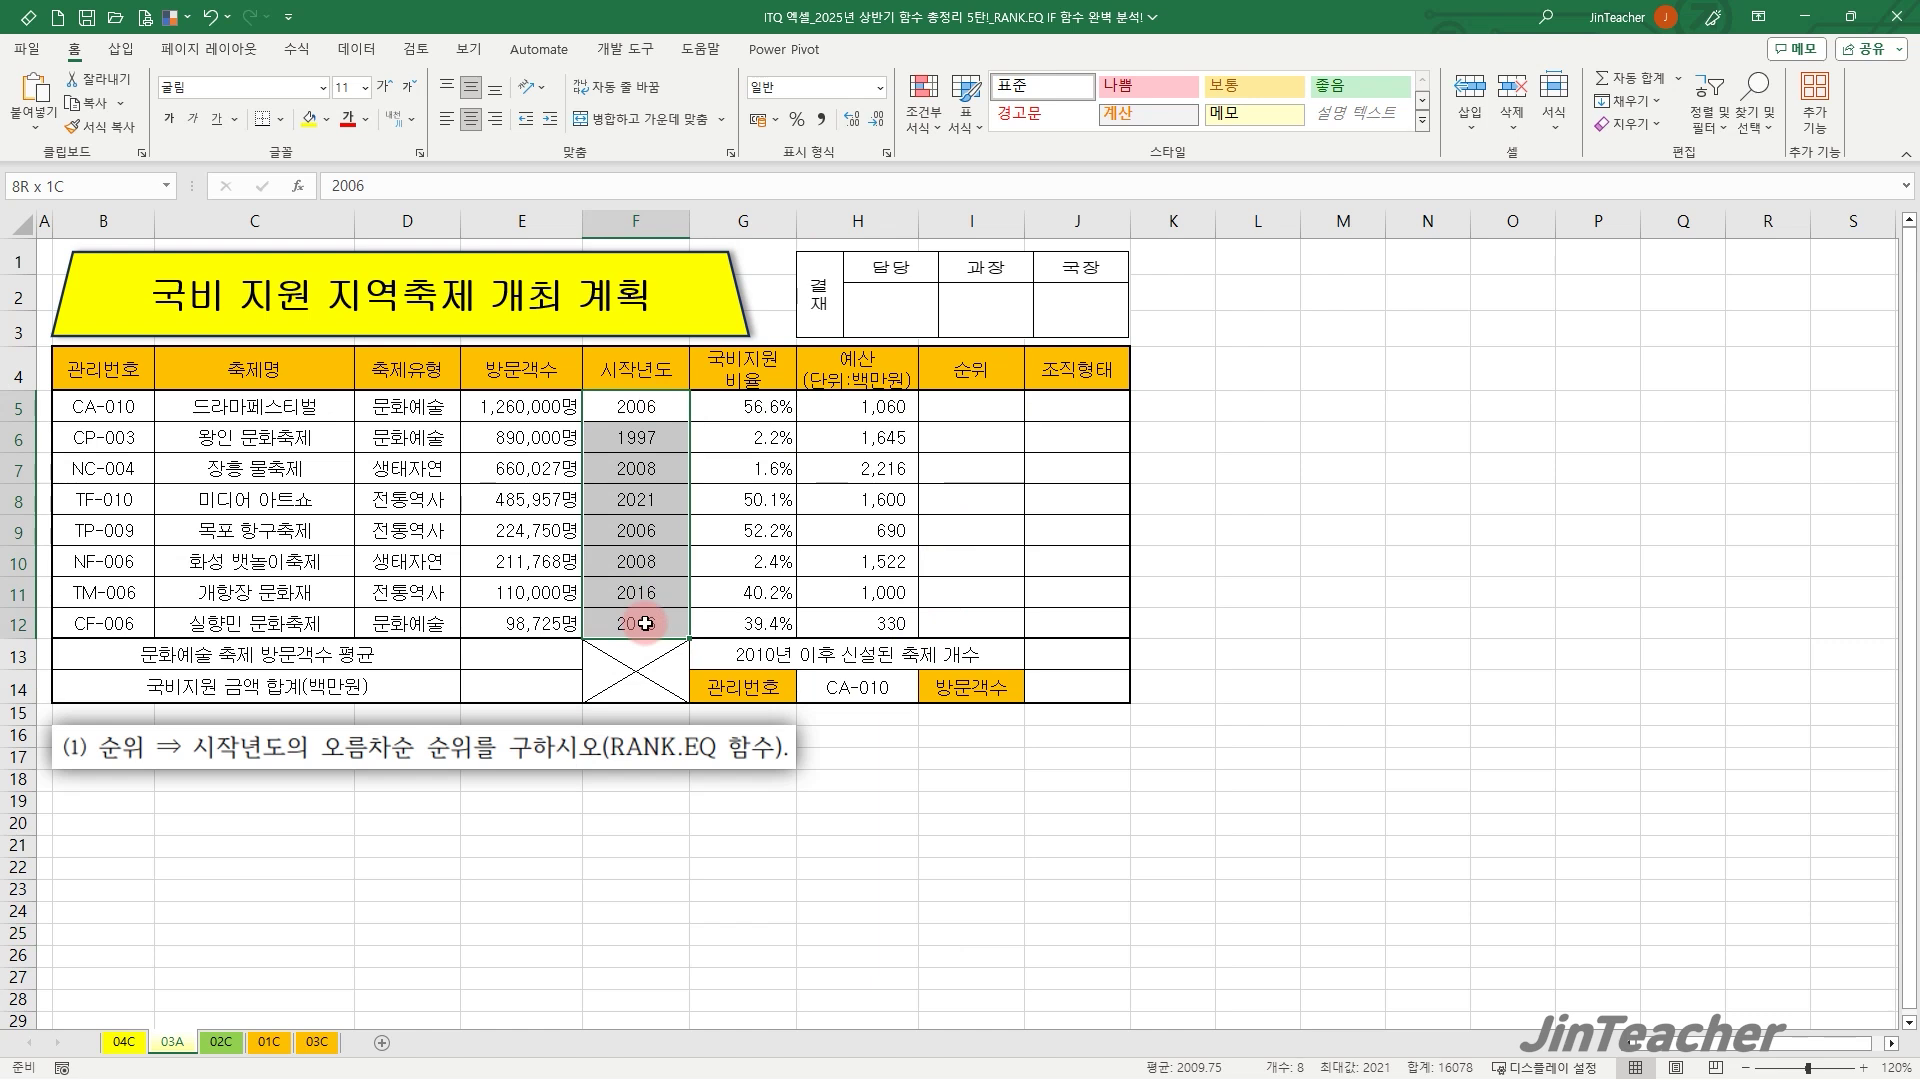
click(970, 406)
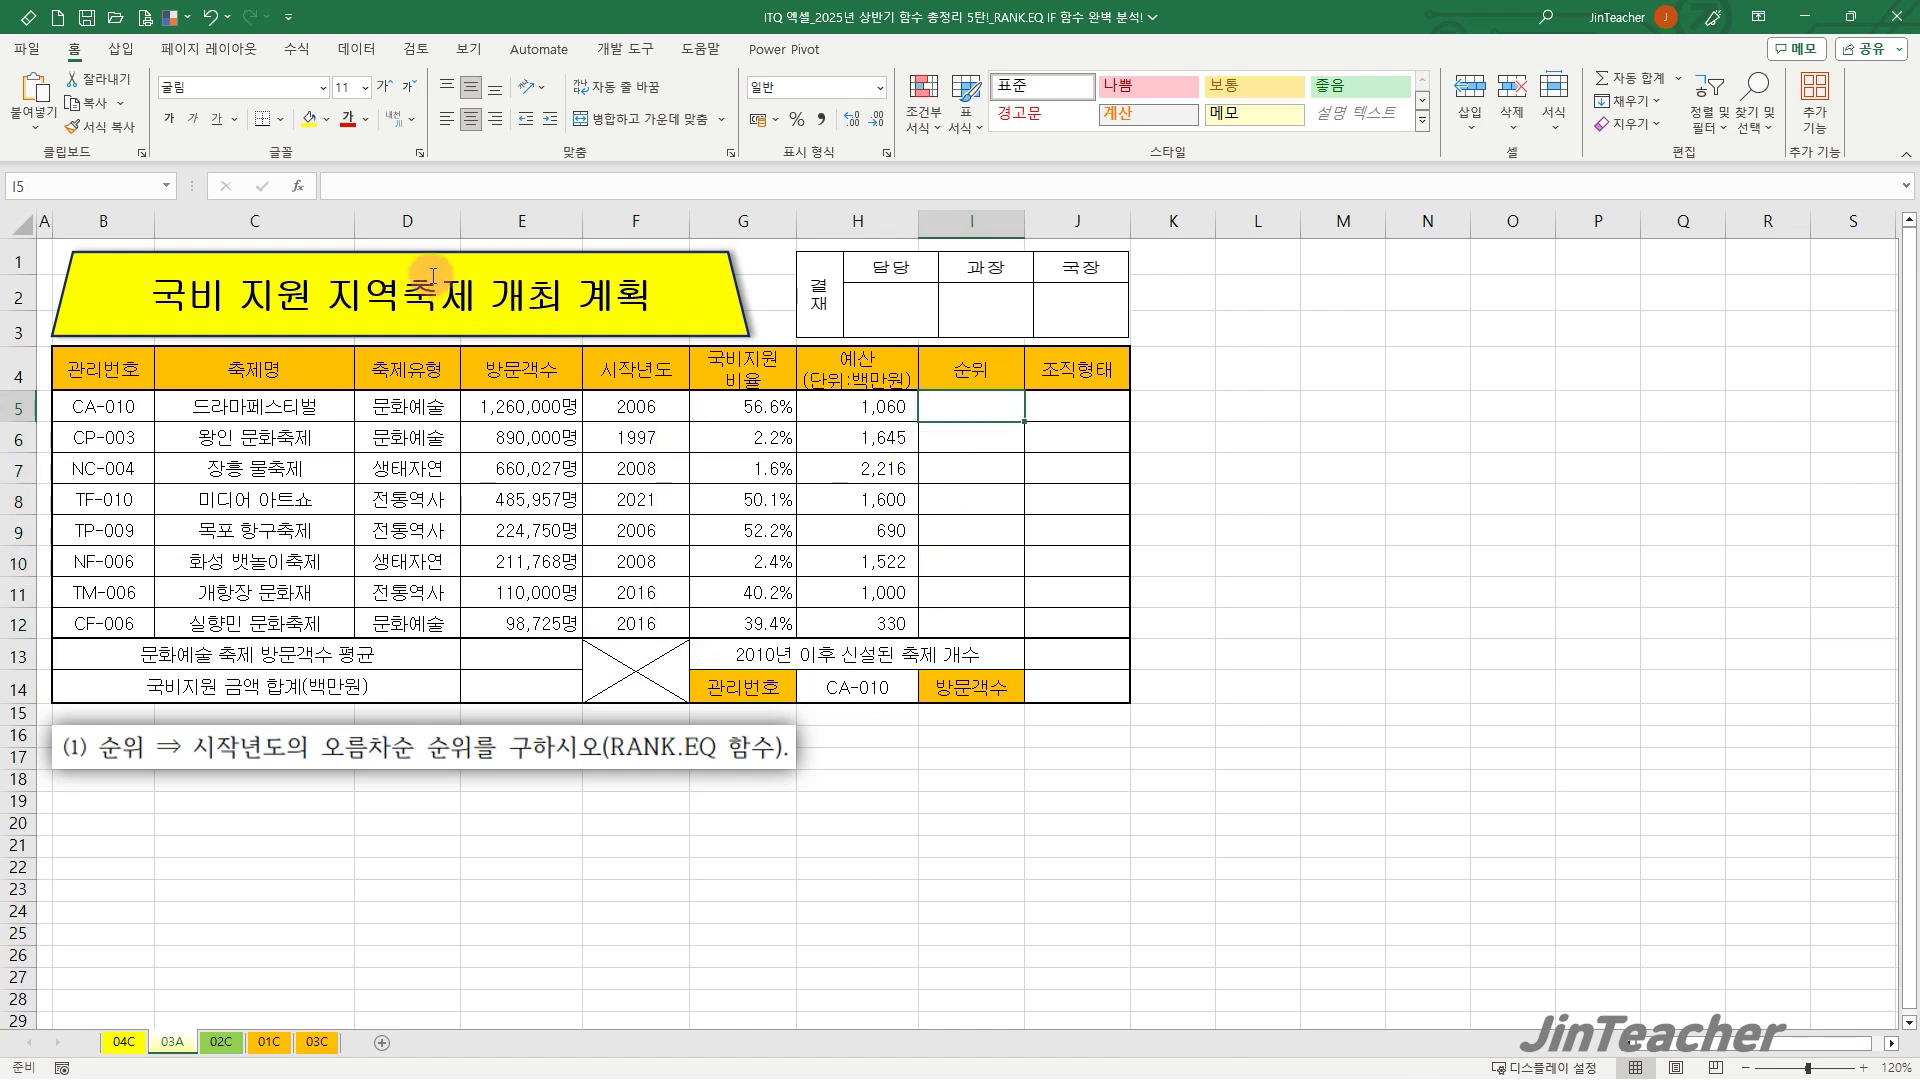
click(297, 186)
click(1338, 546)
key(r)
click(1319, 576)
click(1539, 712)
click(638, 407)
Complete the RANK.EQ function in I5 with the absolute Ref range $F$5:$F$12 and Order 1 for ascending.
click(1324, 460)
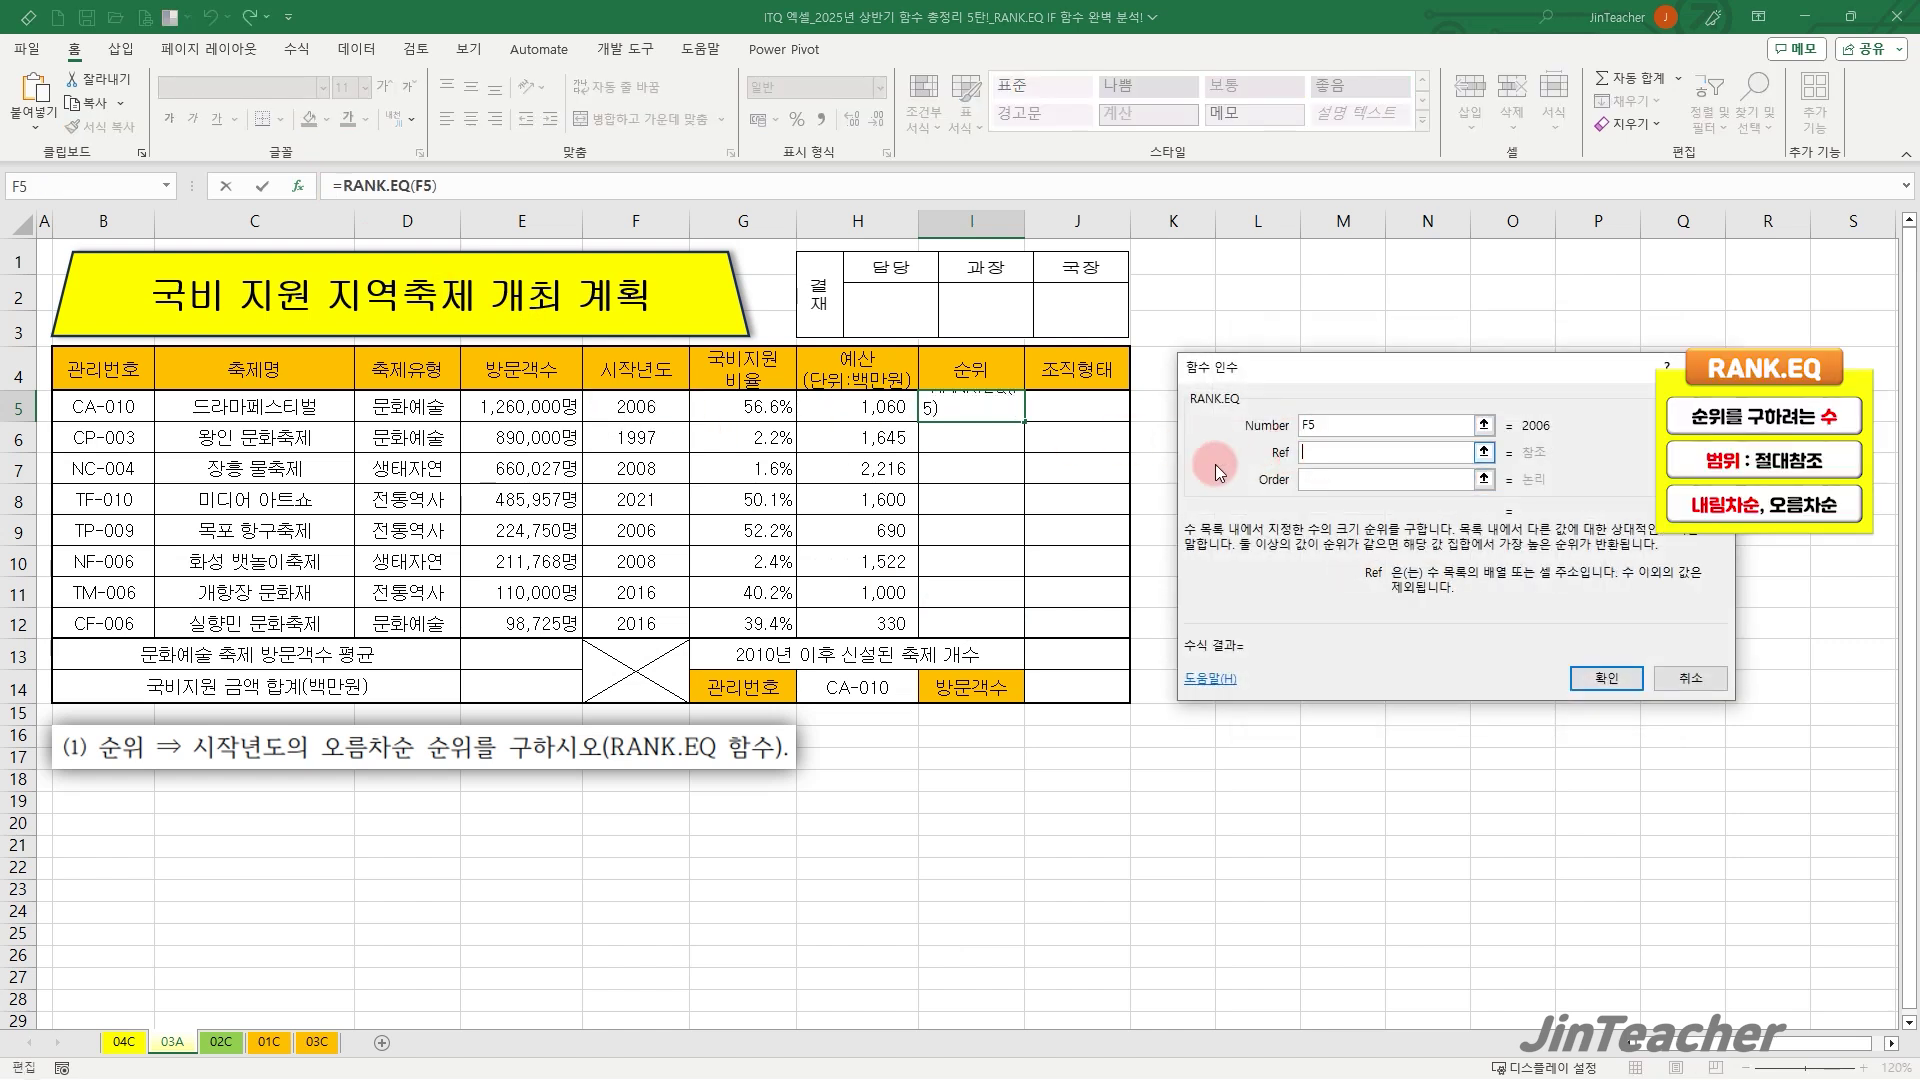
drag(650, 417, 643, 623)
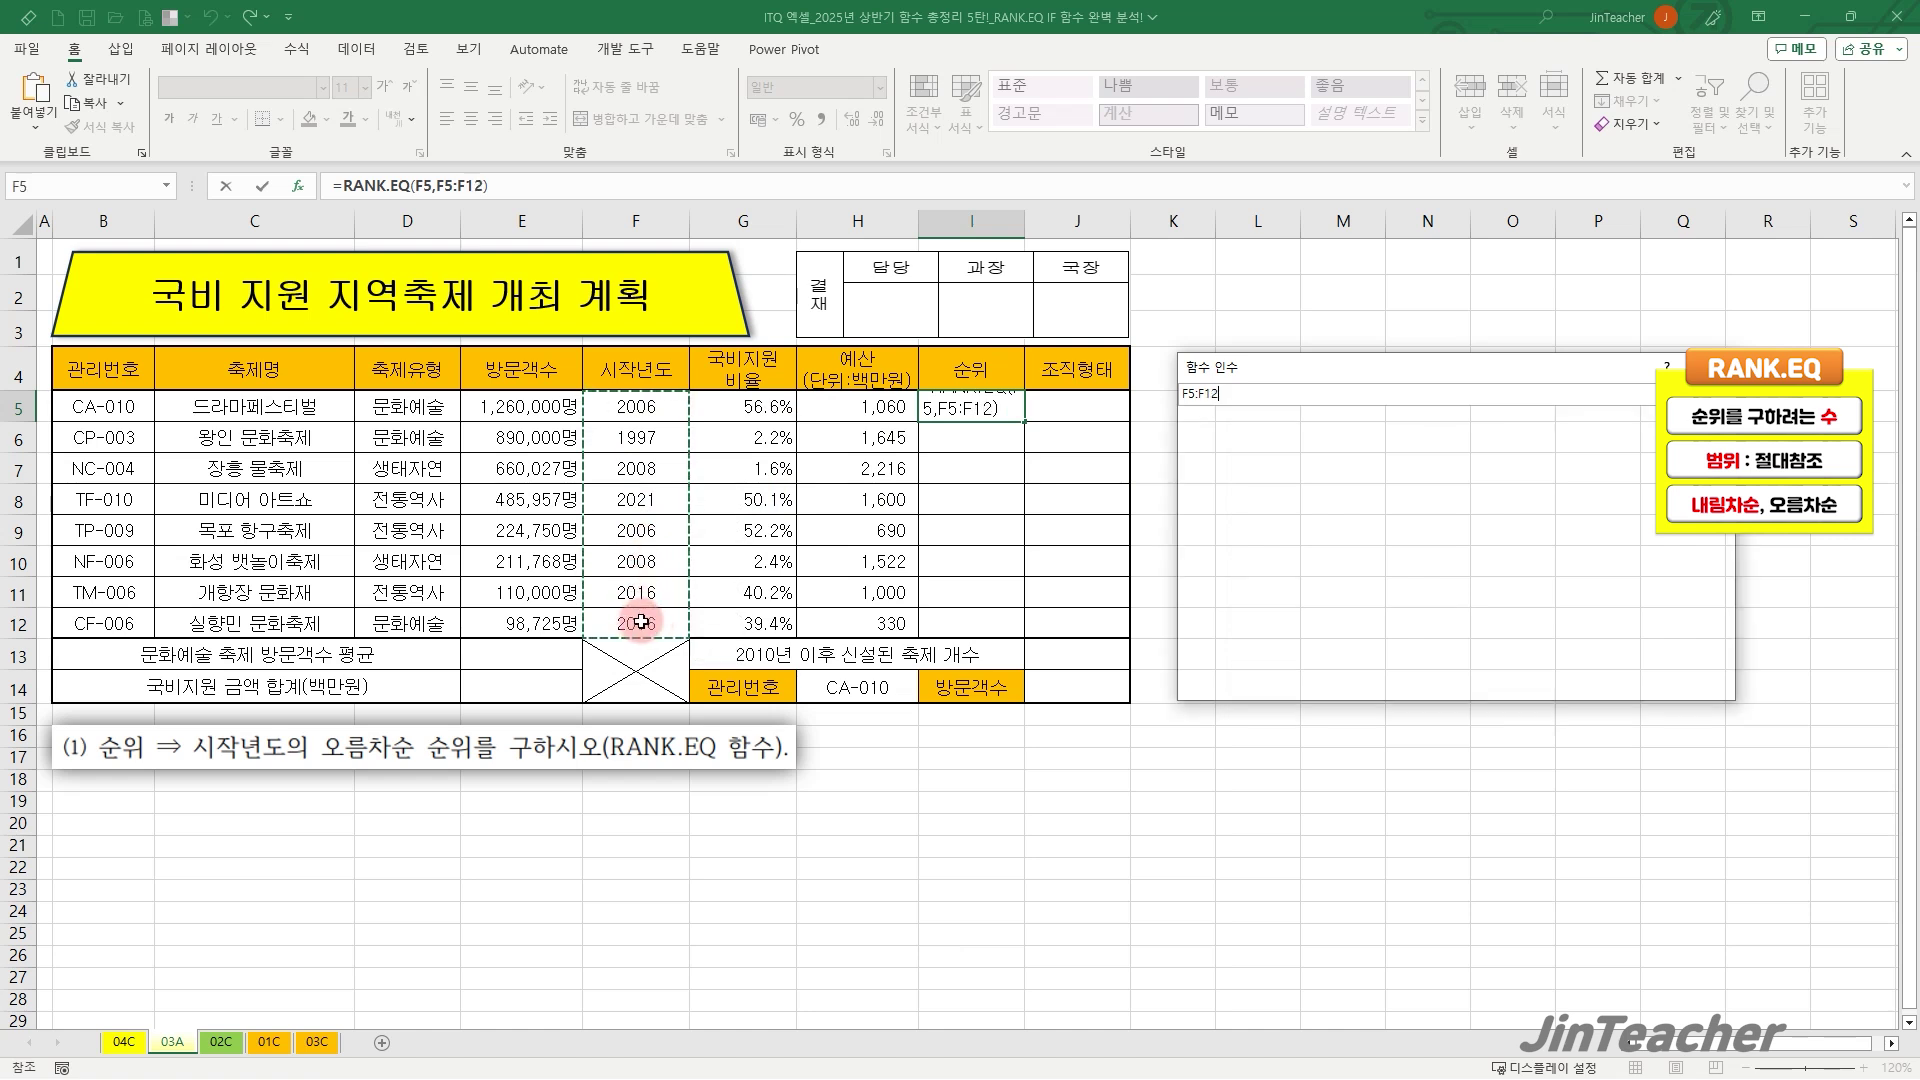
drag(1340, 453, 1237, 457)
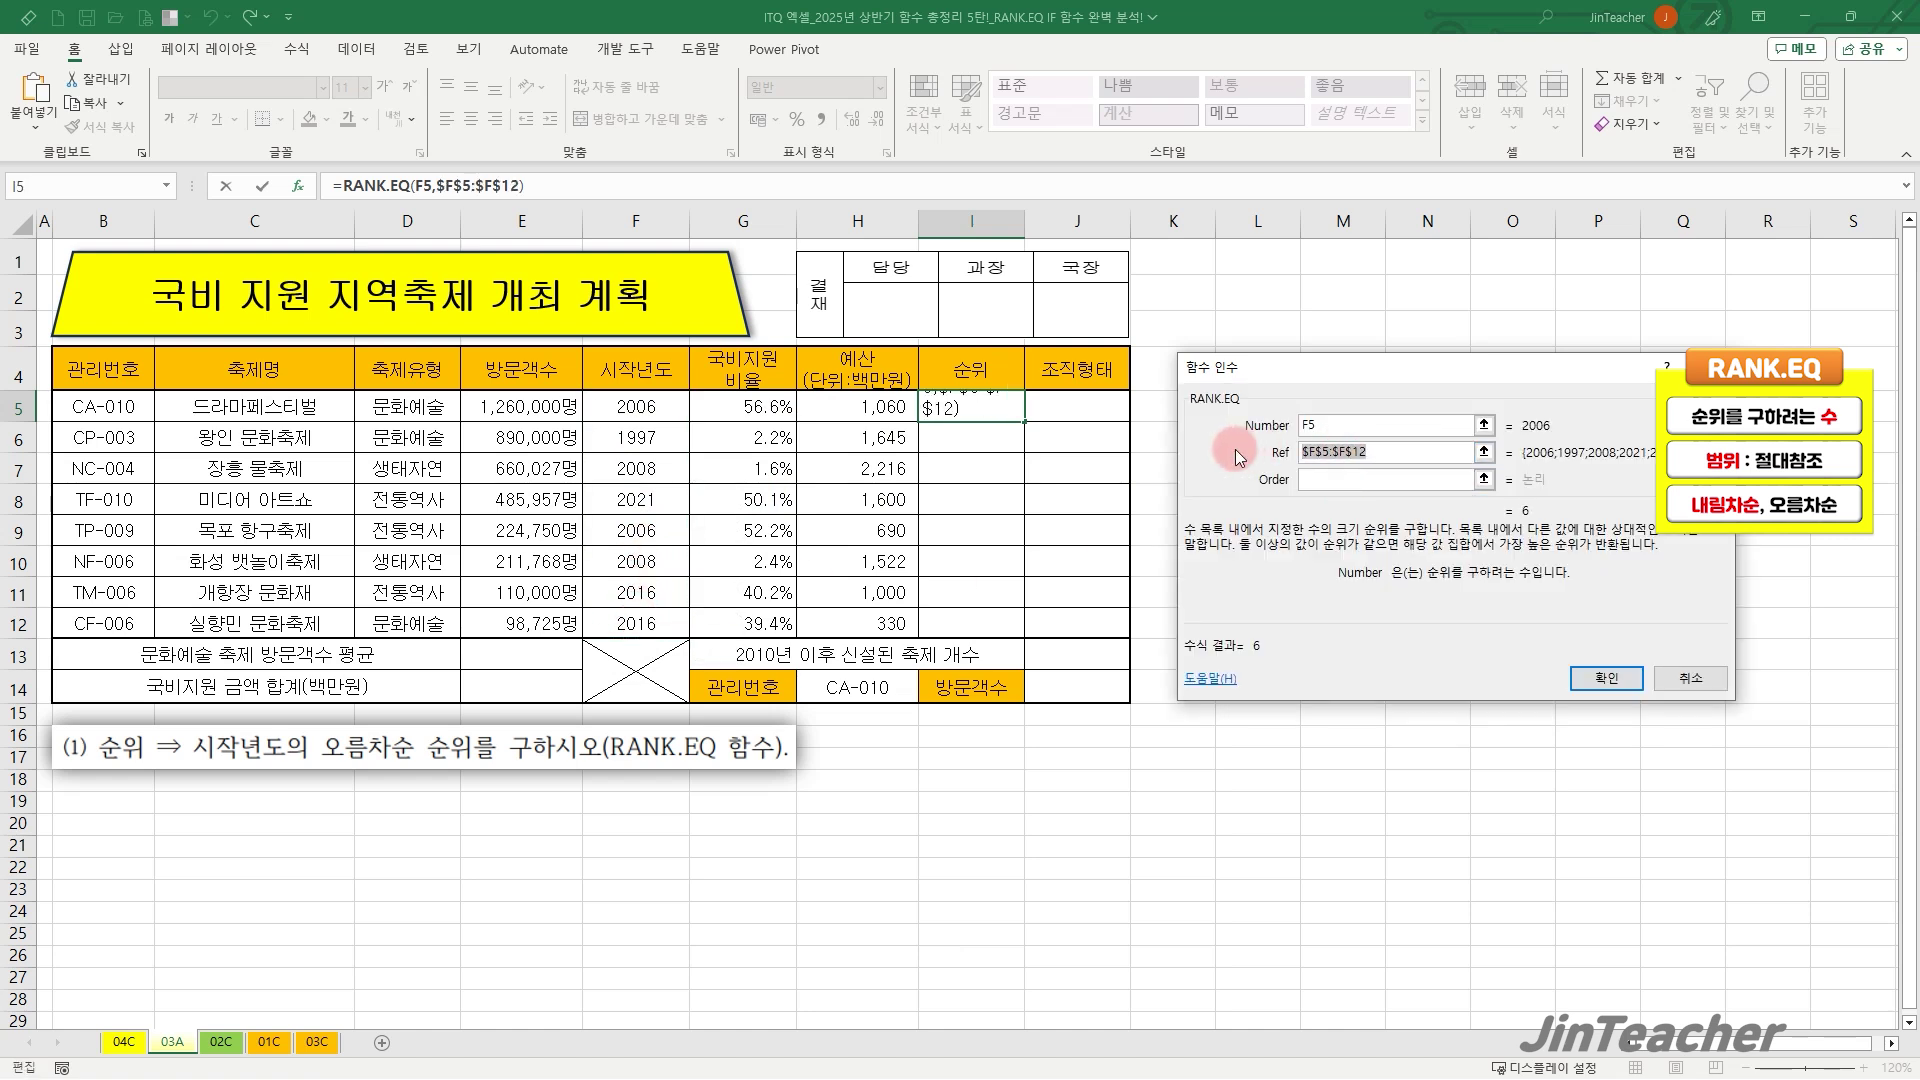
click(1323, 480)
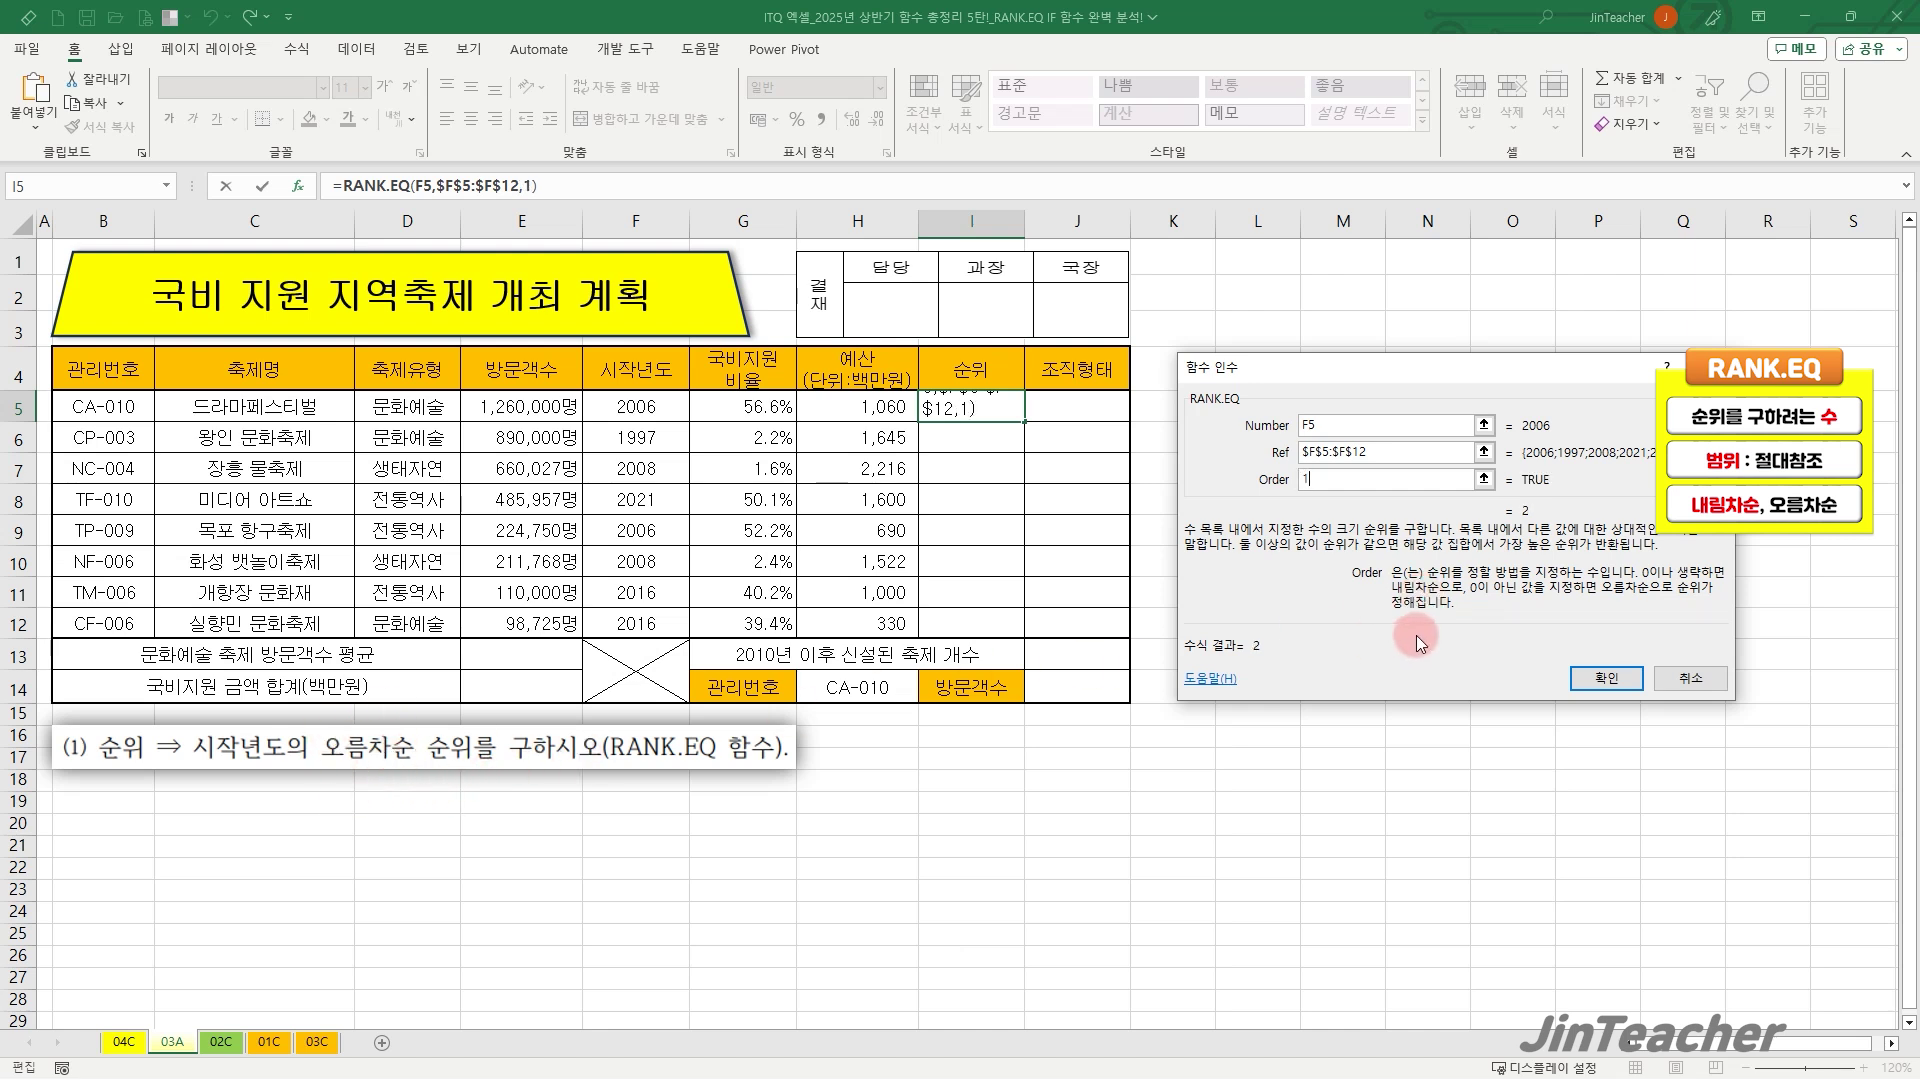
click(1604, 679)
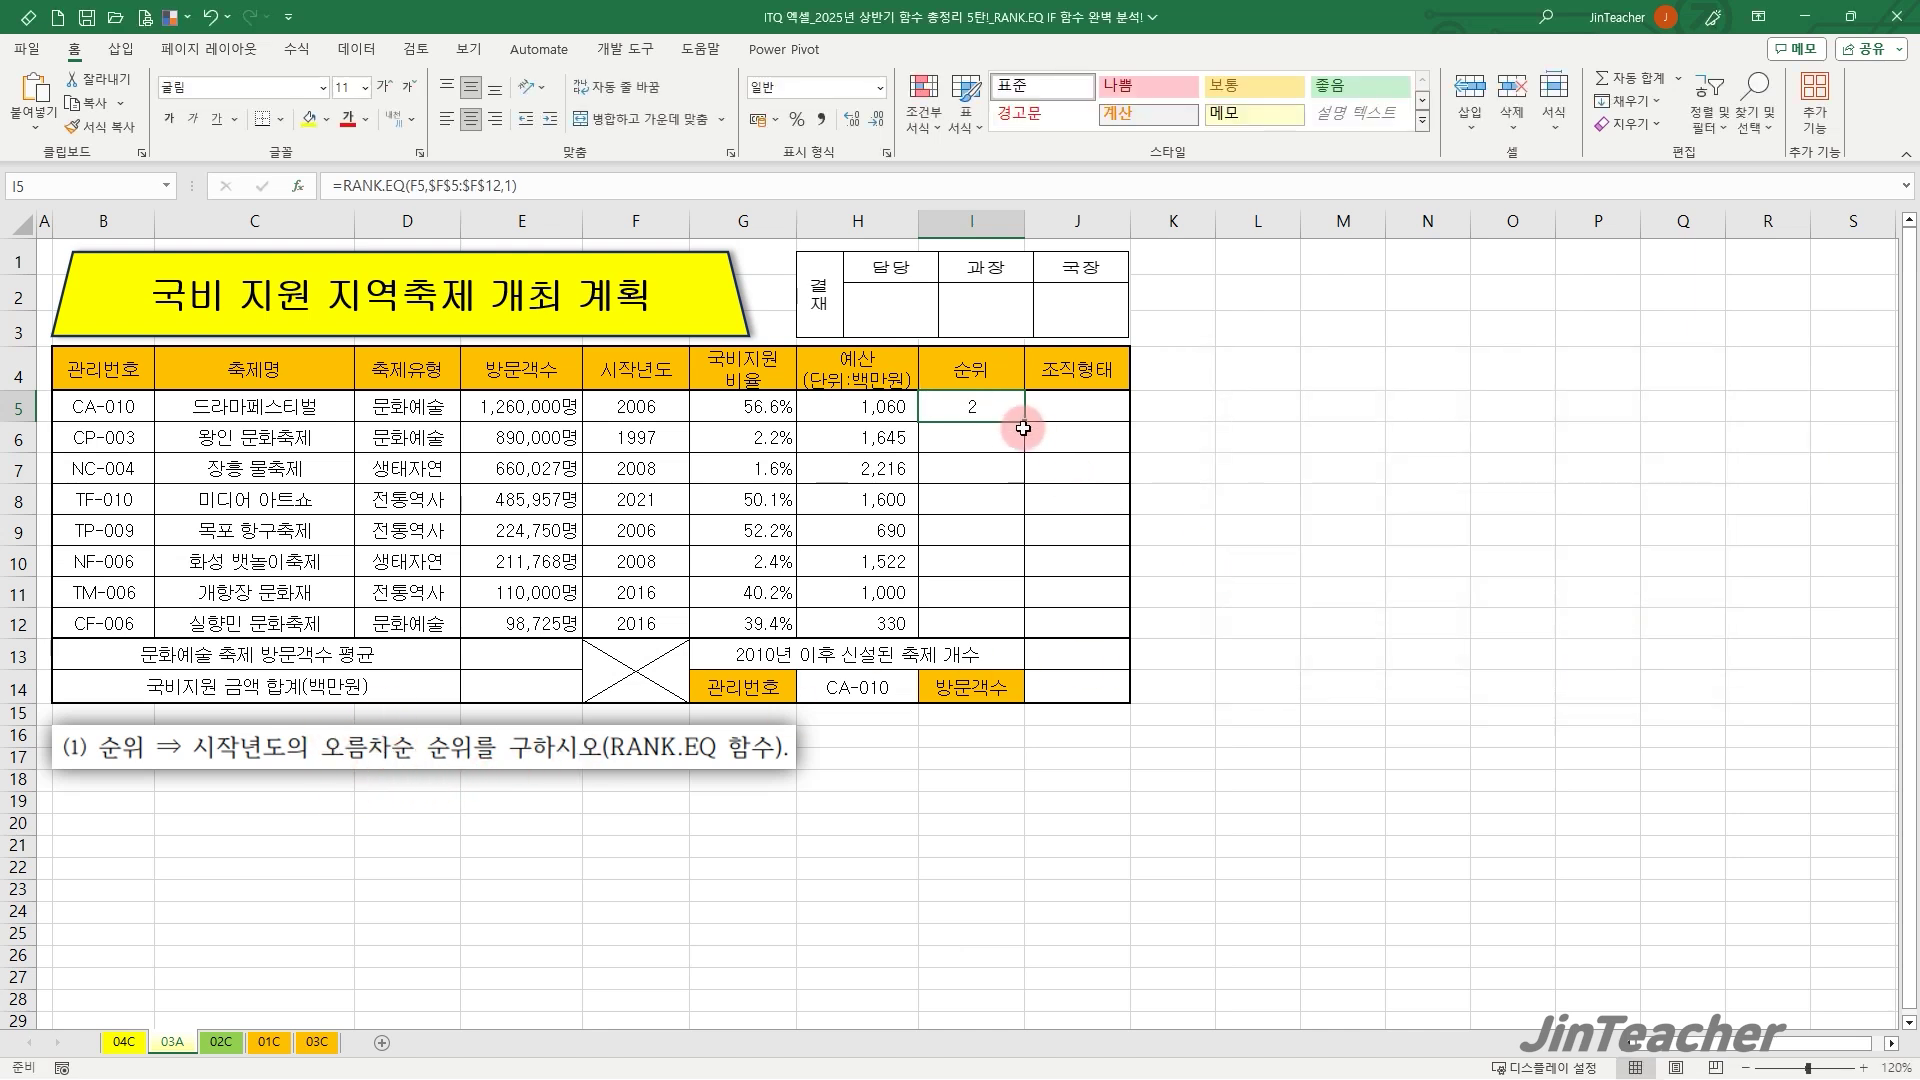
Fill the start-year rank formula from I5 through I12 without formatting and check the rank in row 6.
drag(1027, 423, 1027, 632)
click(1039, 651)
click(1112, 720)
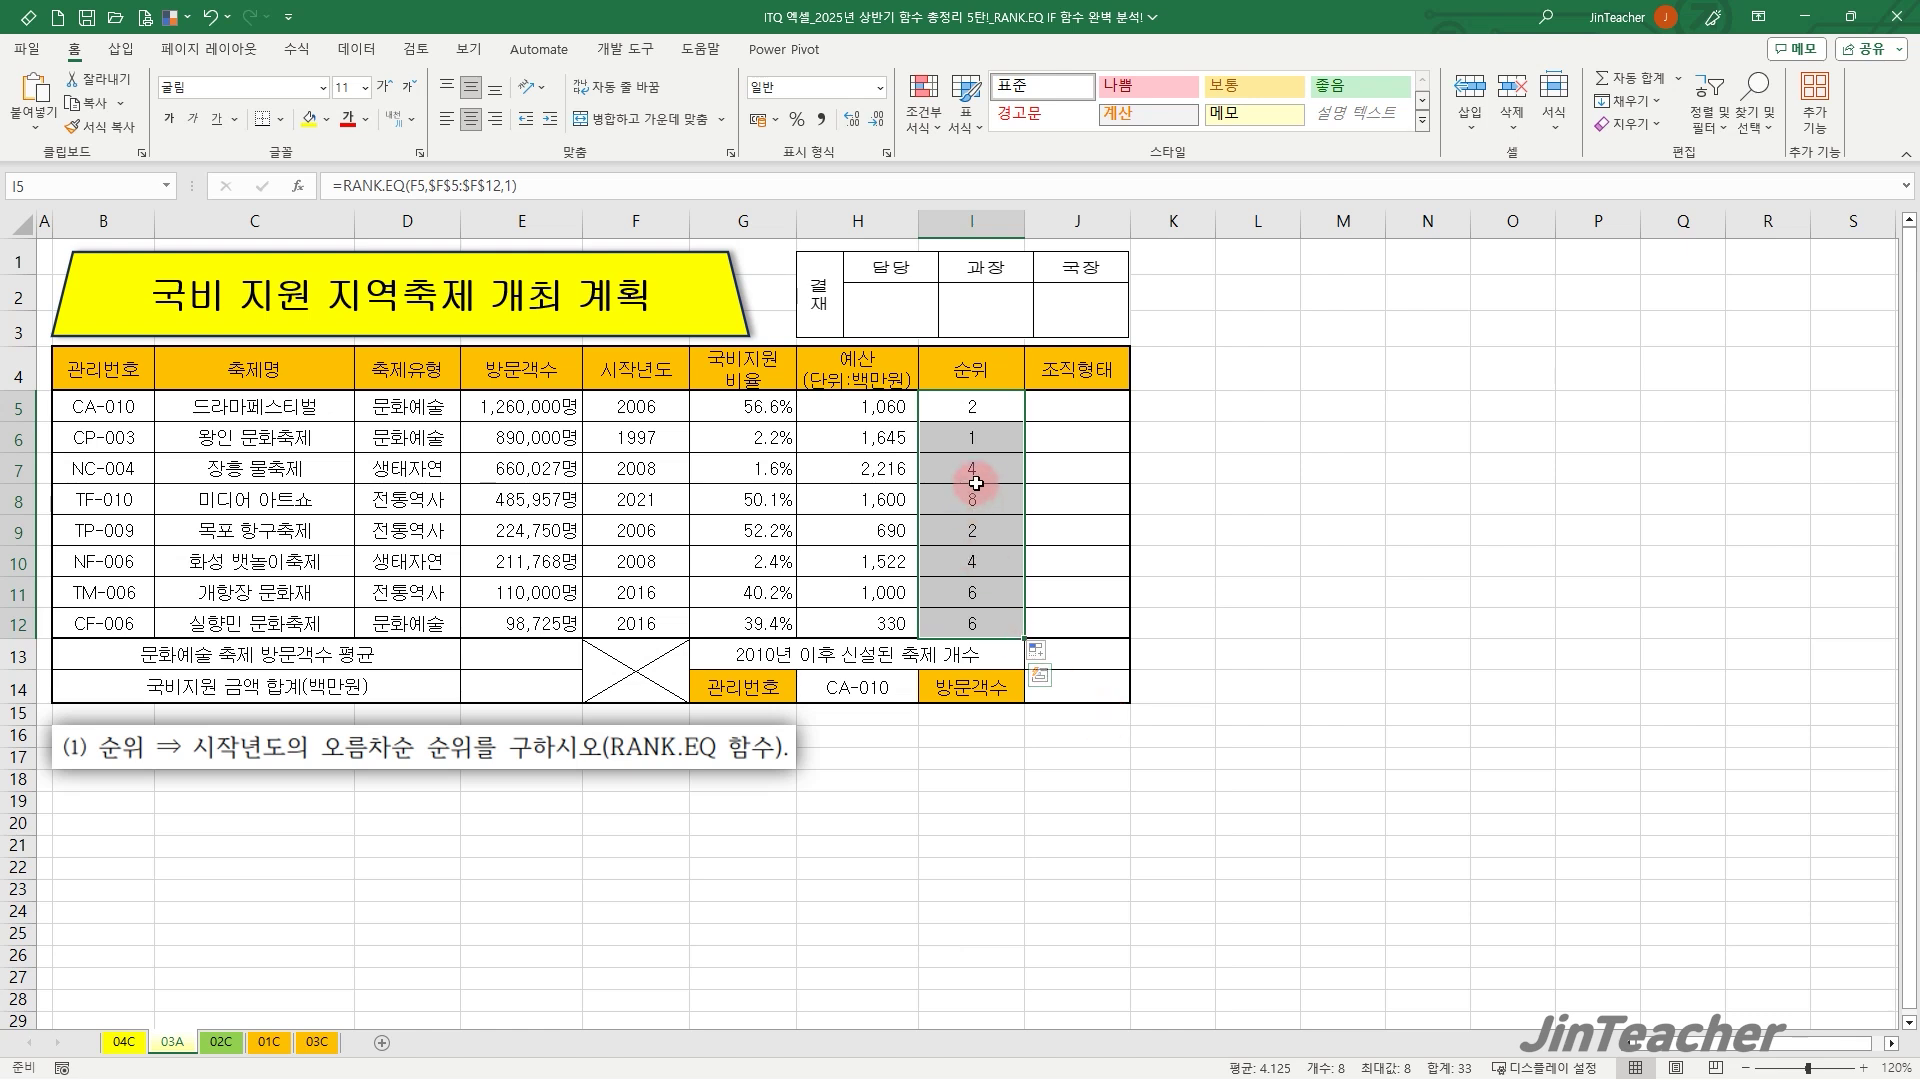
drag(975, 438, 678, 438)
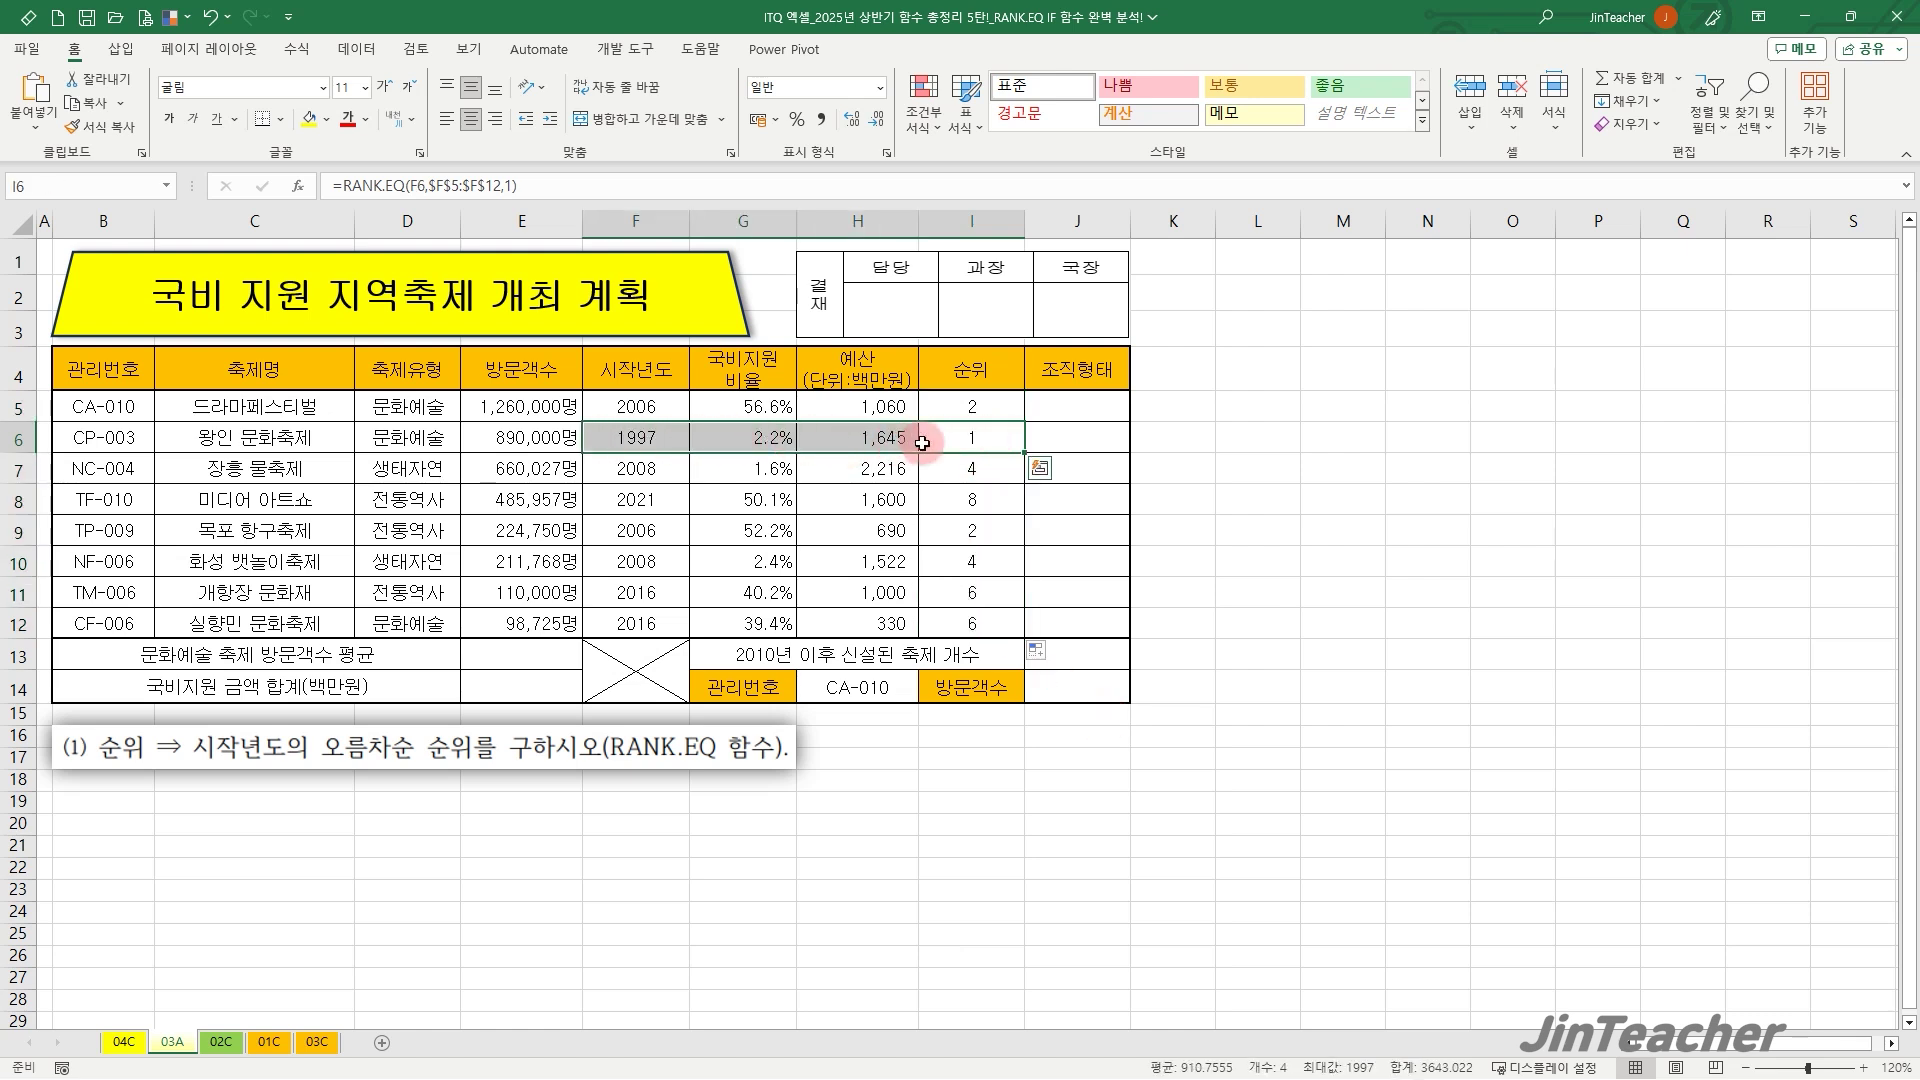
click(991, 442)
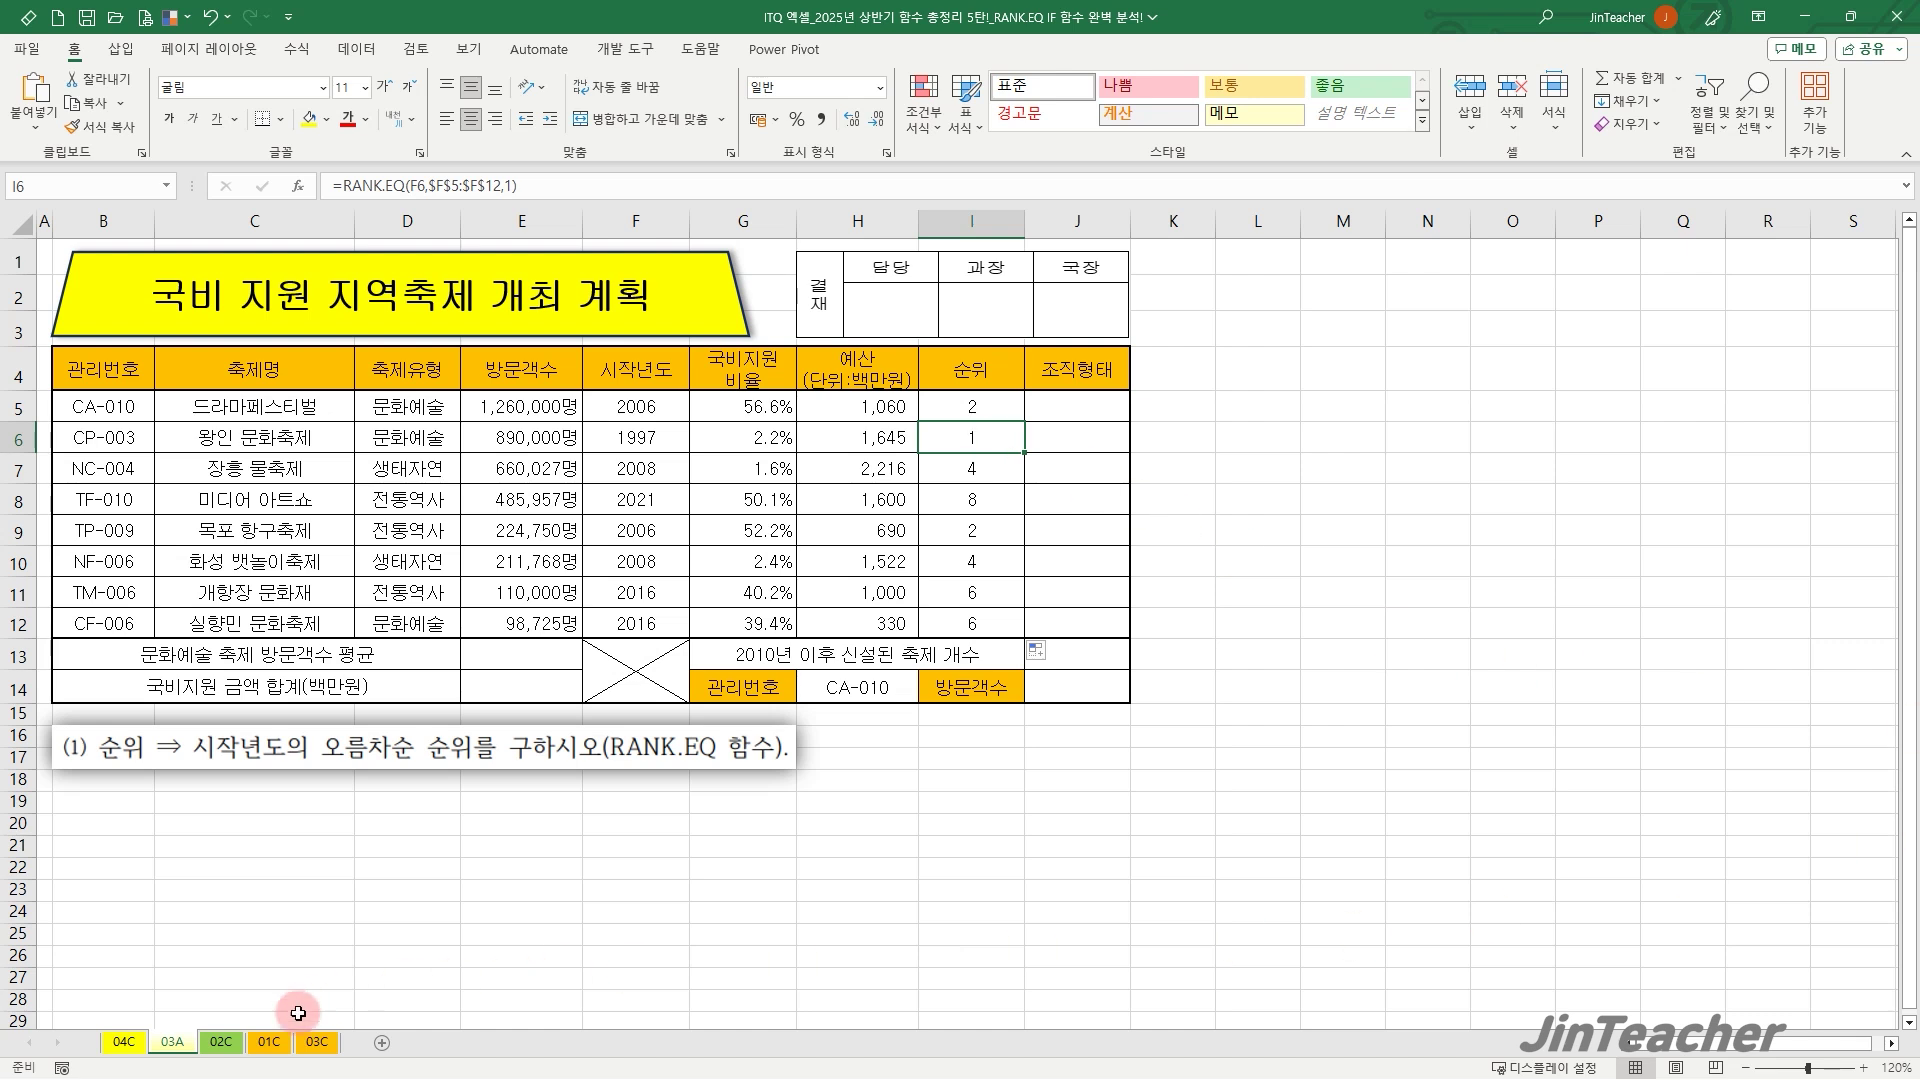
On sheet 02C, insert a RANK.EQ function in J5 with the sales quantity G5 as the number to rank.
click(221, 1041)
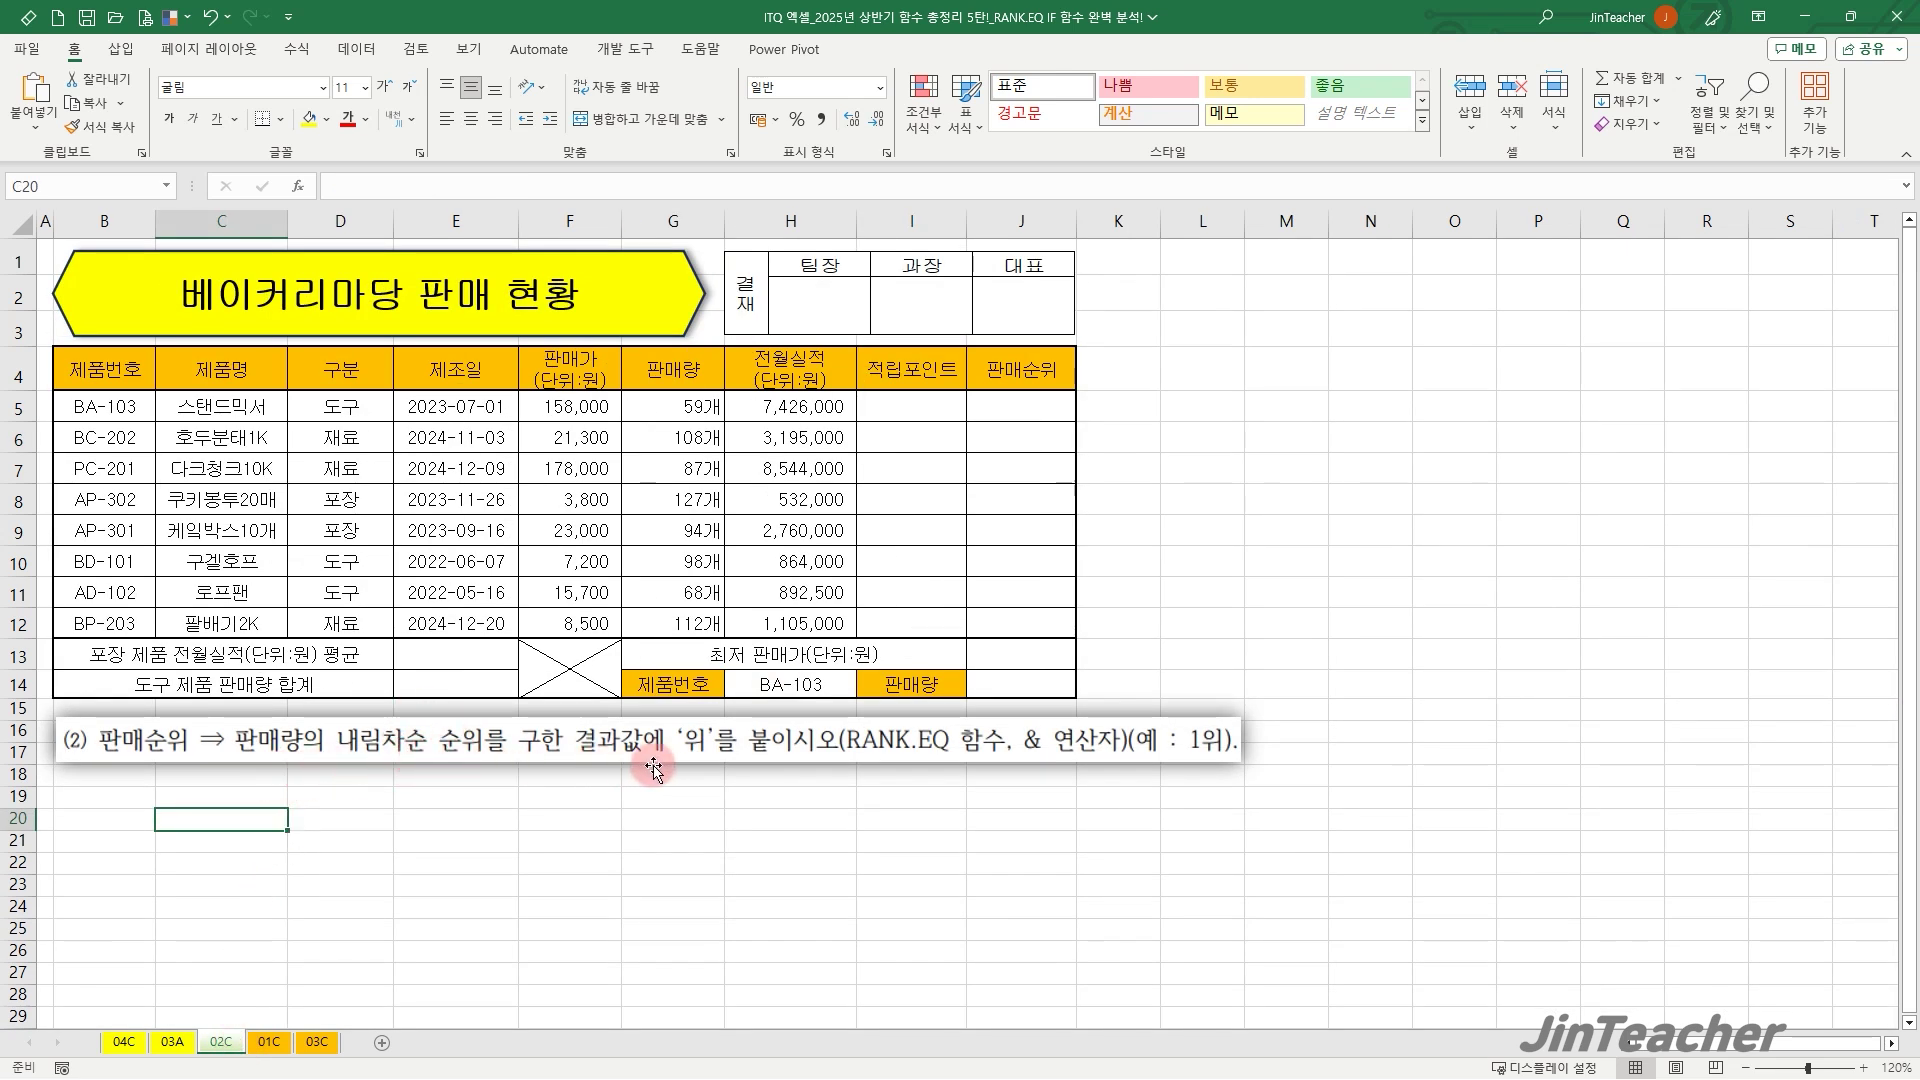
click(1038, 412)
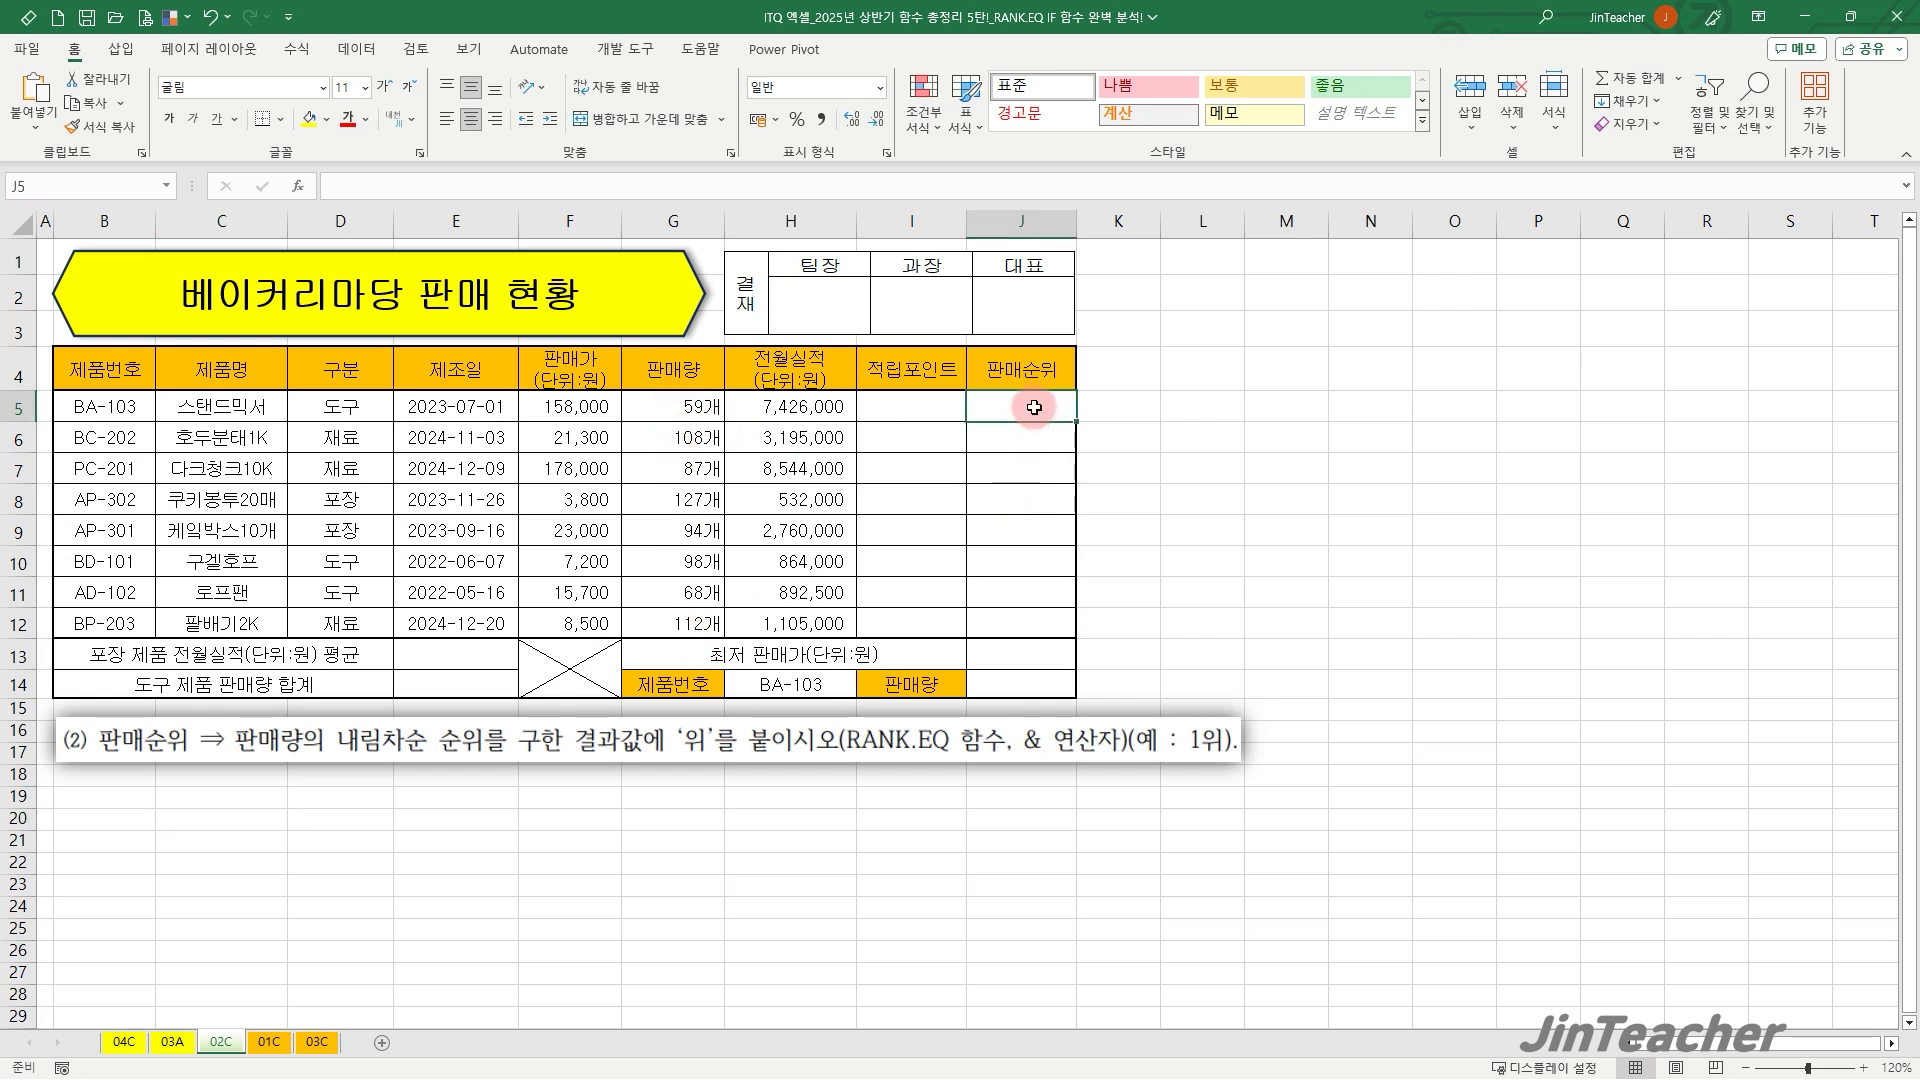
click(292, 188)
click(1340, 548)
key(r)
scroll(1339, 548, down, 2)
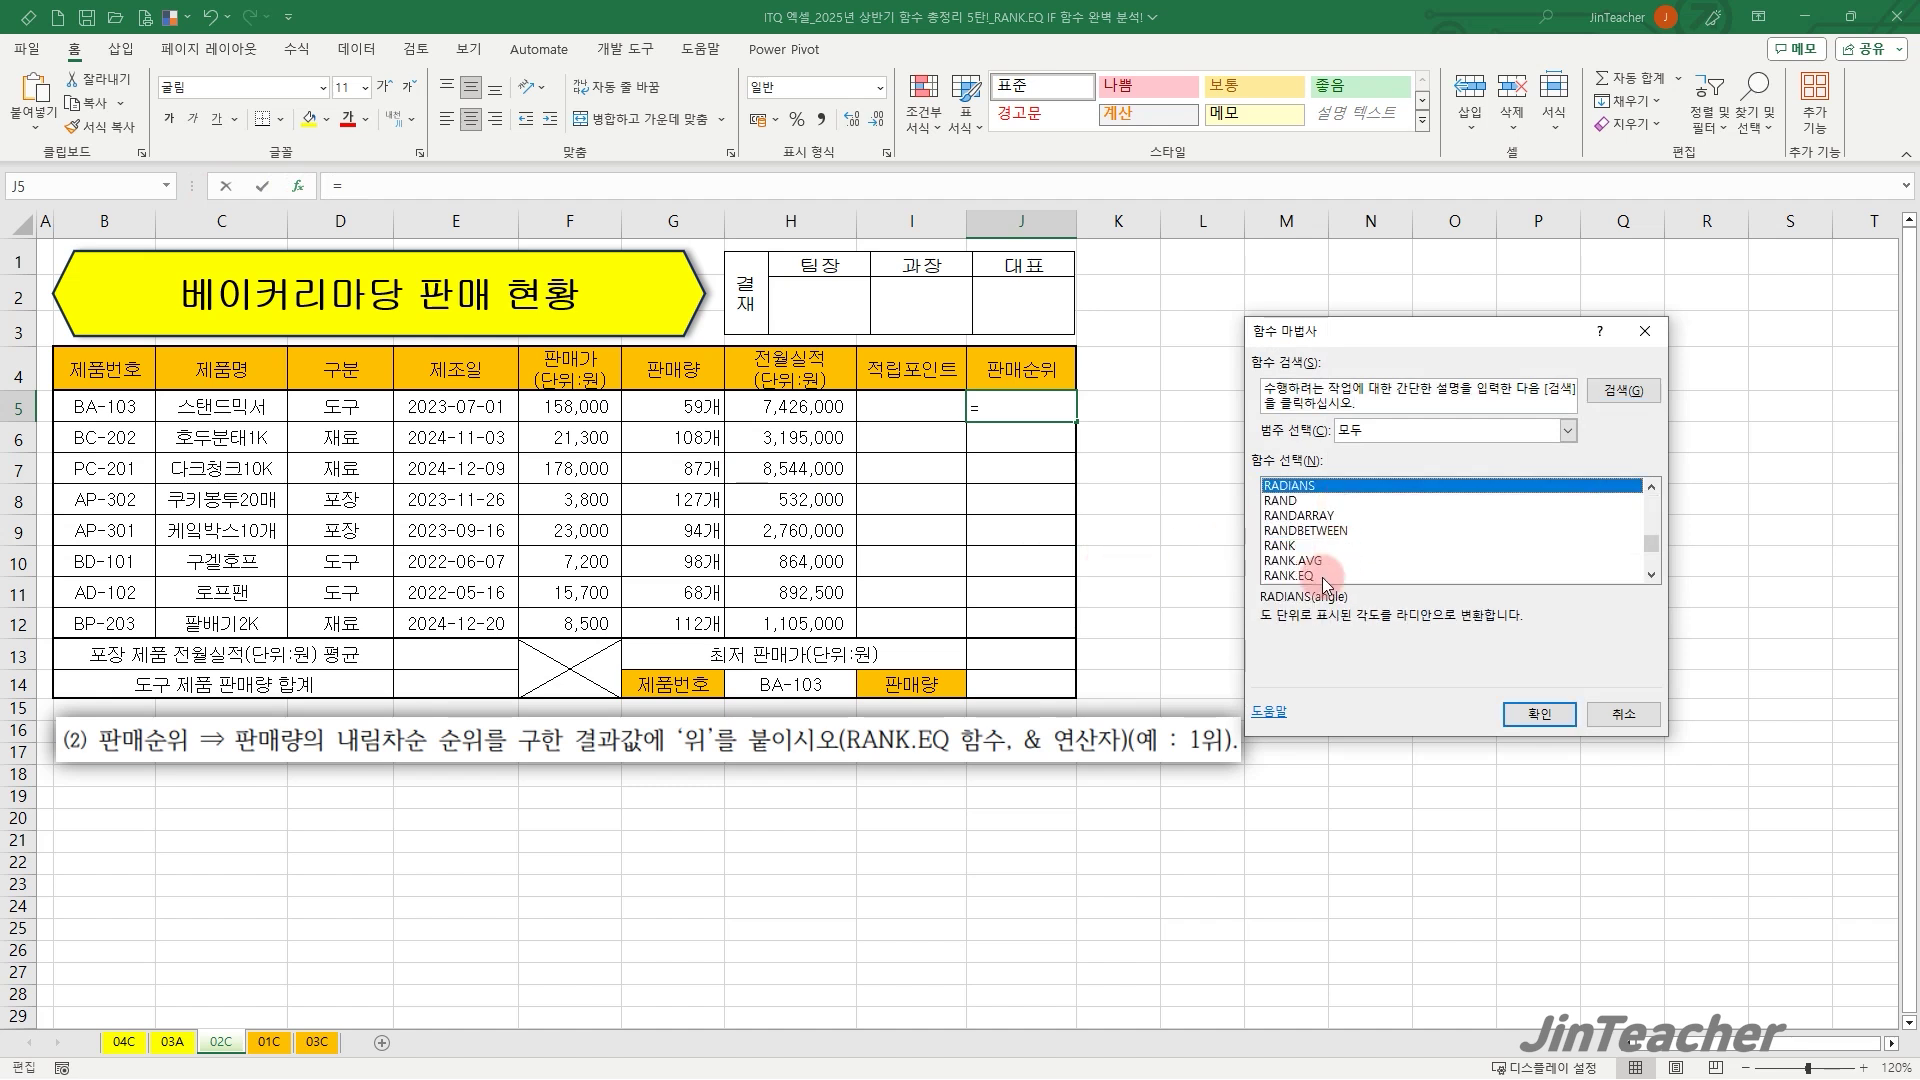
click(1300, 576)
click(1535, 716)
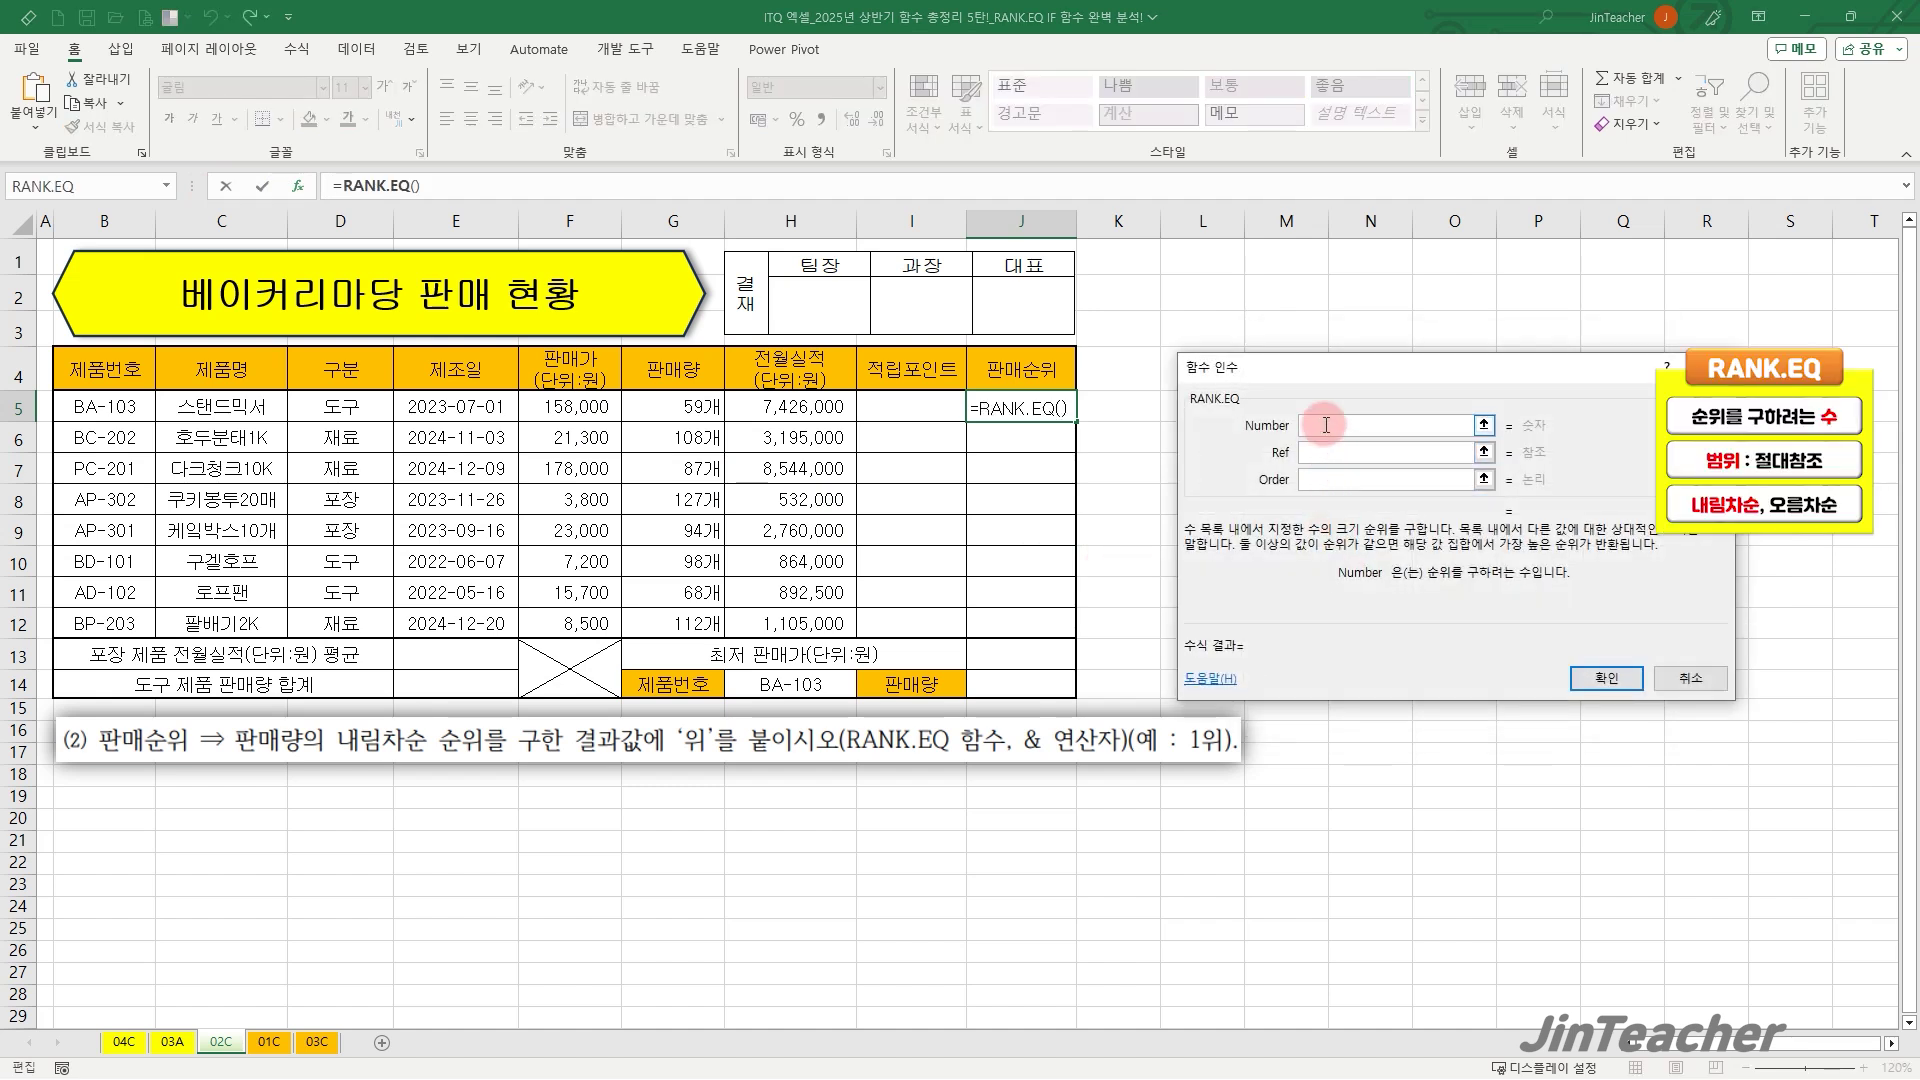
click(689, 401)
Complete the RANK.EQ function in J5 with the absolute Ref range $G$5:$G$12 and Order 0 for descending.
click(1319, 452)
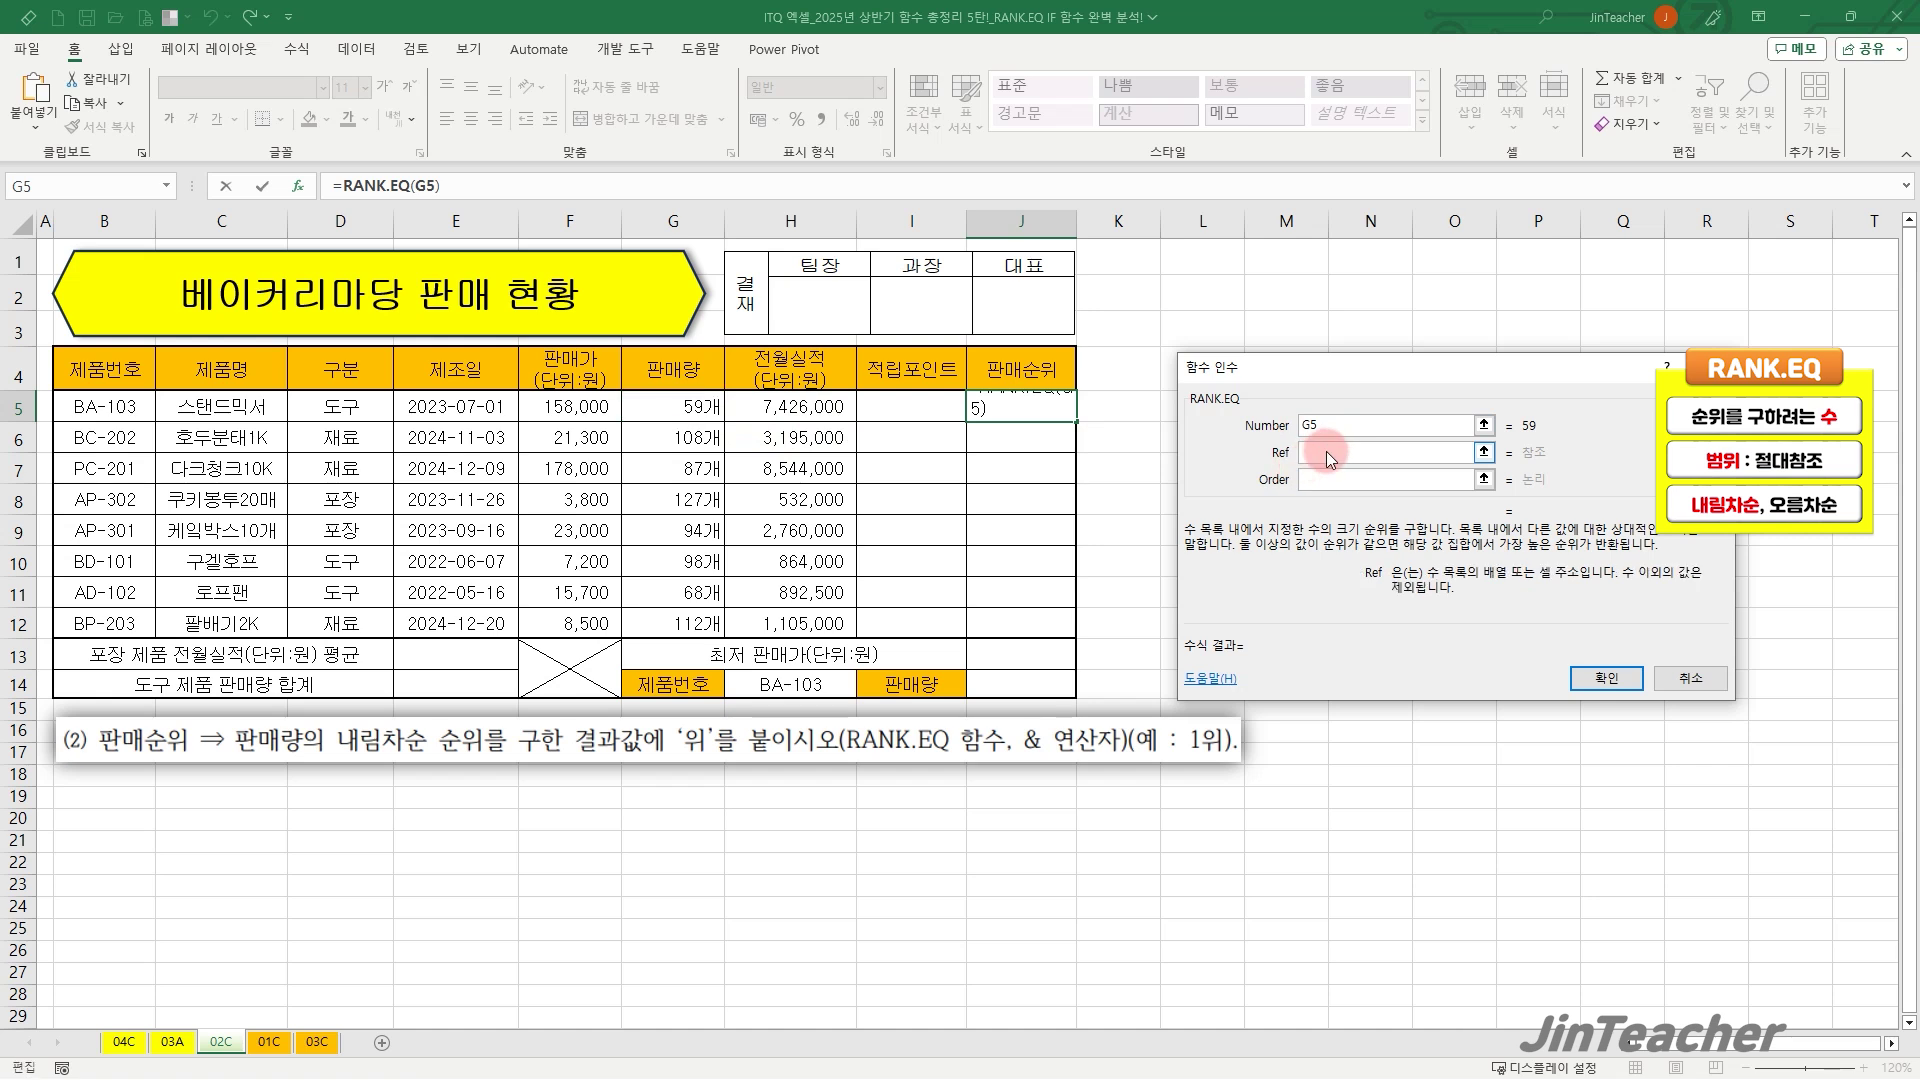
drag(680, 405, 680, 622)
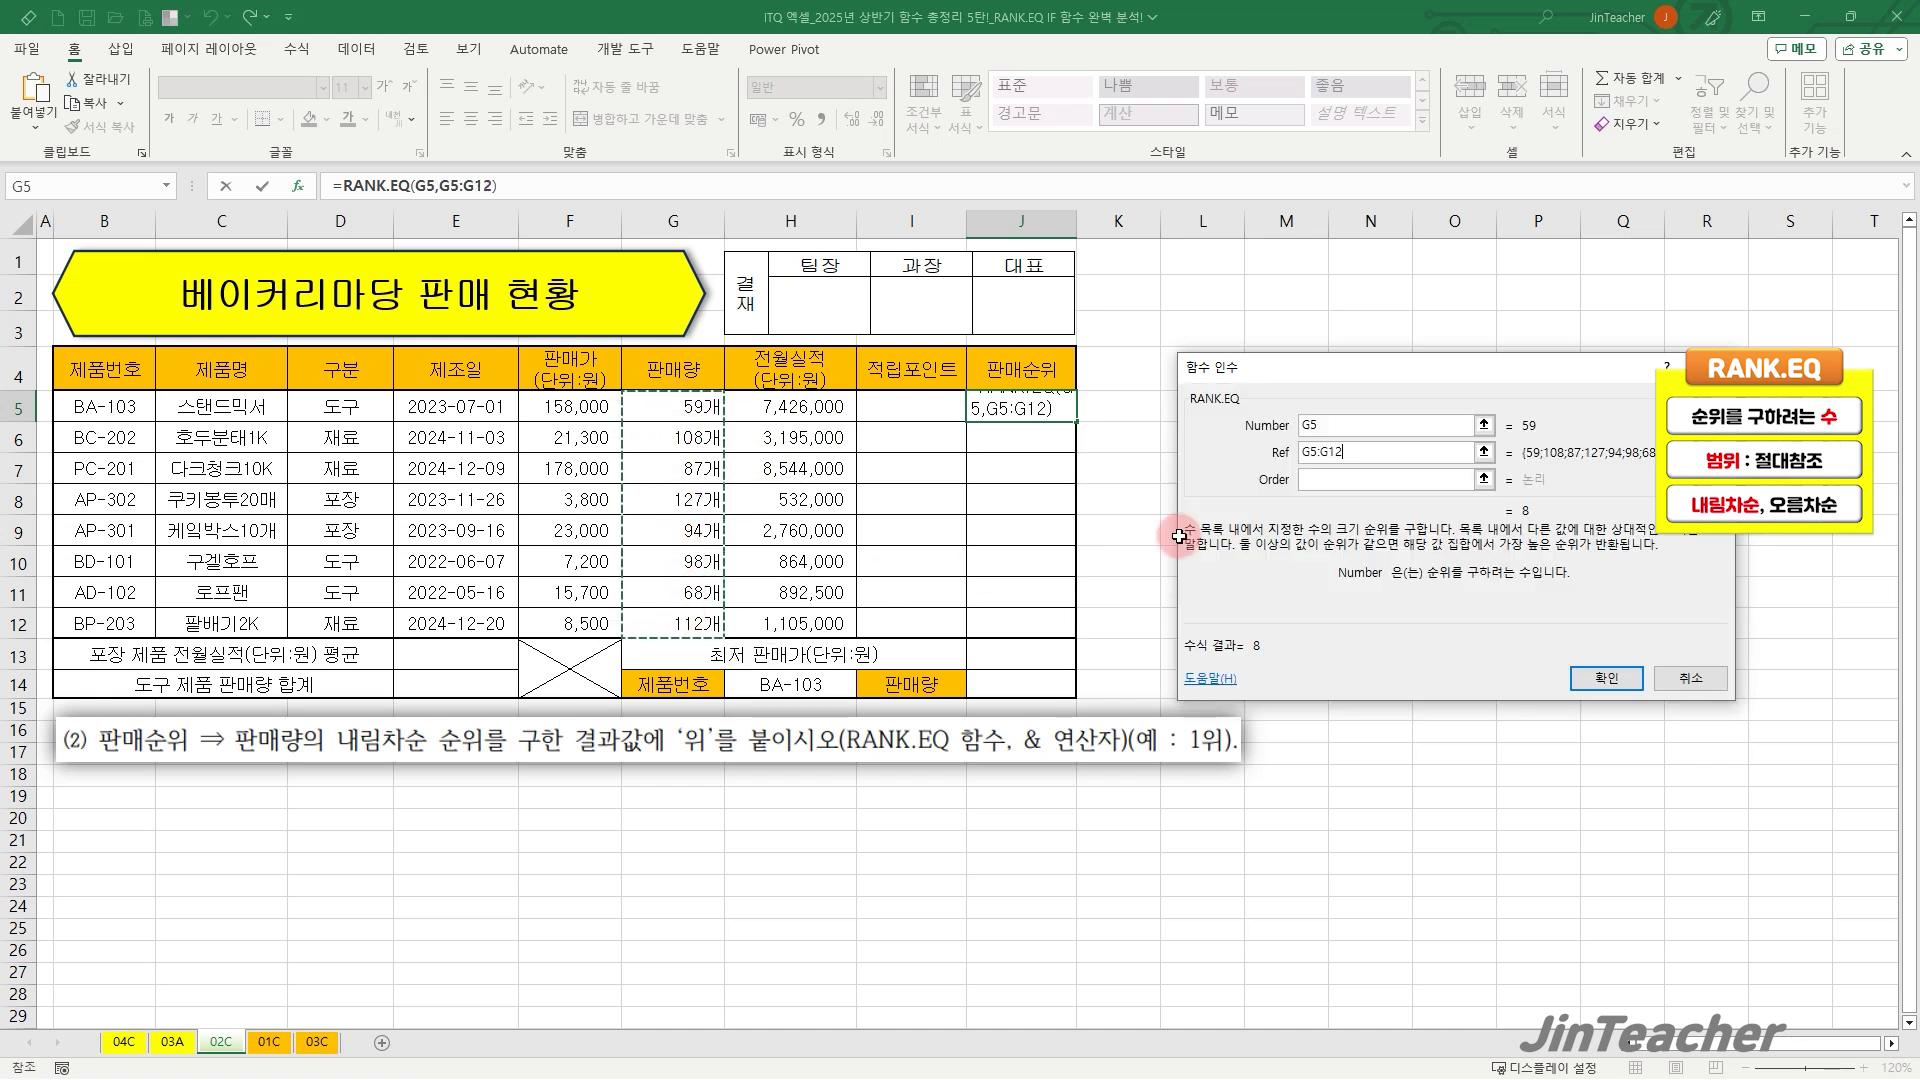
click(1362, 479)
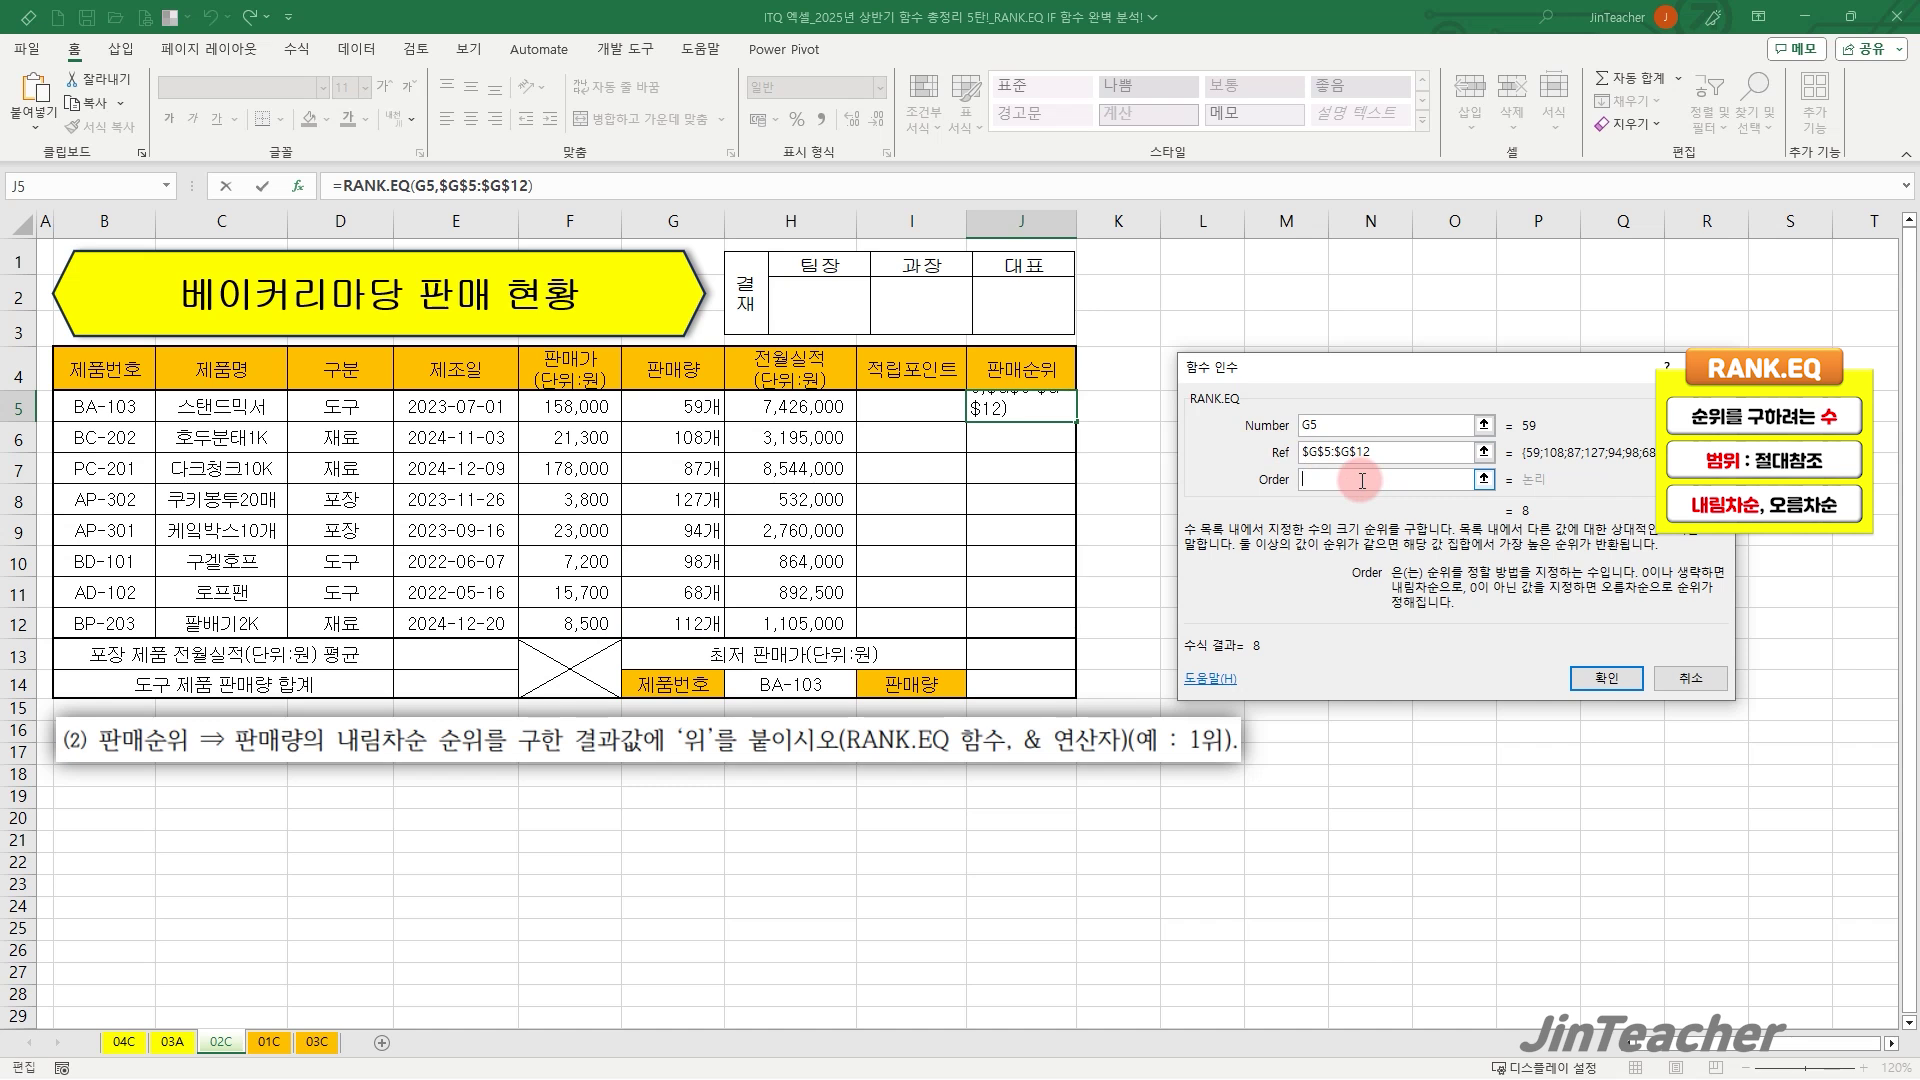
click(1574, 674)
Append &"위" to the RANK.EQ formula in J5.
click(648, 183)
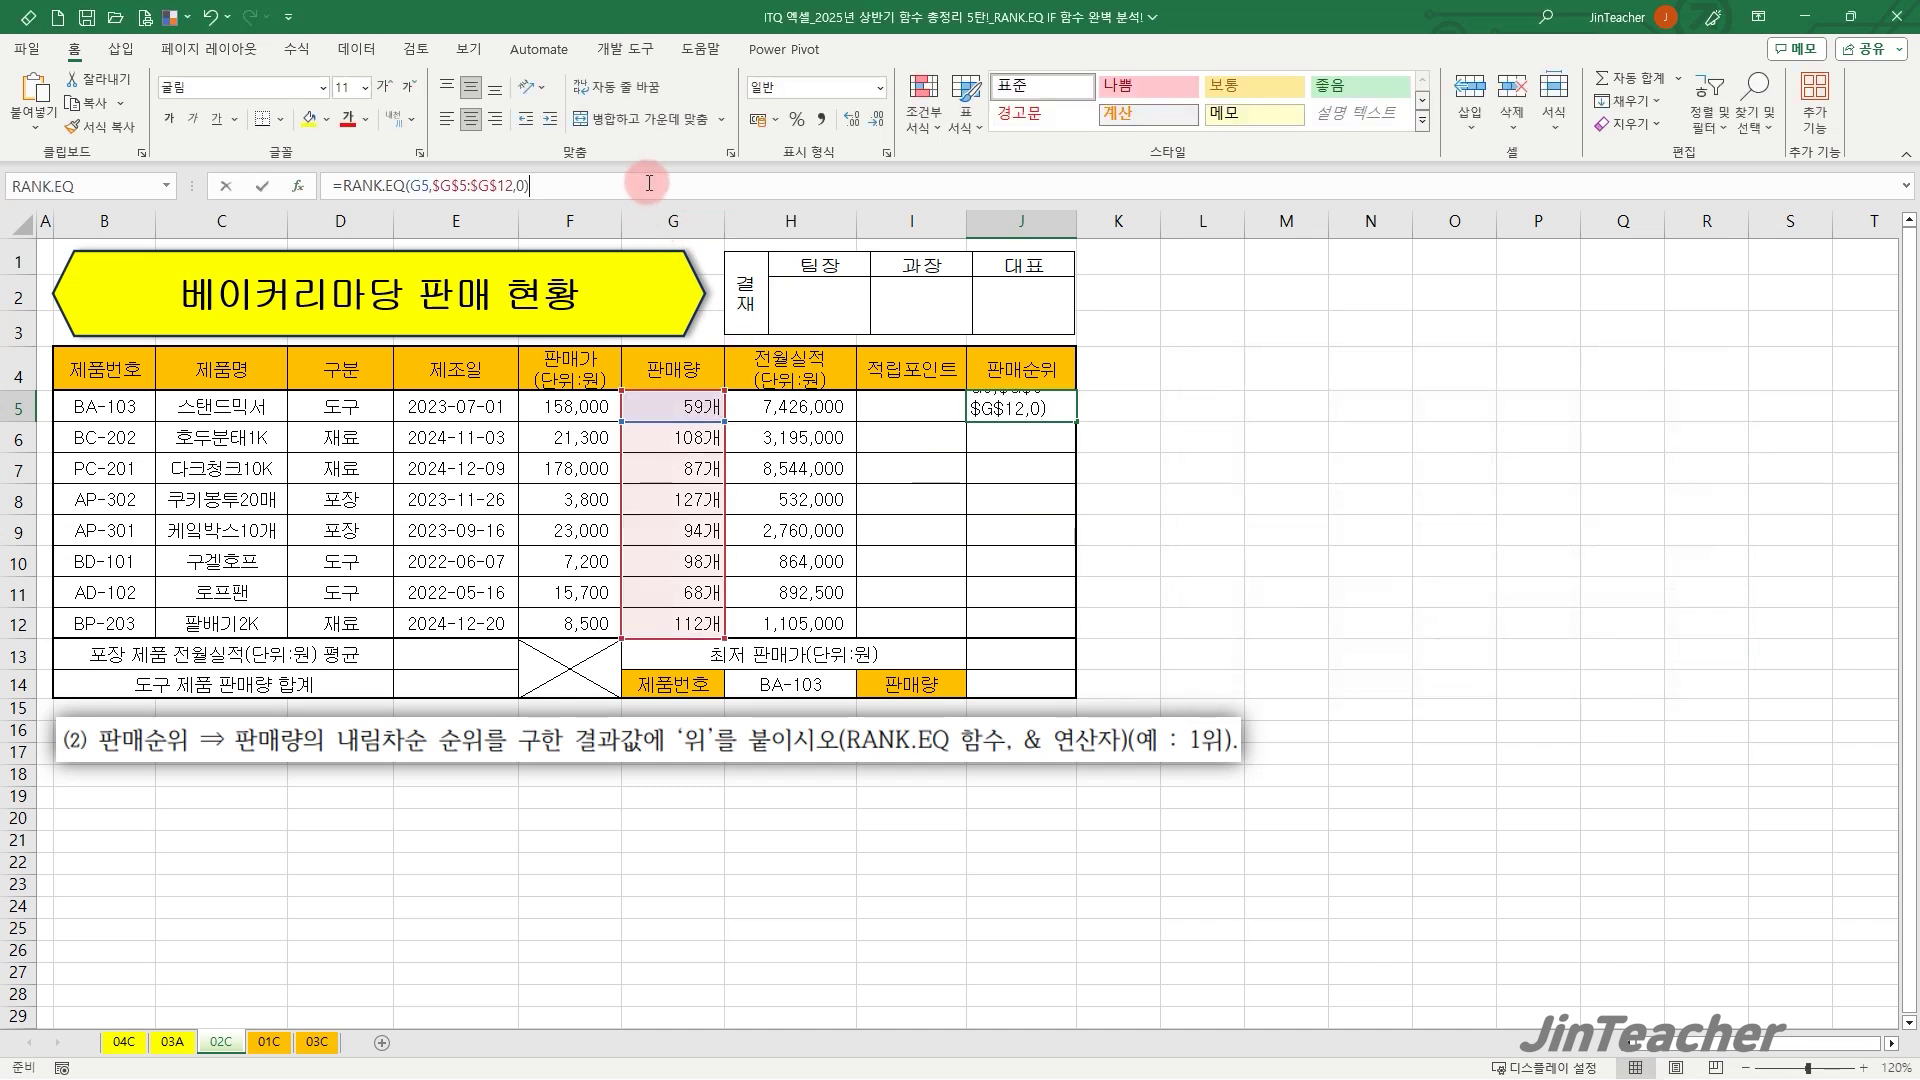
text(&)
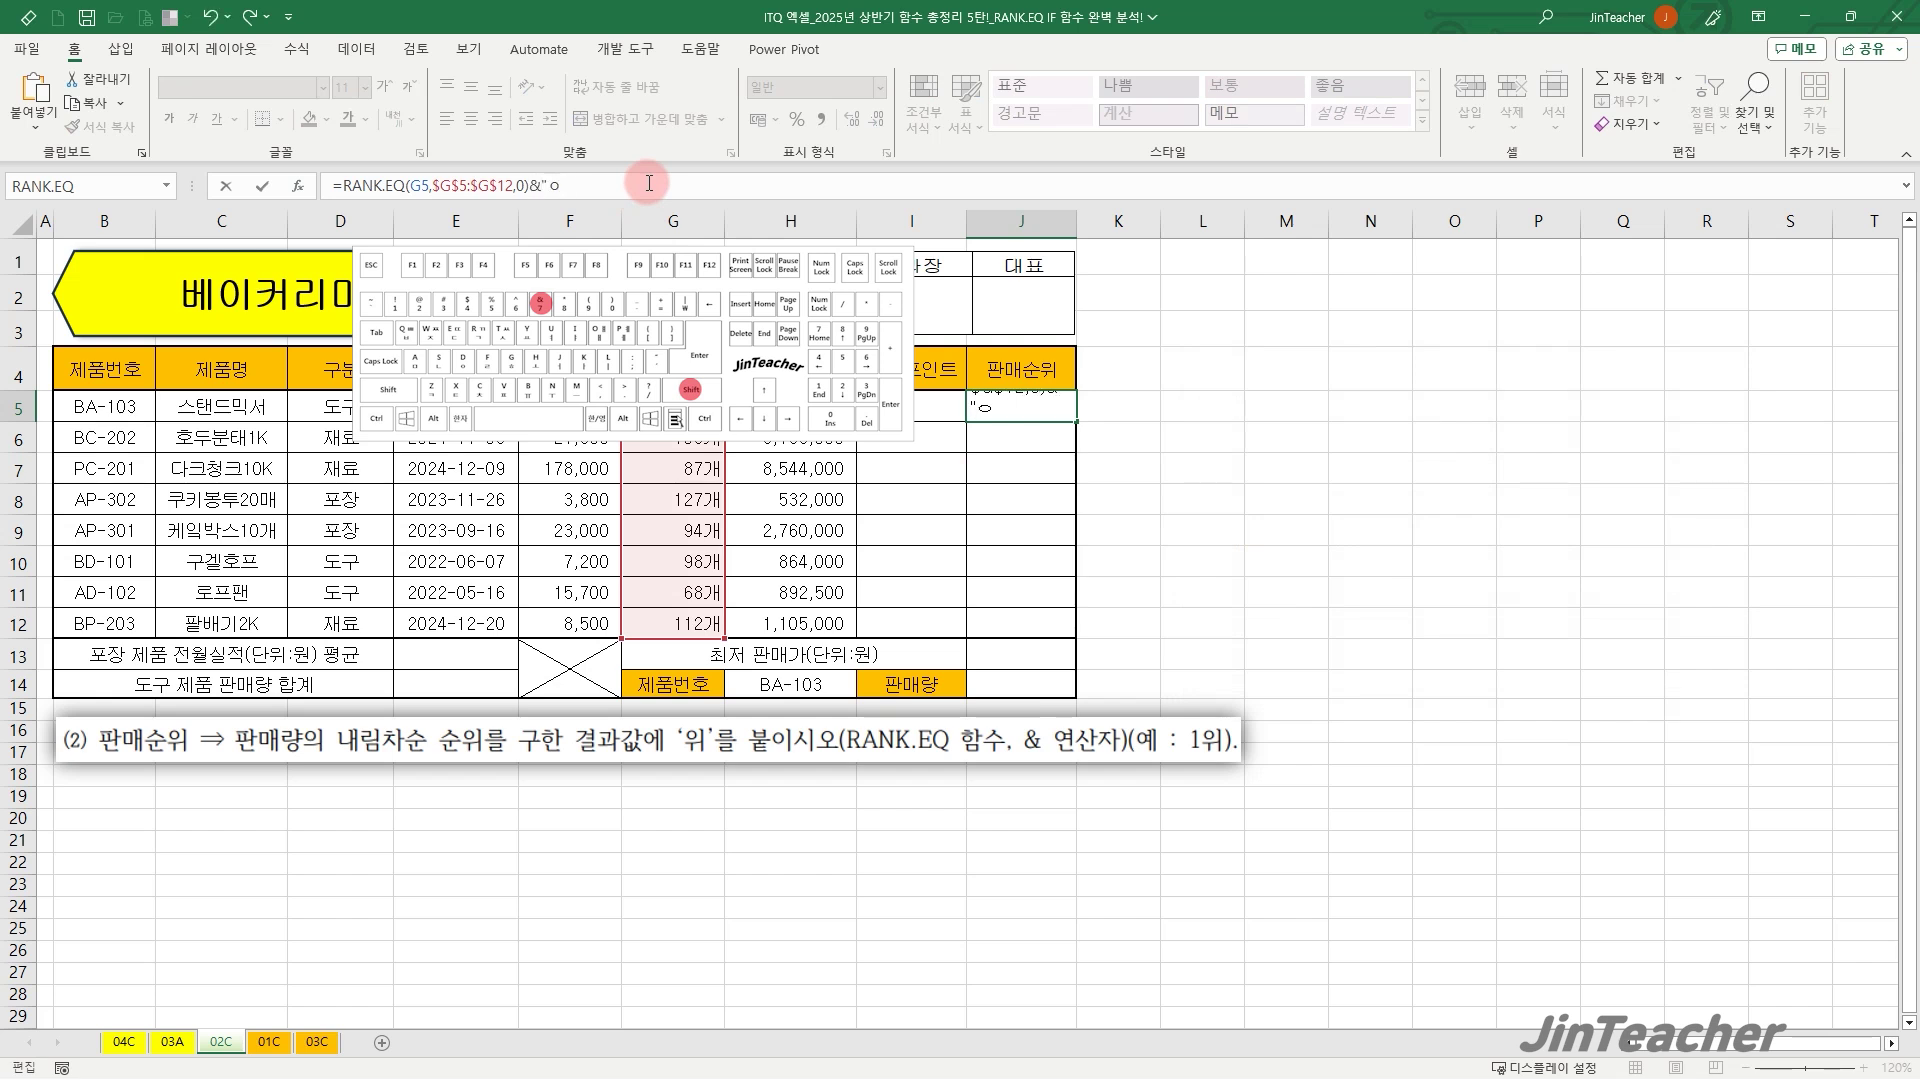
text("위")
key(Return)
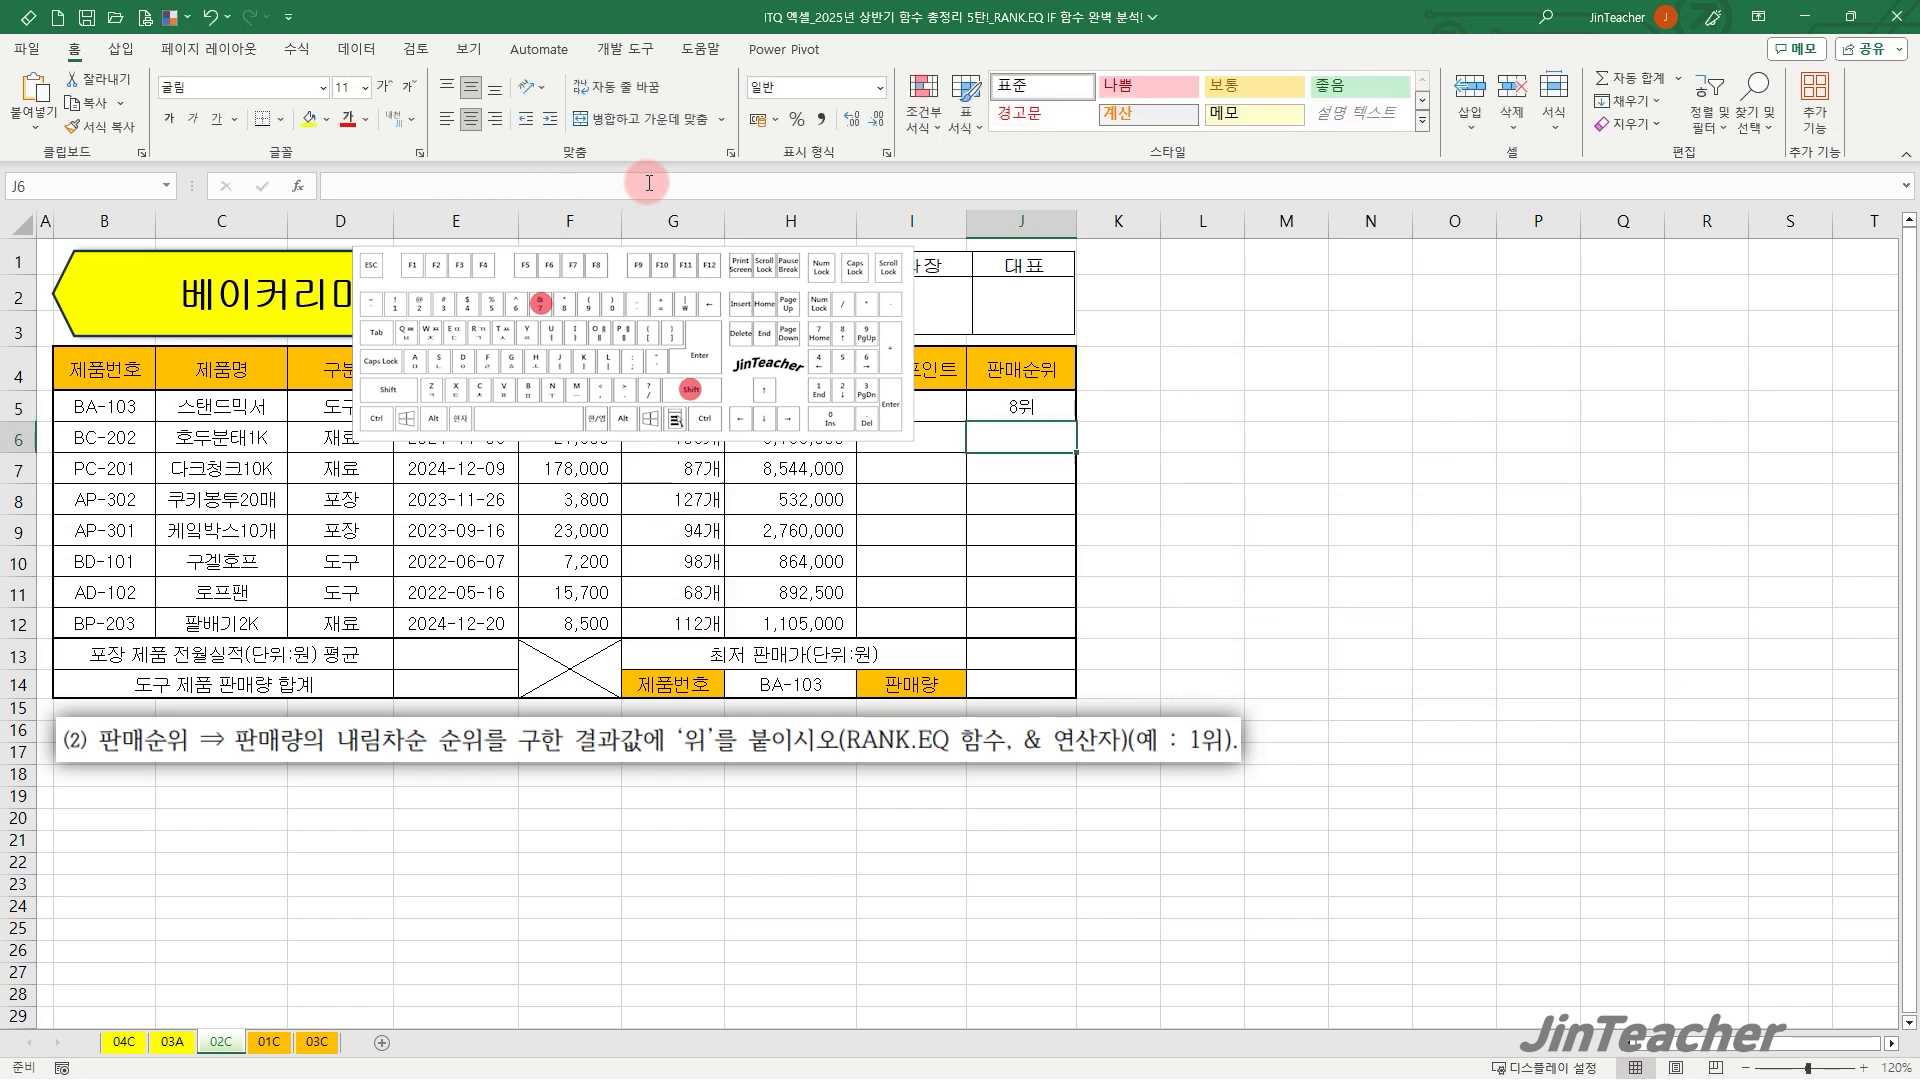
Fill the sales rank formula from J5 through J12 without formatting.
click(1029, 410)
drag(1075, 421, 1075, 645)
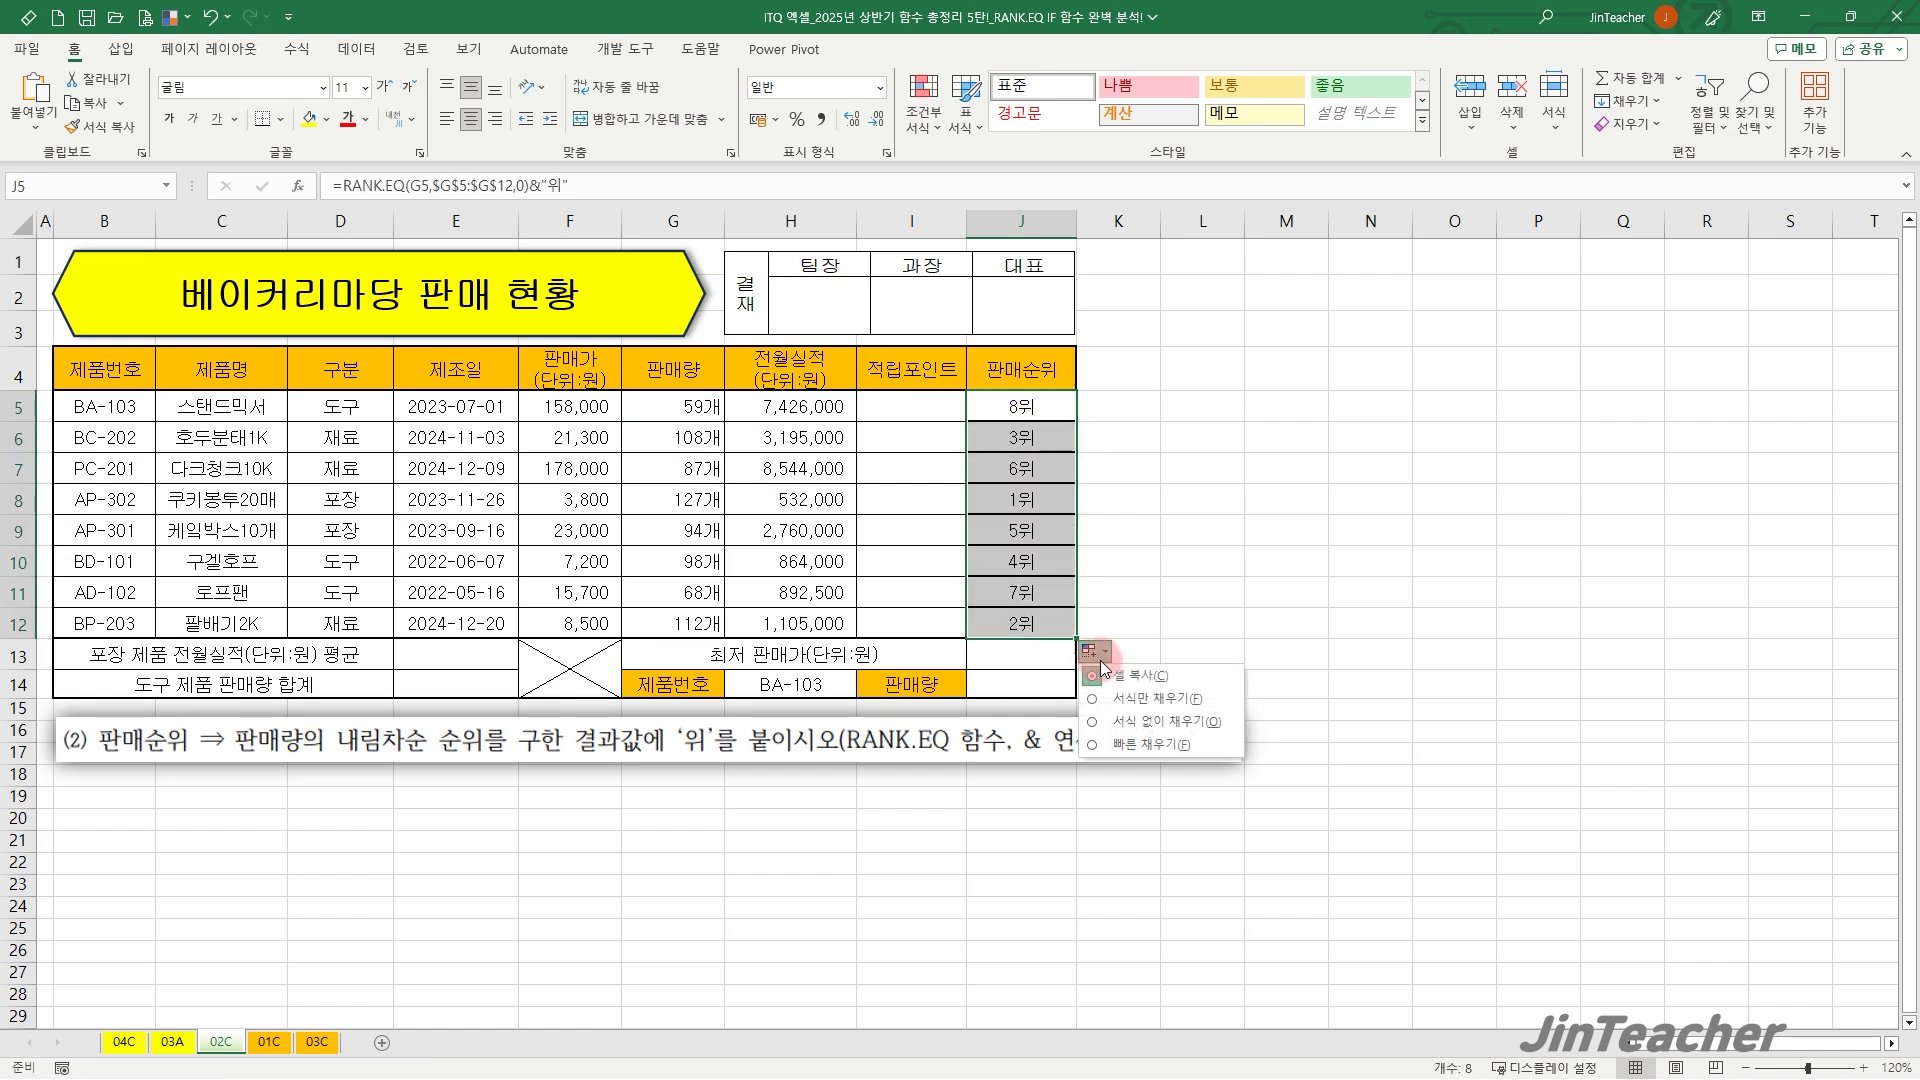
click(1062, 632)
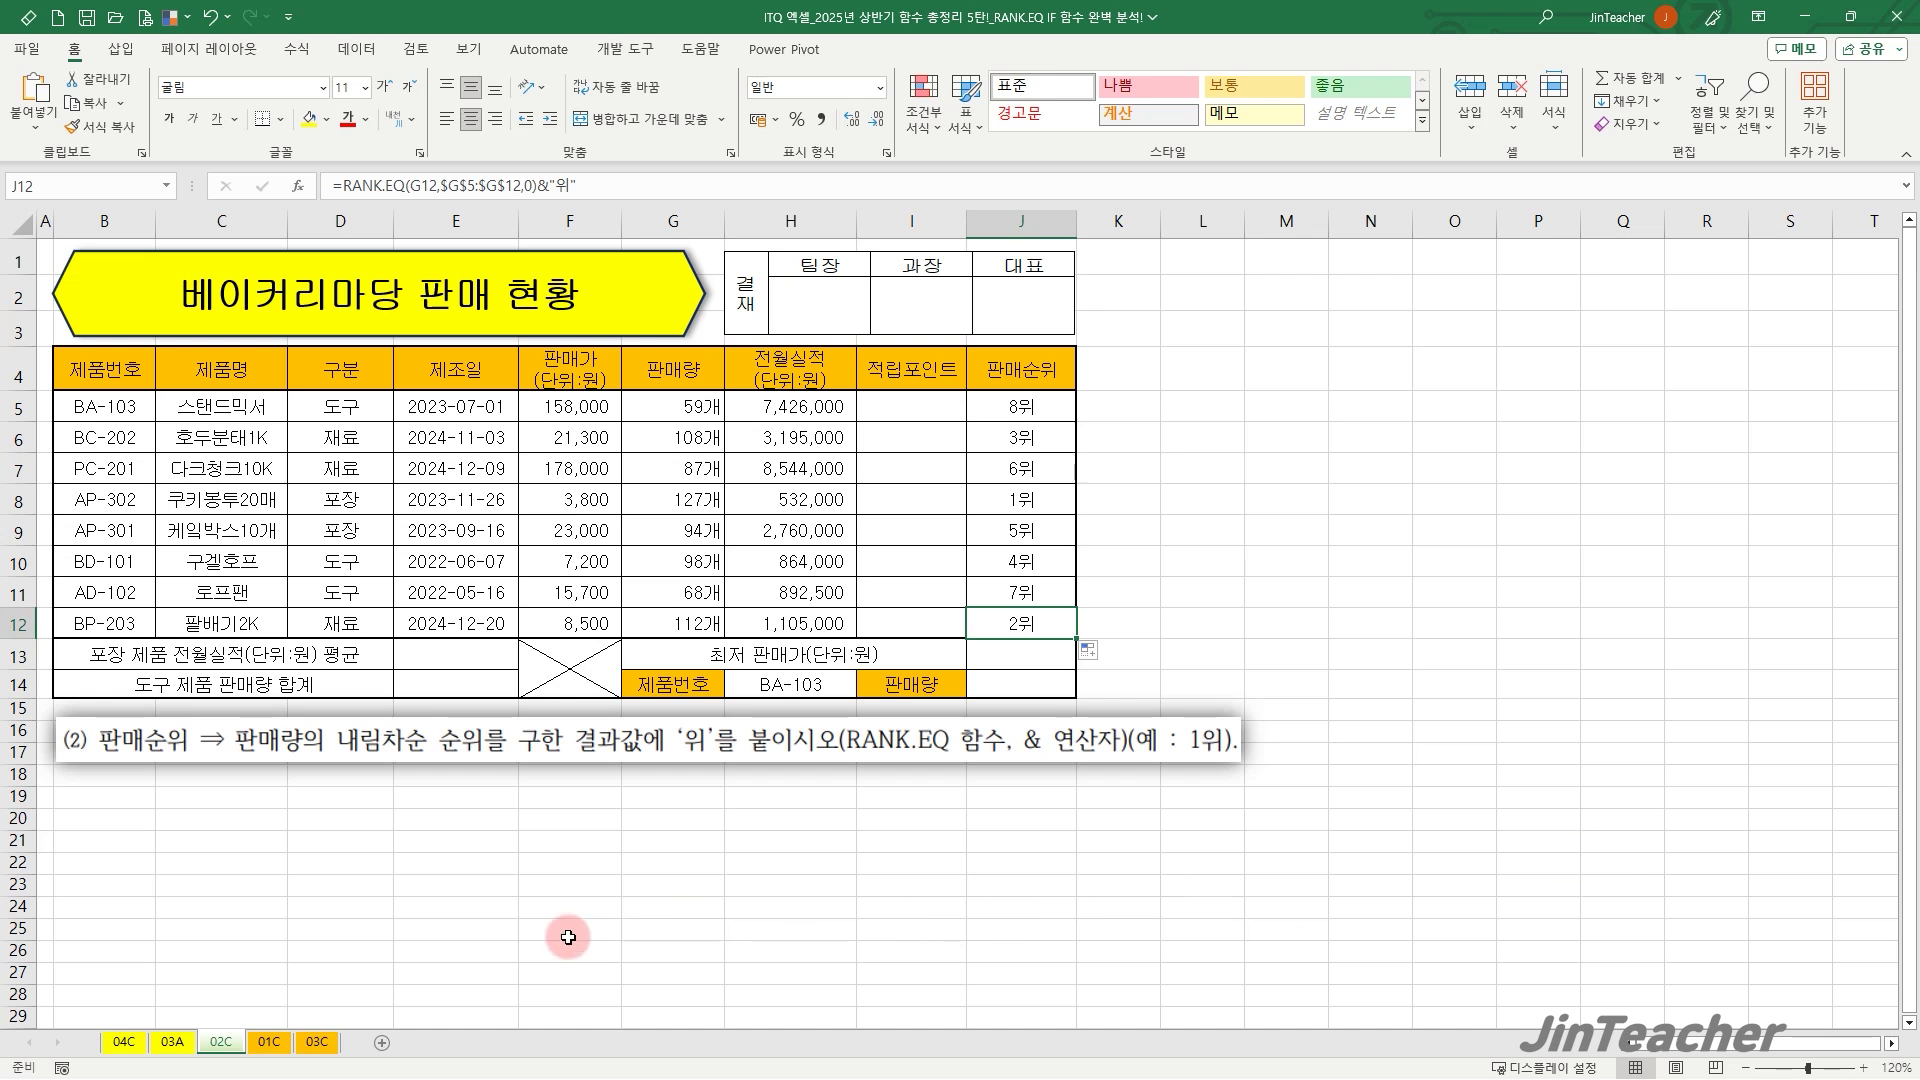
On sheet 01C, insert a RANK.EQ function in I5 with the subscriber count G5 as the number to rank.
click(281, 1041)
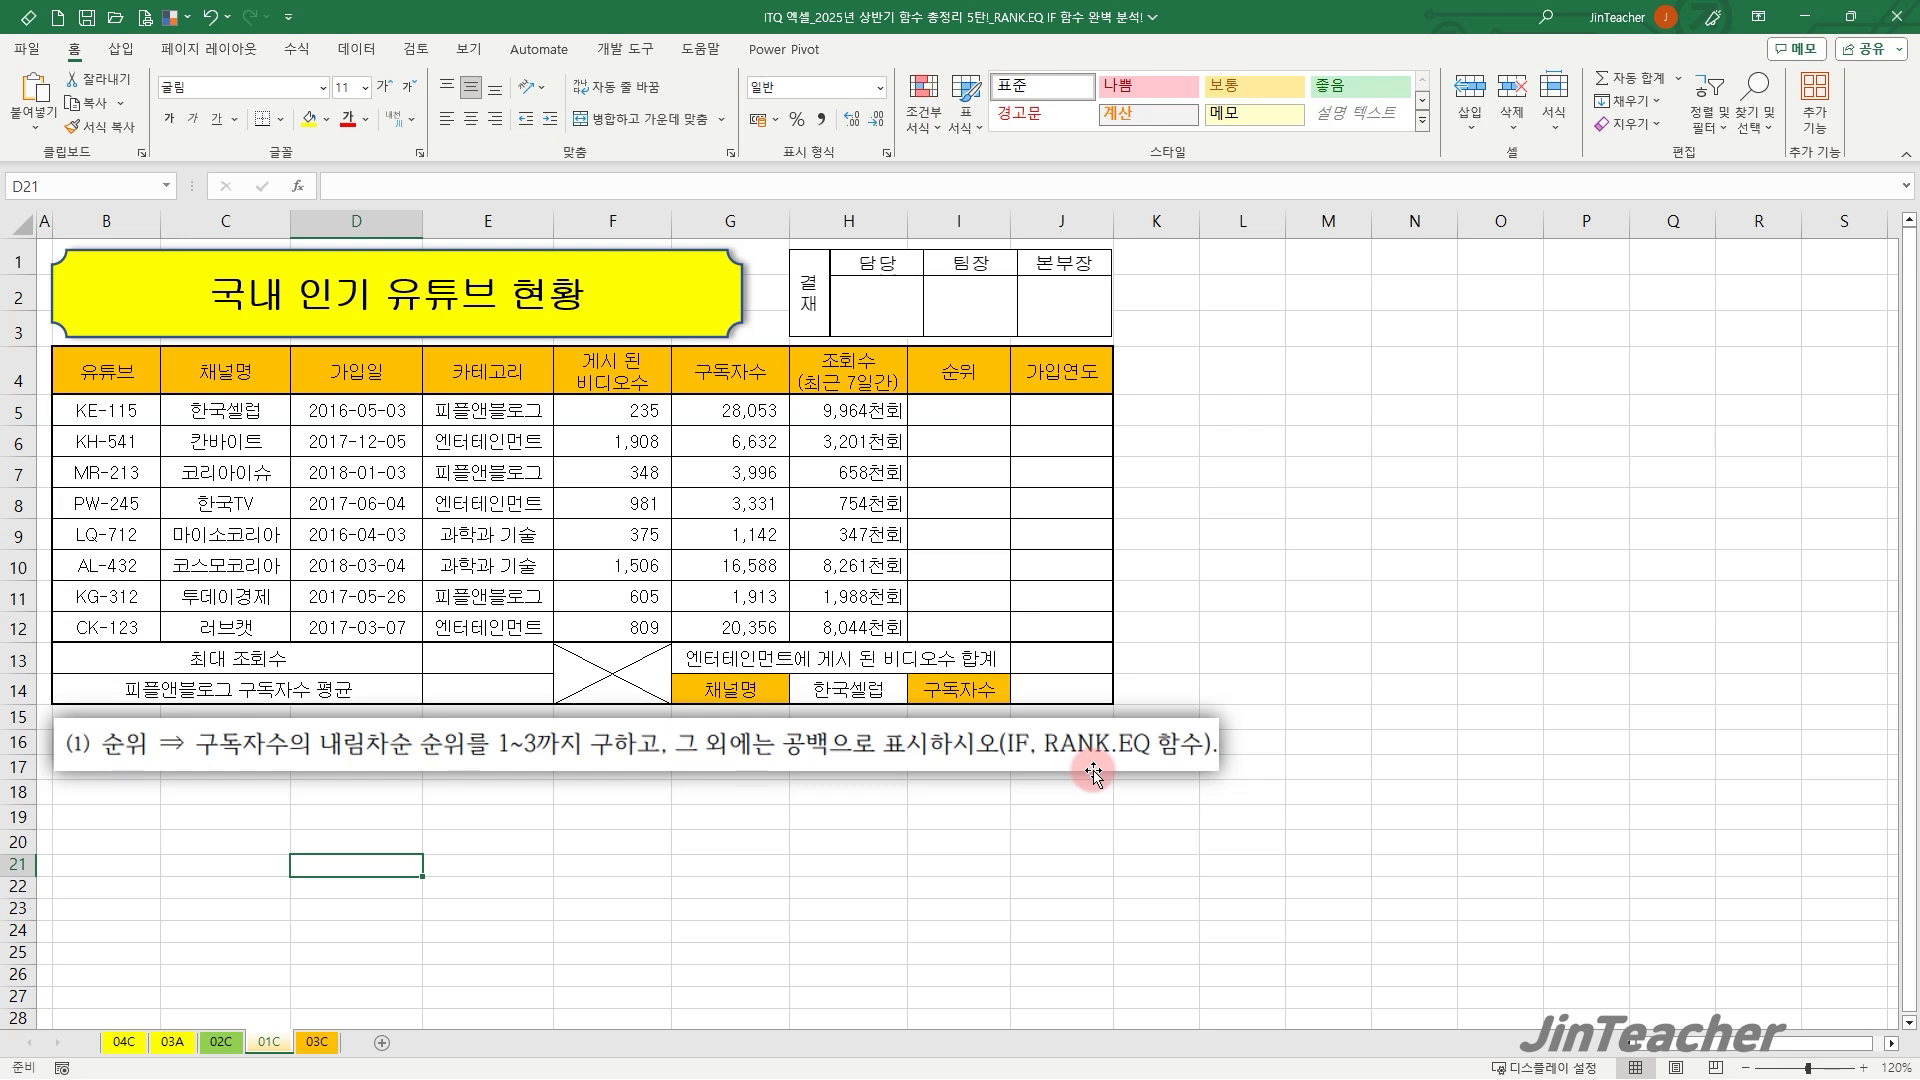
click(962, 411)
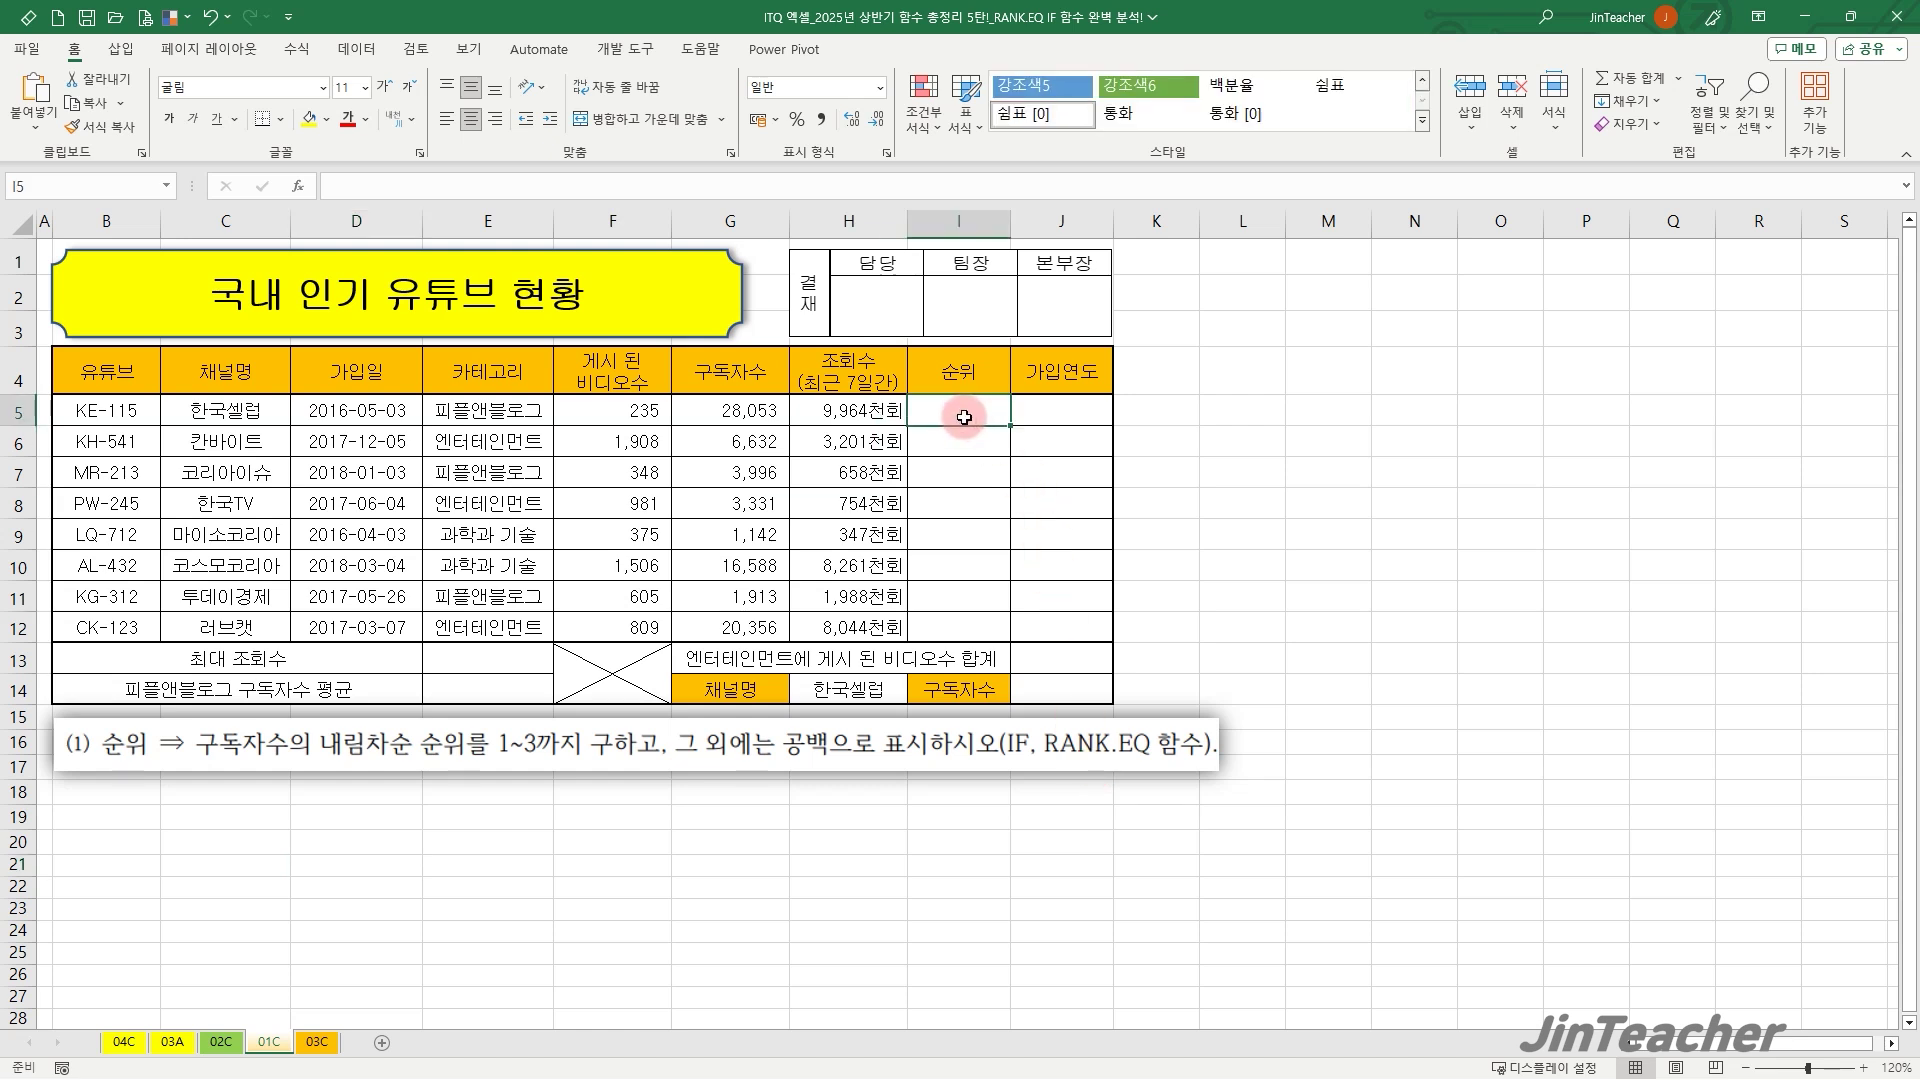
click(306, 182)
click(1342, 529)
key(r)
scroll(1341, 528, down, 2)
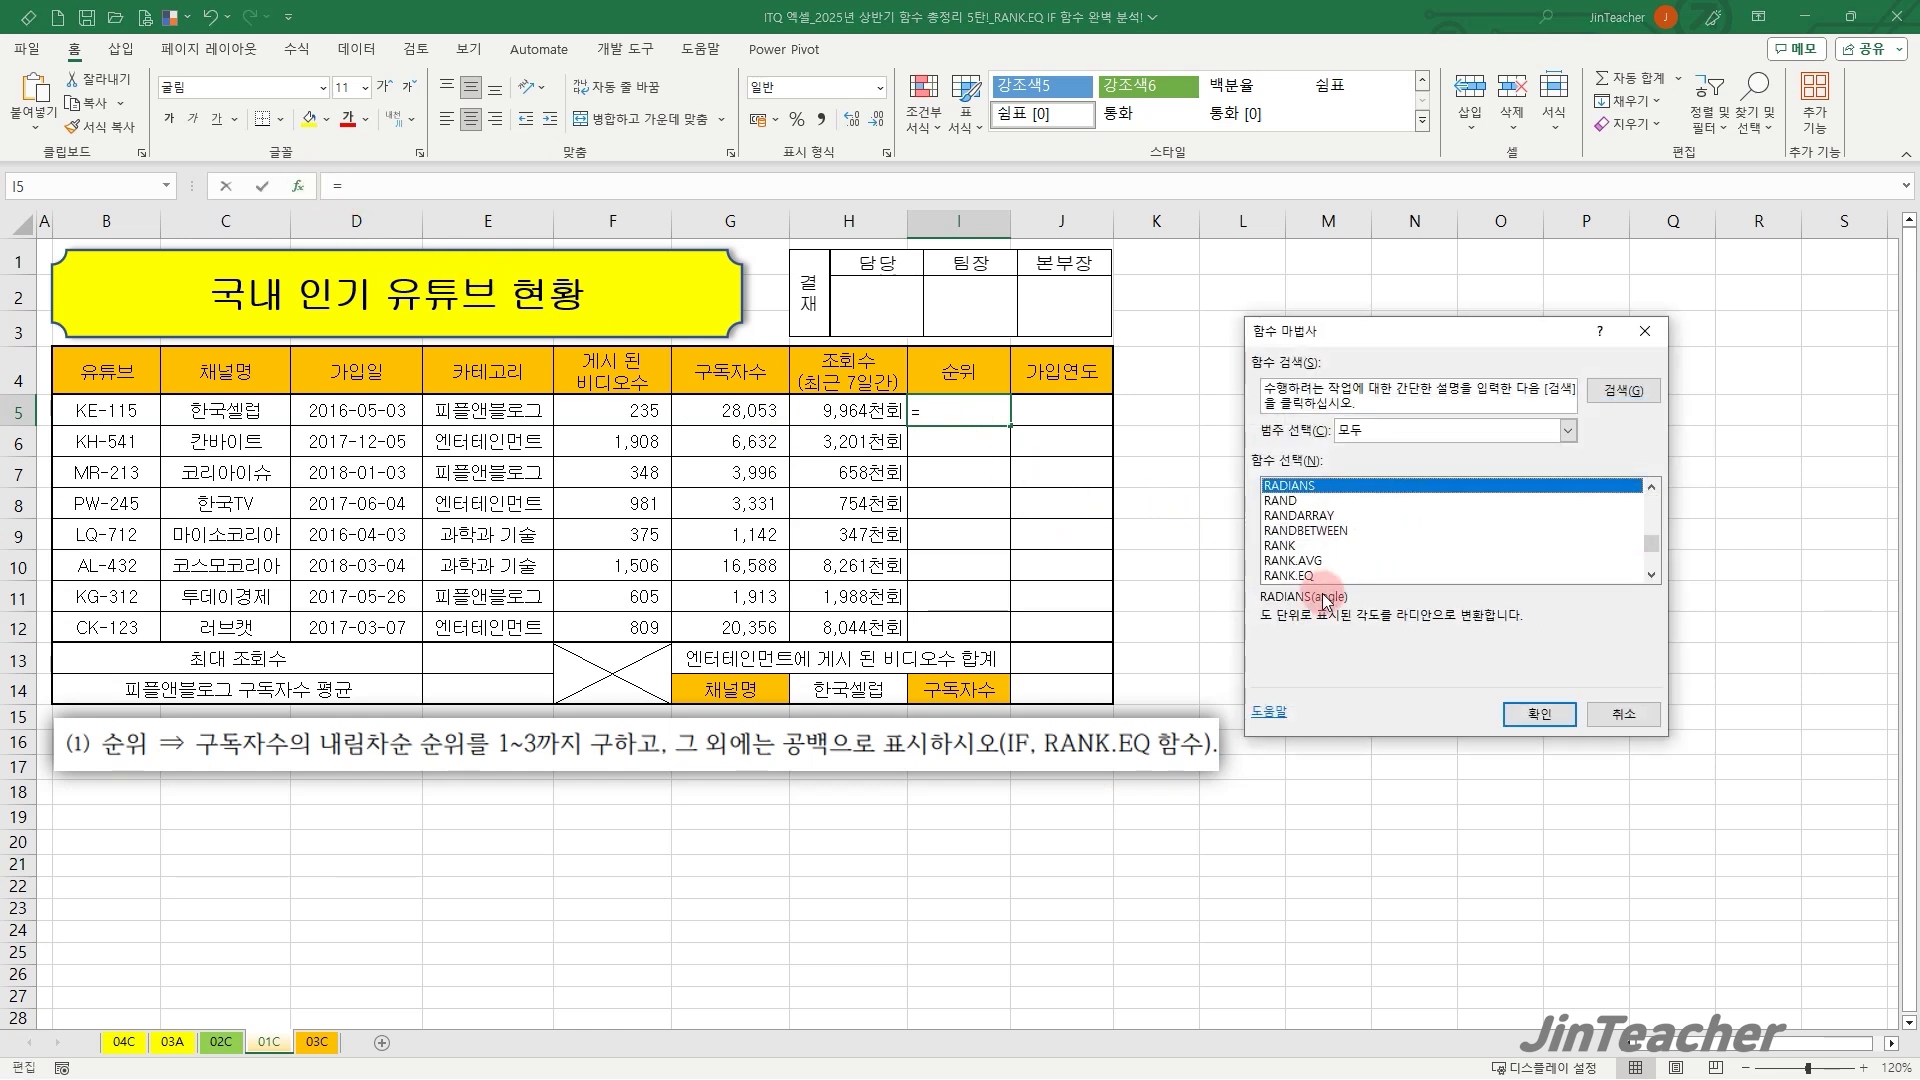
click(1324, 575)
click(1514, 698)
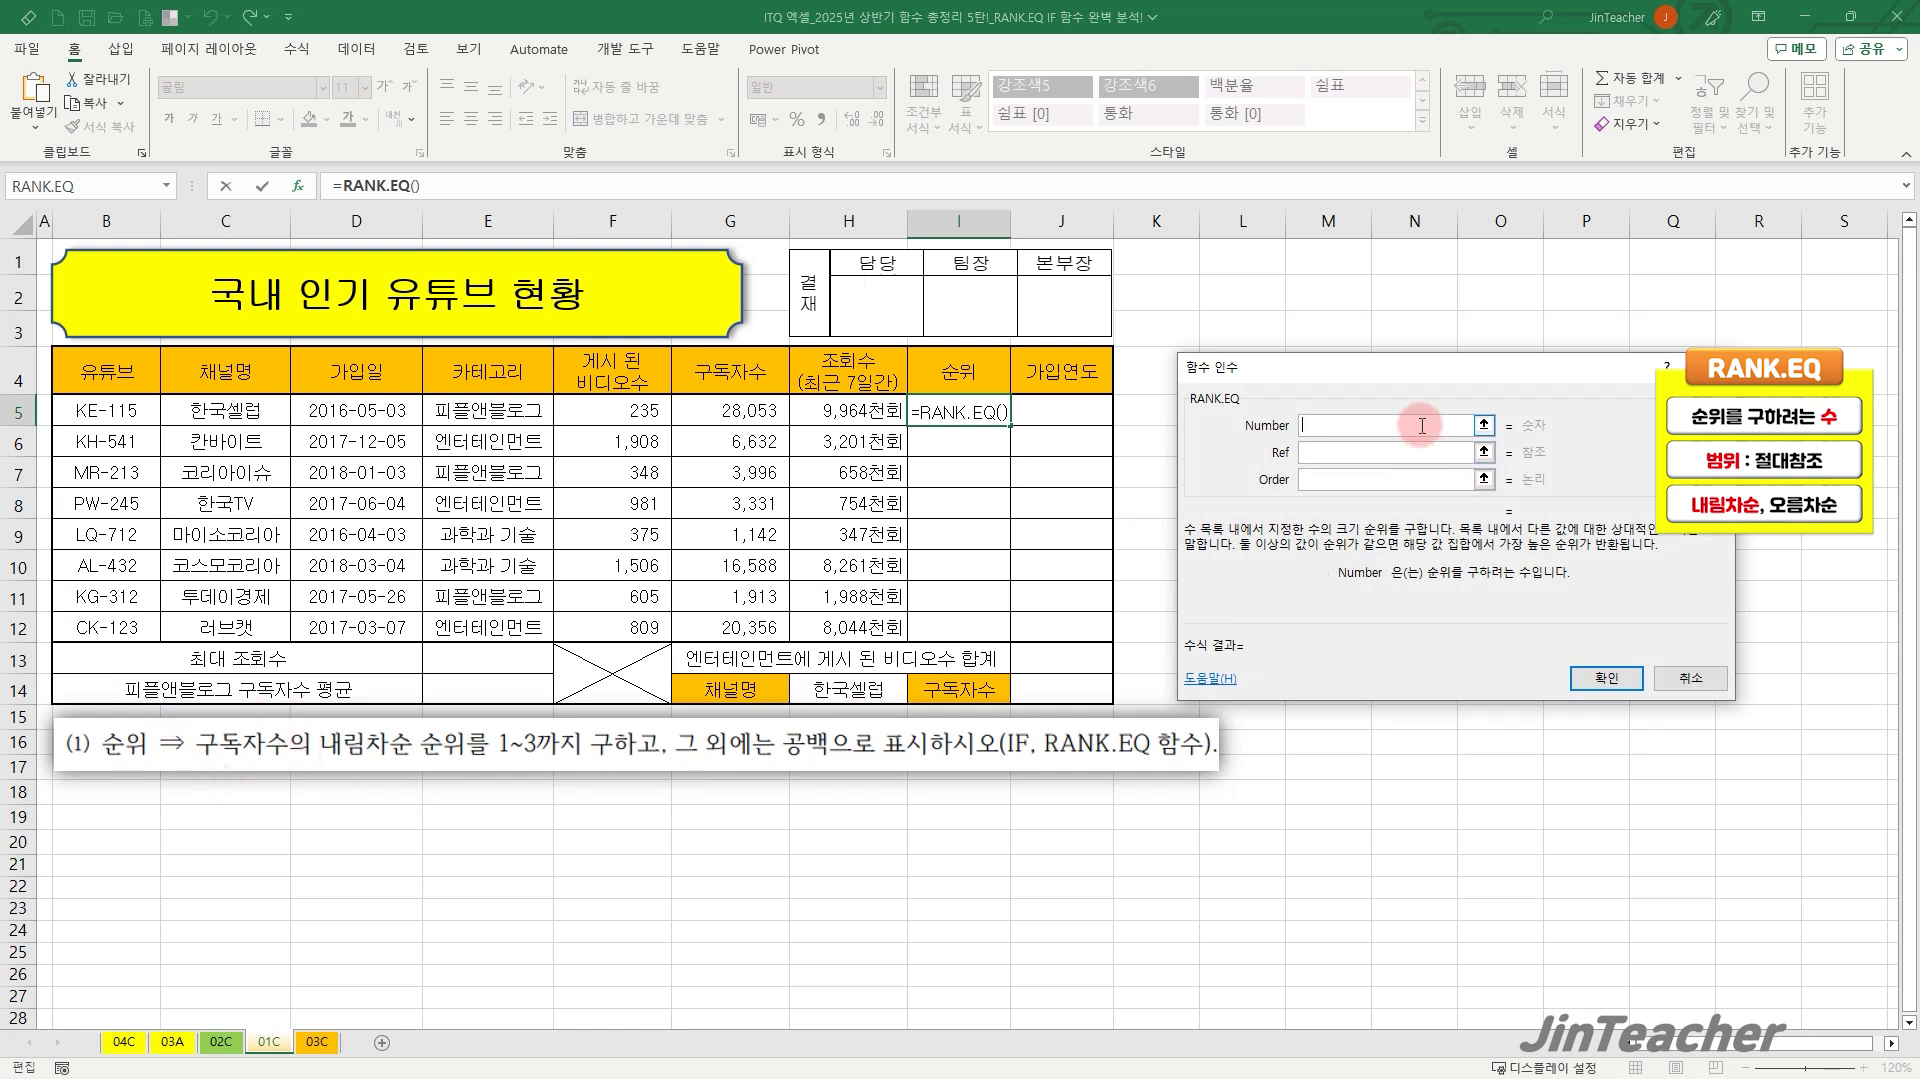
click(732, 410)
Complete the RANK.EQ function in I5 with the absolute Ref range $G$5:$G$12, leaving Order blank for descending.
click(1319, 452)
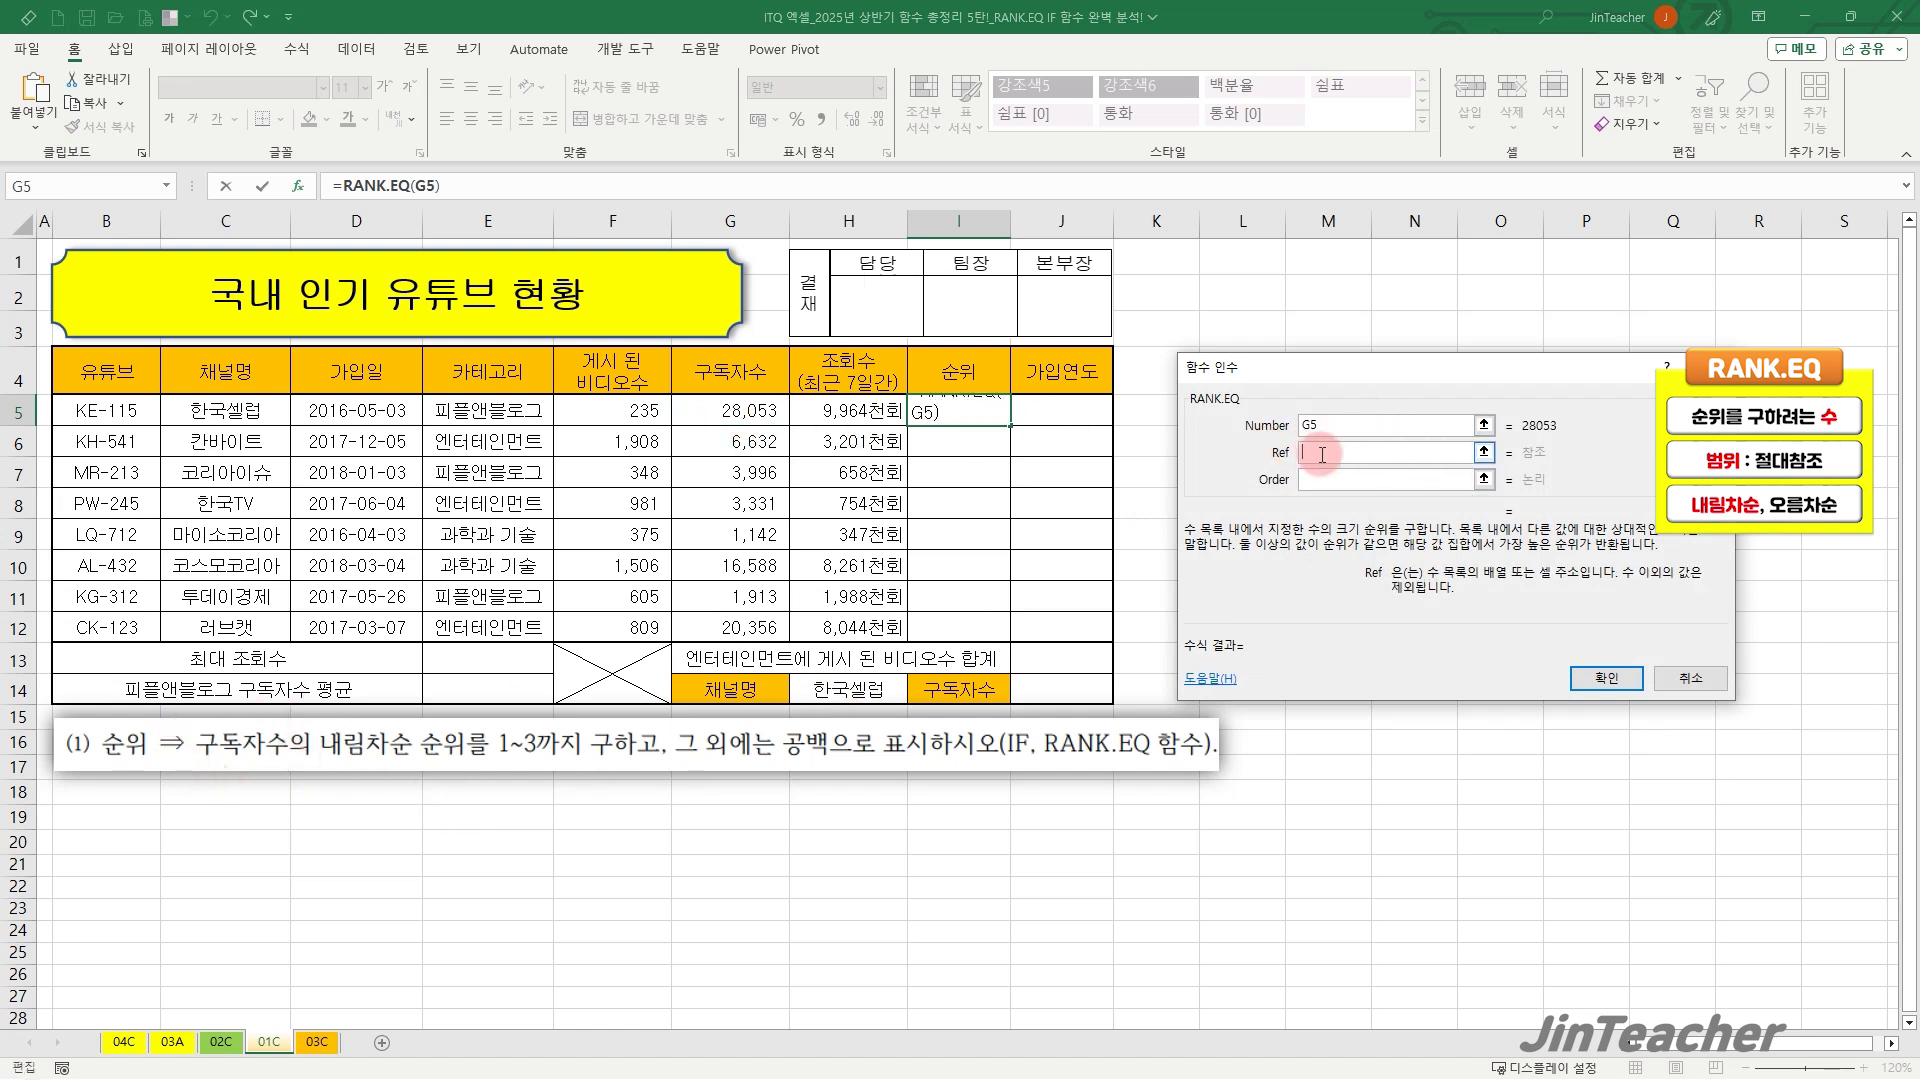
drag(725, 405, 727, 629)
key(F4)
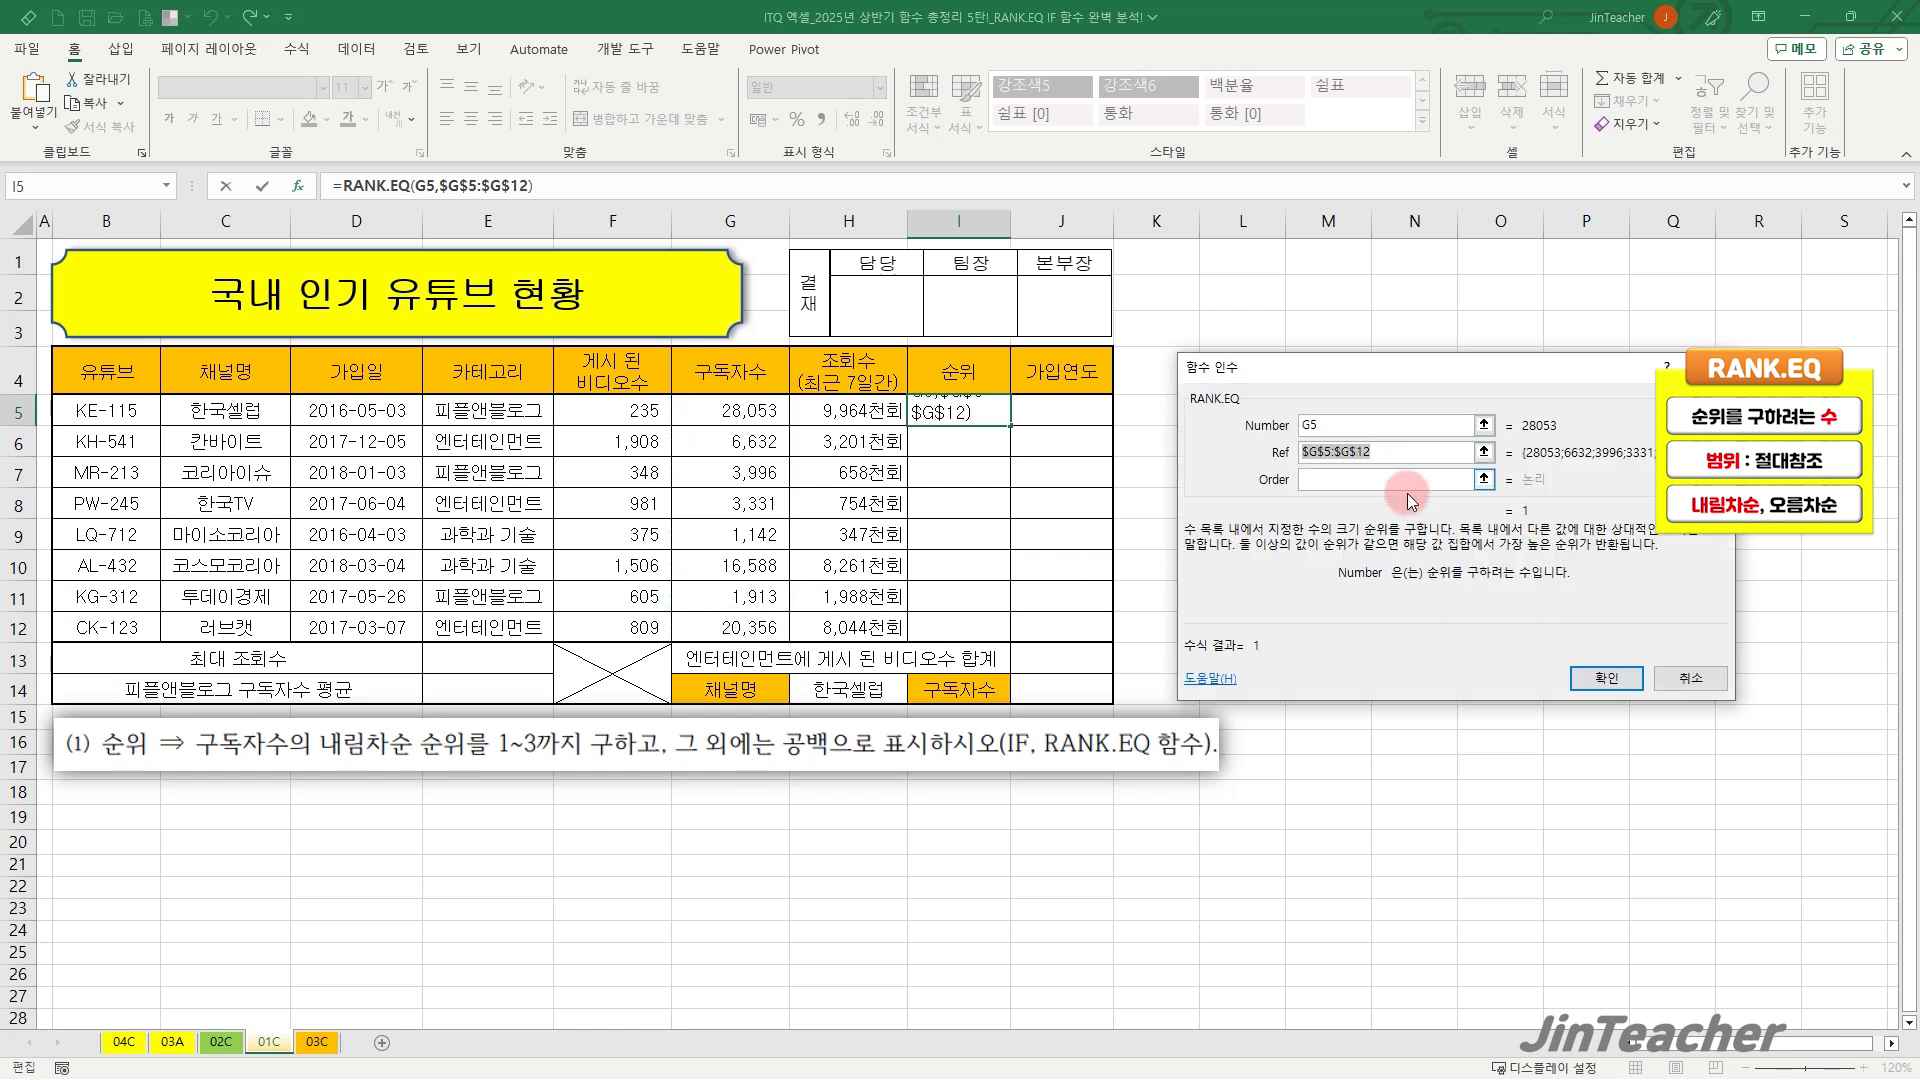
click(1403, 481)
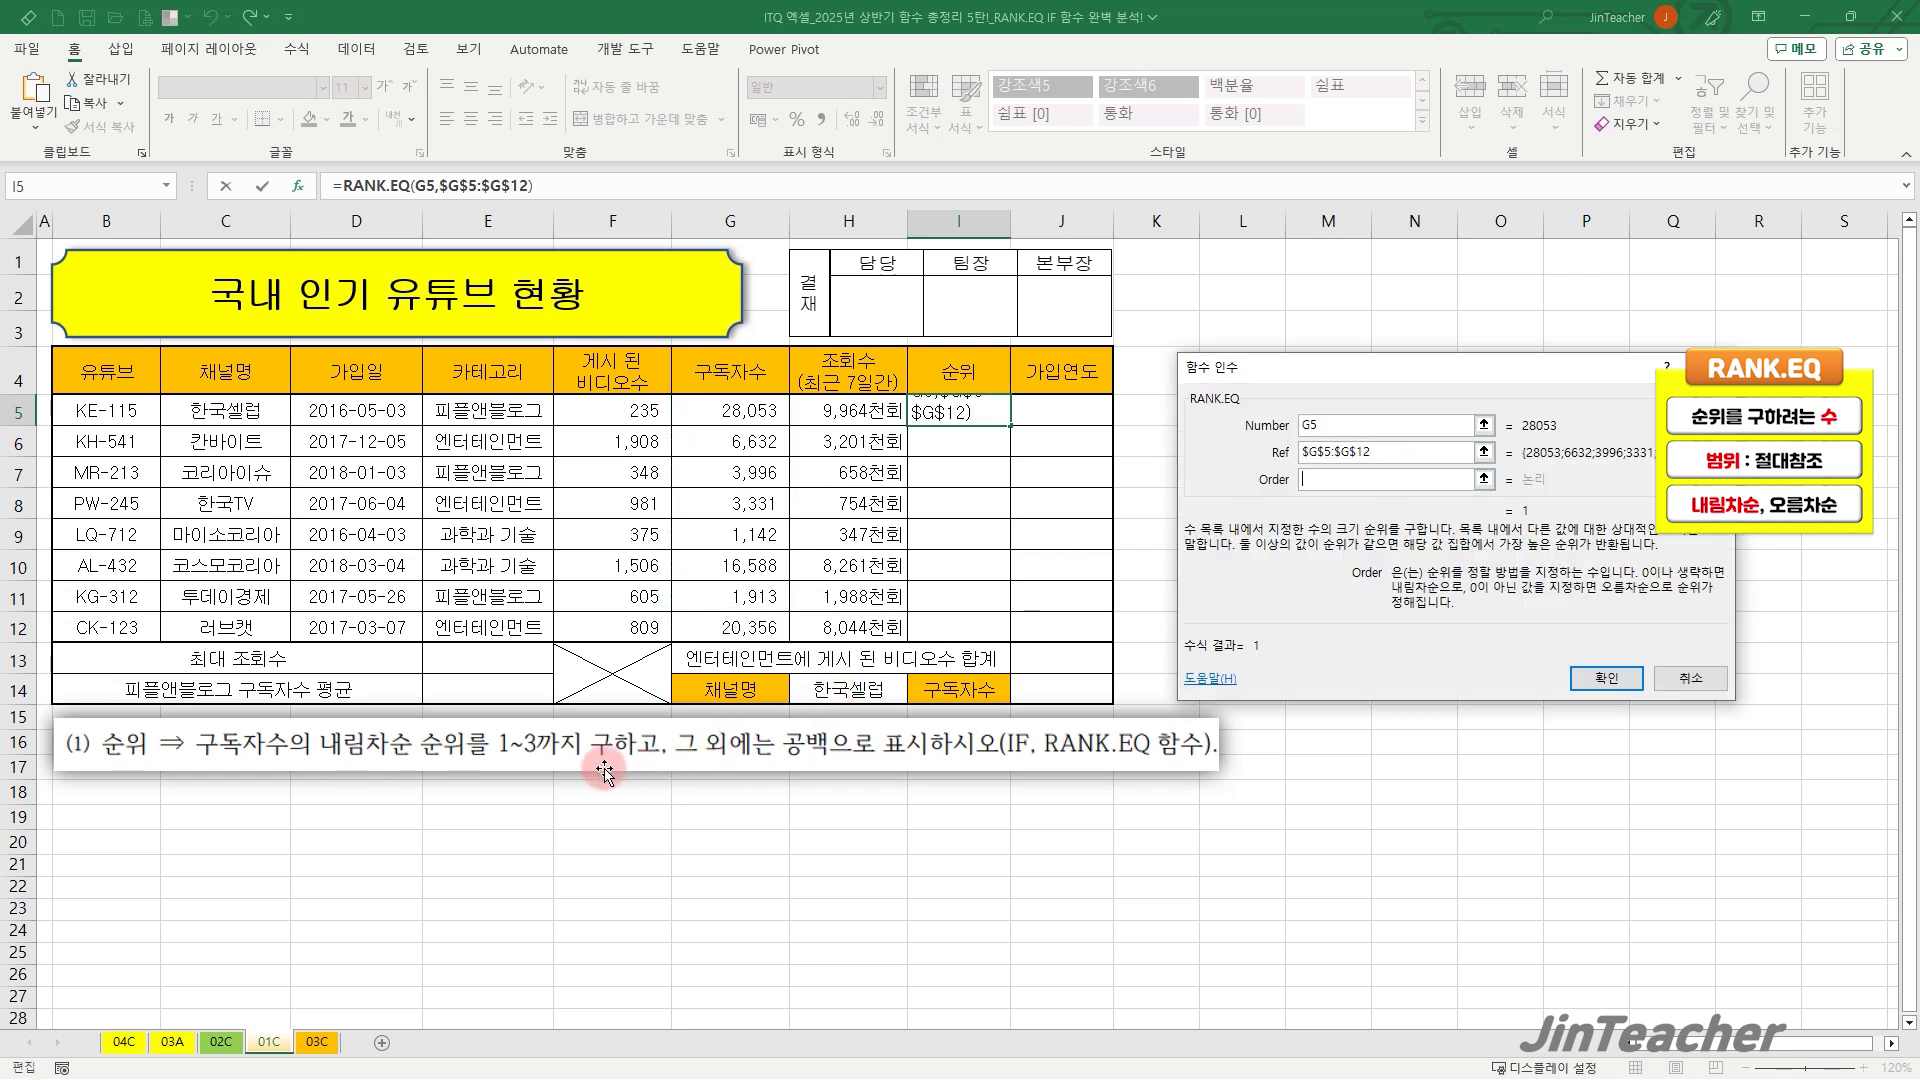
click(1606, 678)
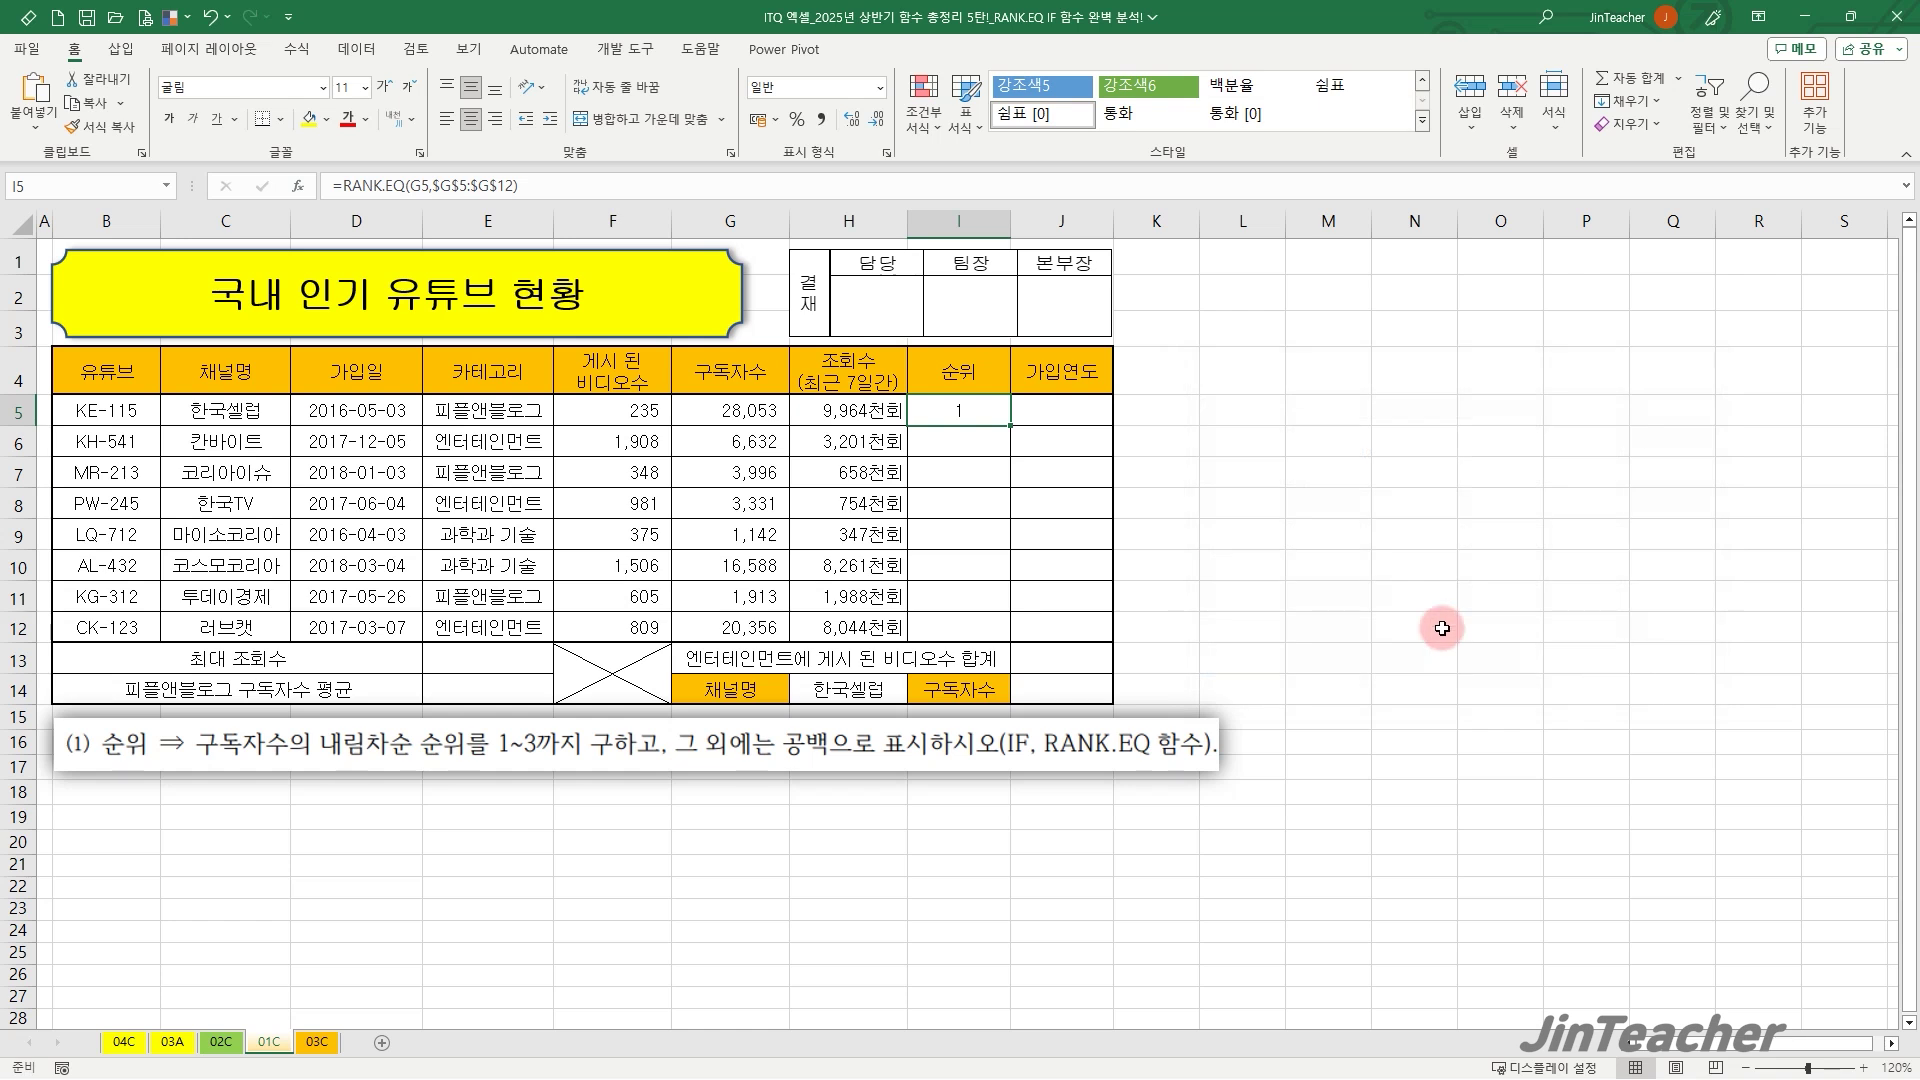
Cut the RANK.EQ expression out of the formula in I5, leaving the equals sign, and insert an IF function there.
click(357, 185)
key(ctrl+a)
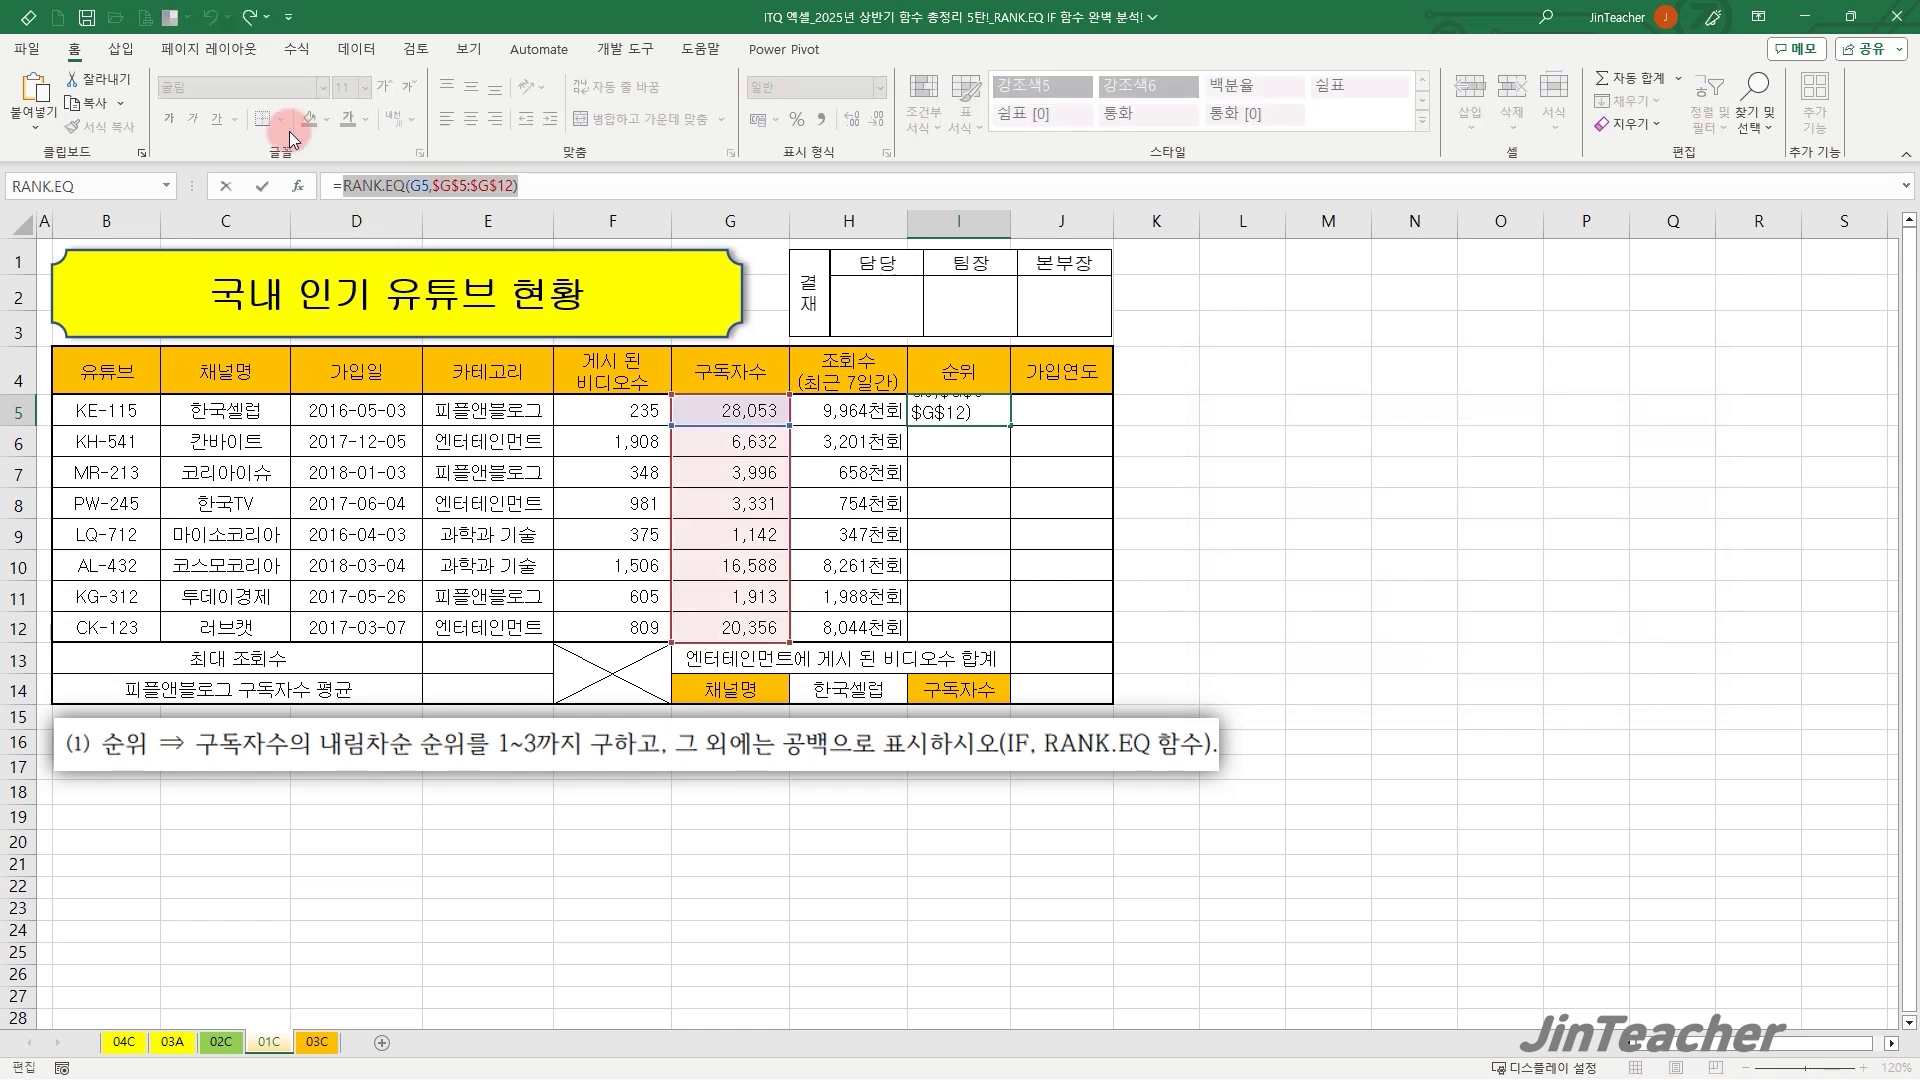
text(=)
click(297, 186)
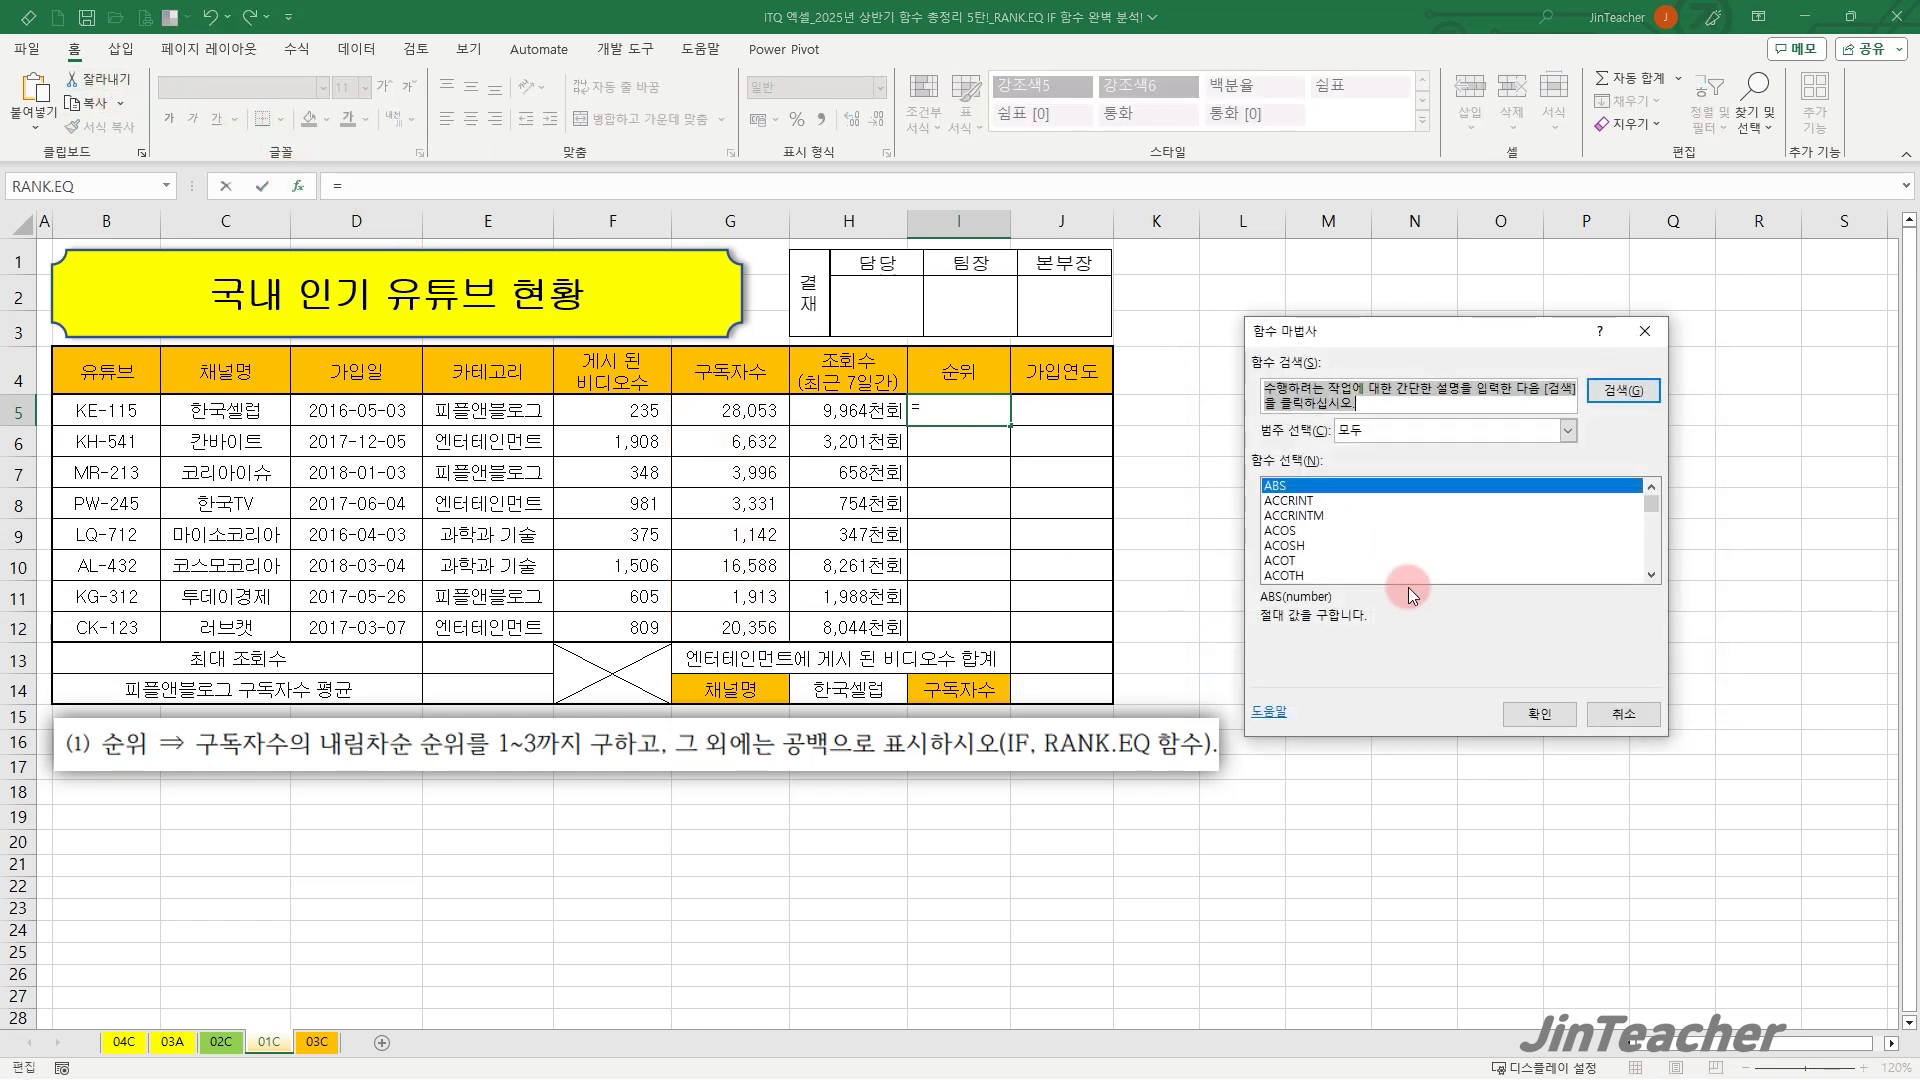
click(1404, 551)
key(i)
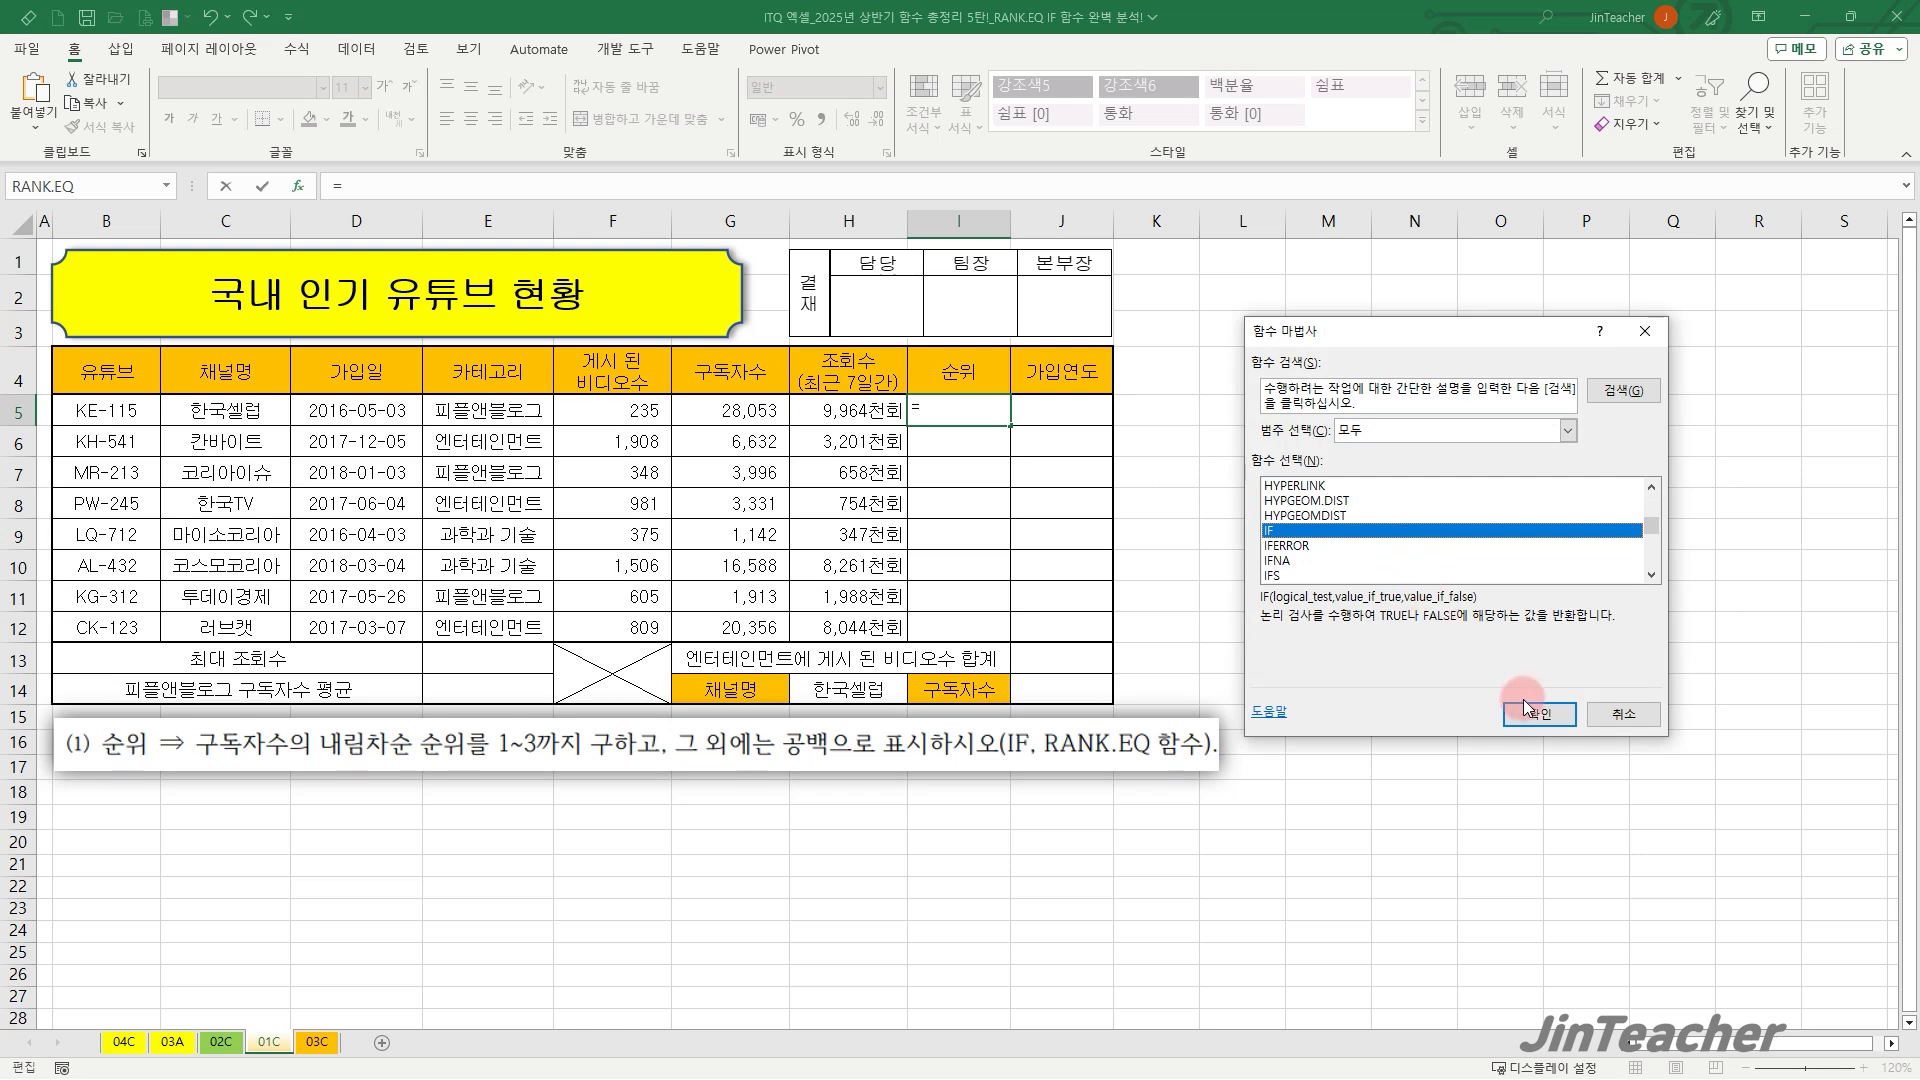
click(1548, 713)
Complete the IF function in I5 with logical test RANK.EQ(G5,$G$5:$G$12)<=3, the same RANK.EQ expression if true, and "" if false.
text(RANK.EQ(G5,$G$5:$G$12)<=3)
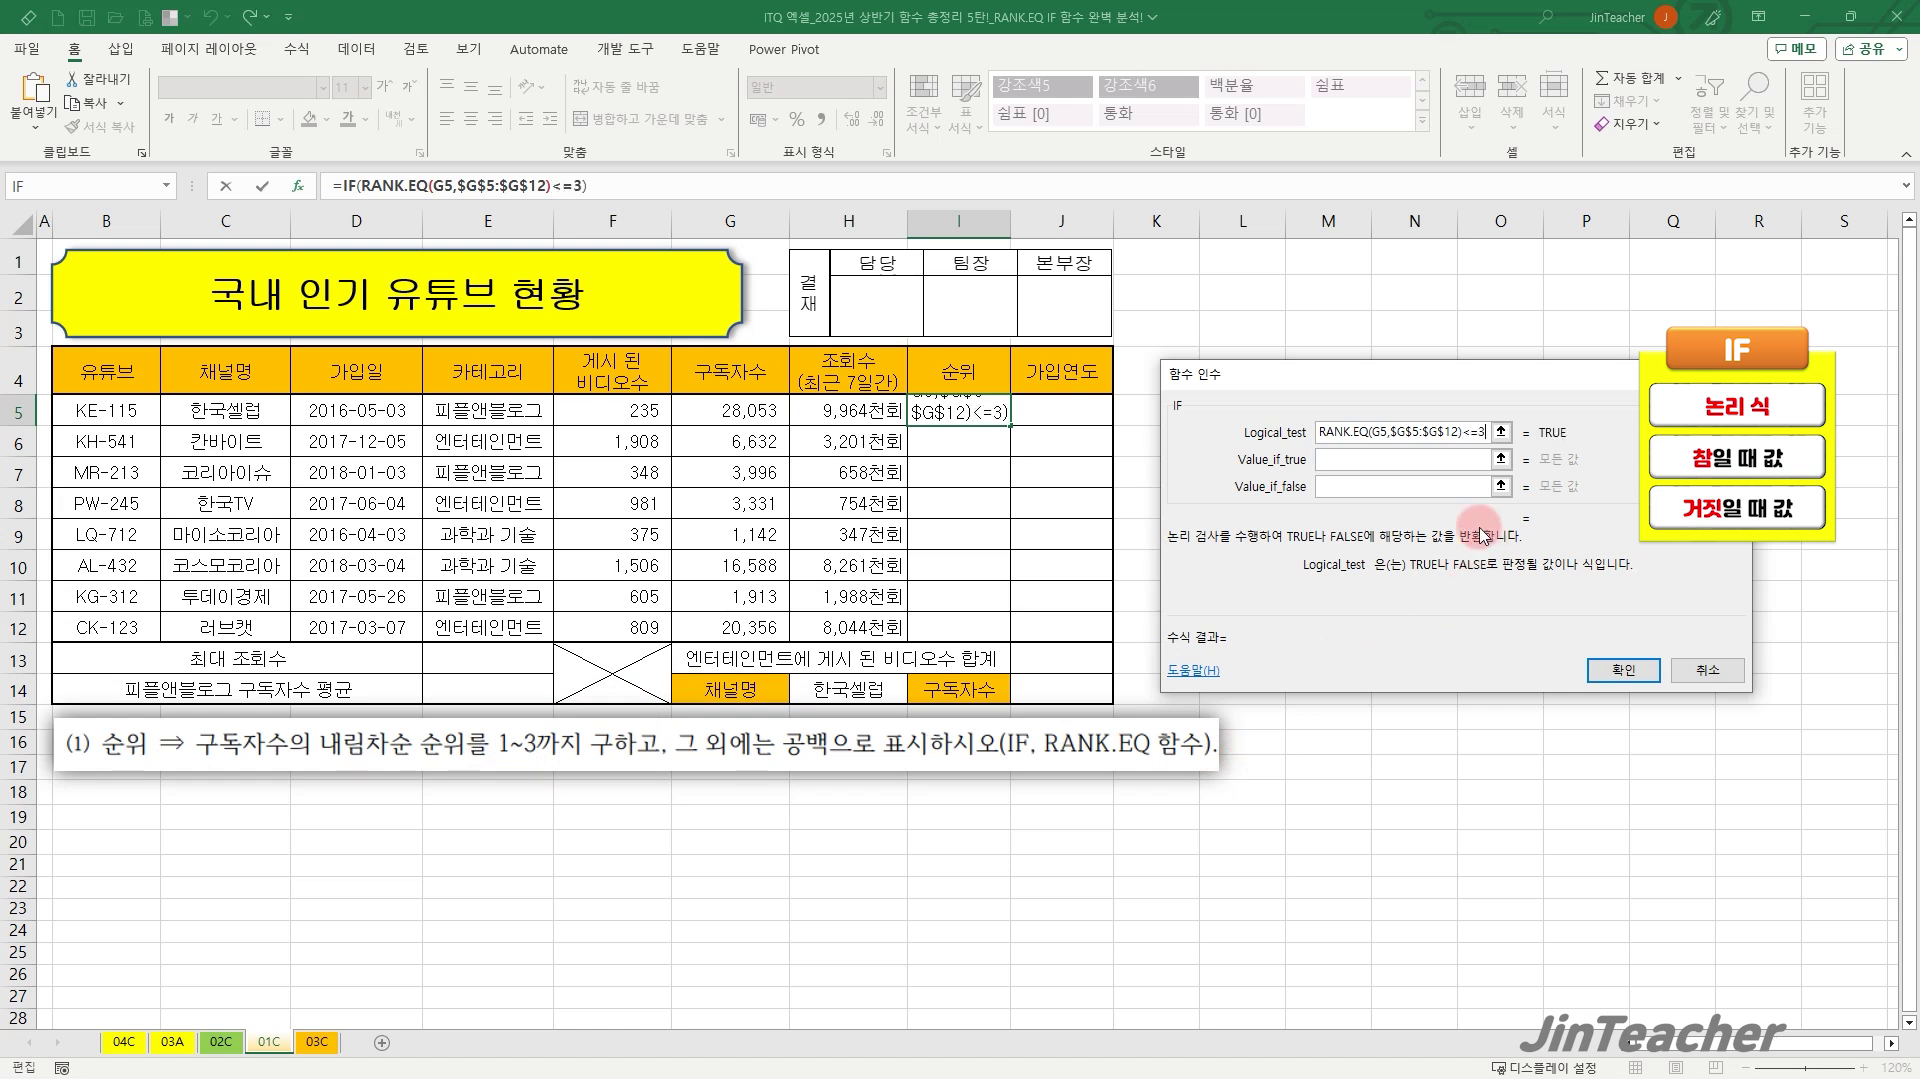
click(1396, 460)
right_click(1393, 462)
click(1437, 522)
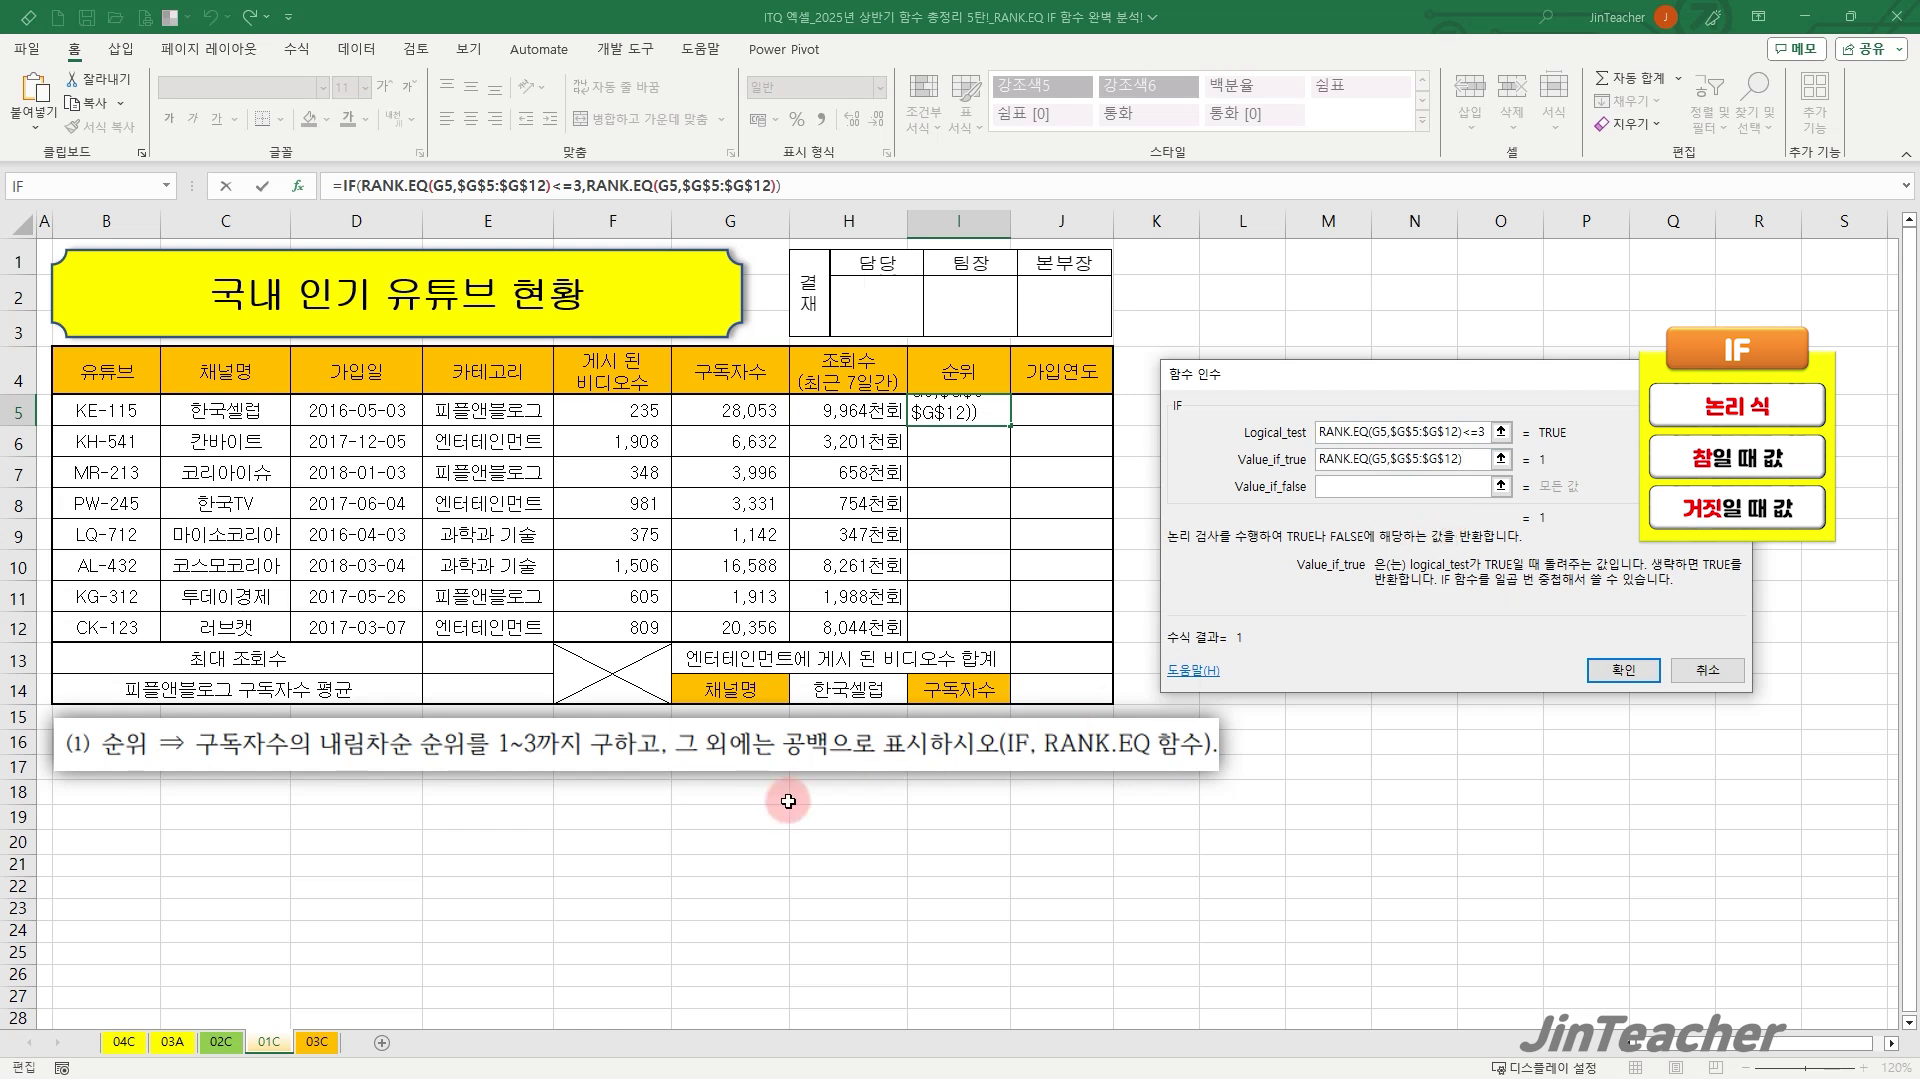
click(1350, 485)
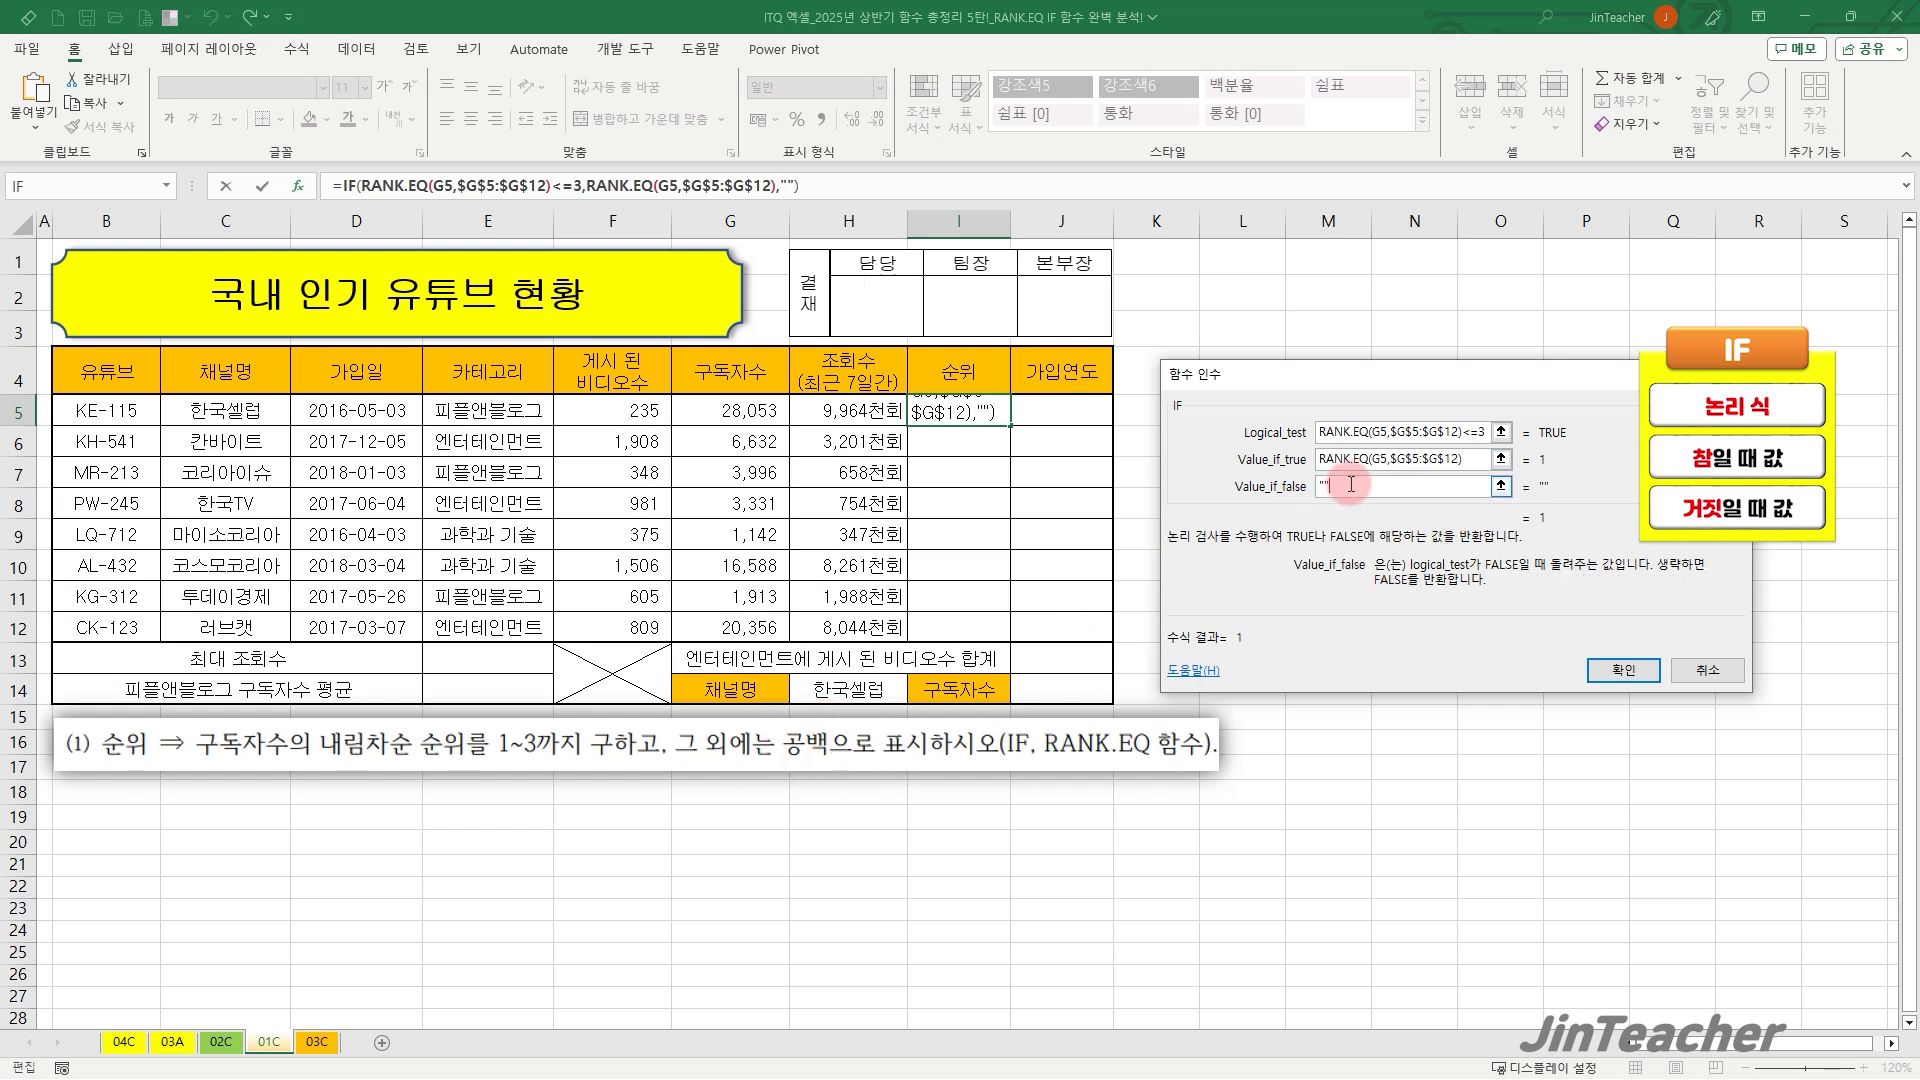
click(1621, 669)
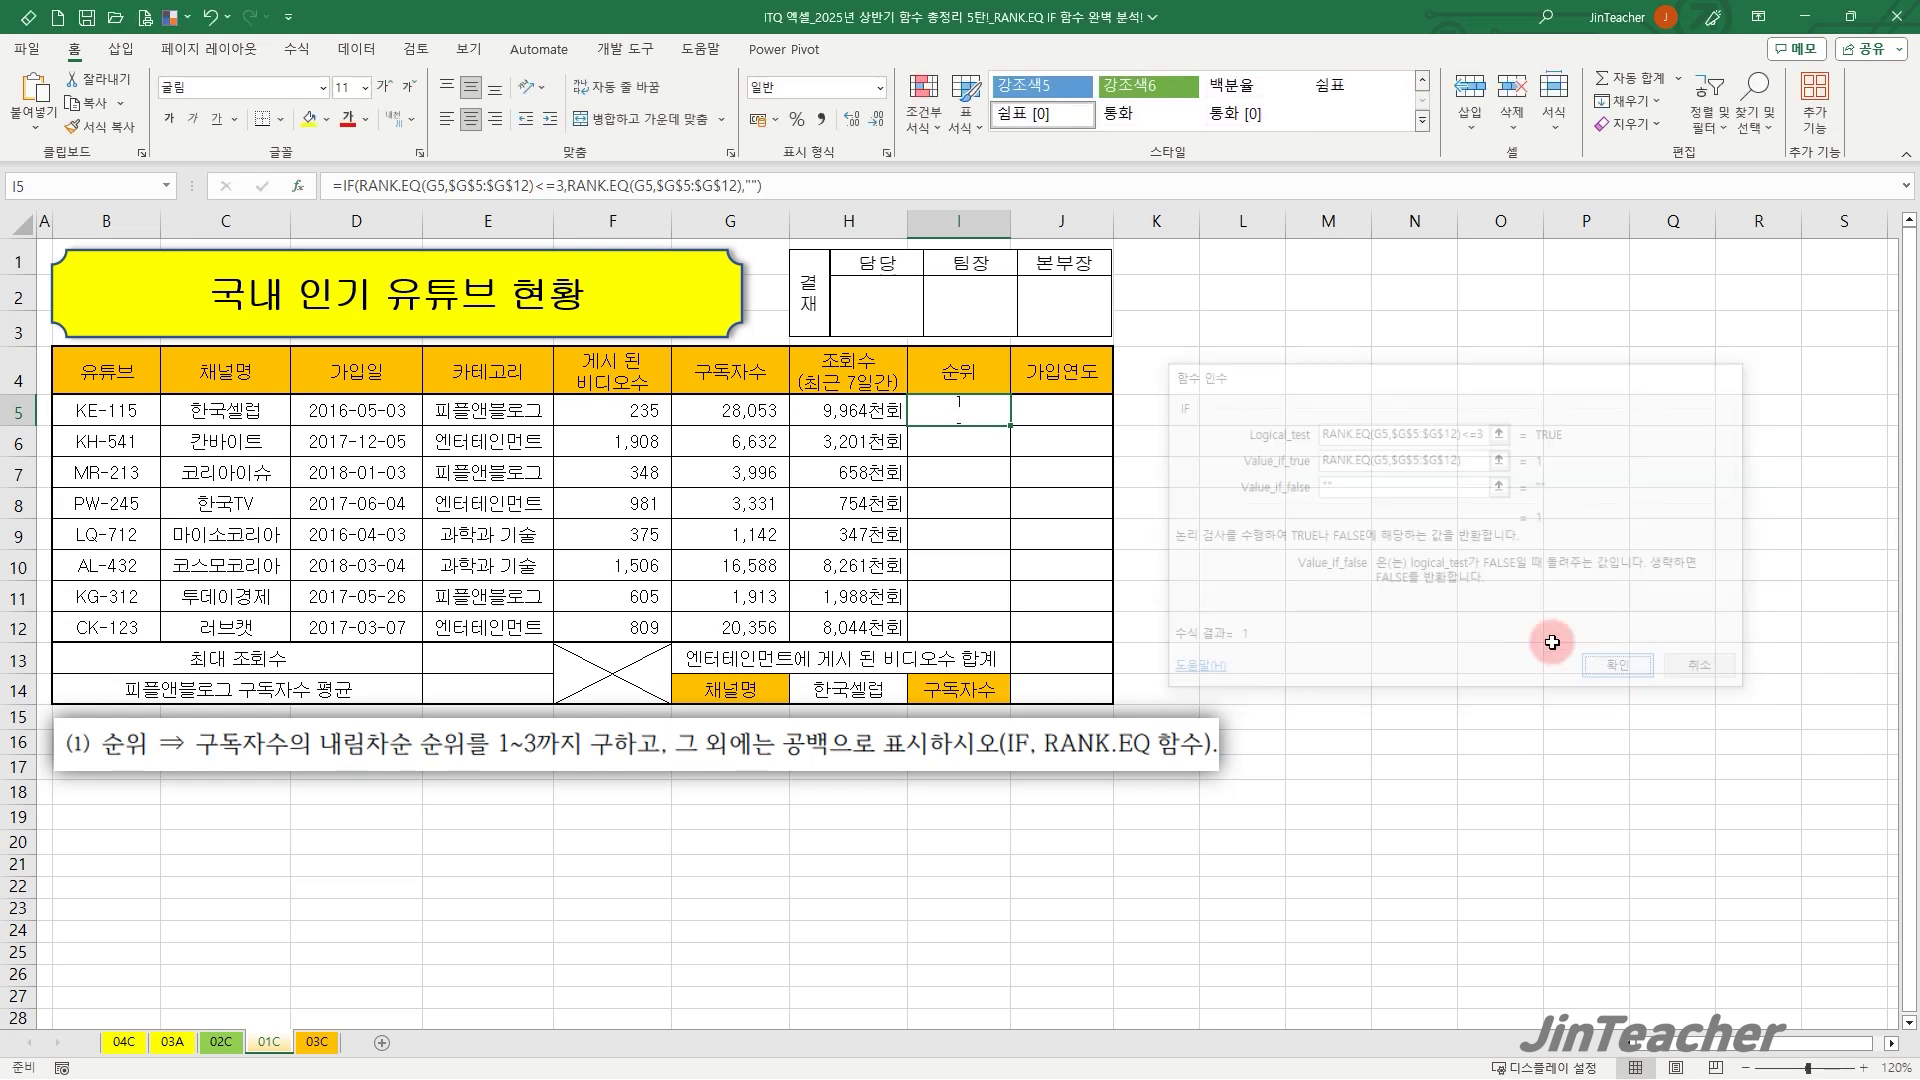
Fill the subscriber rank formula from I5 through I12 without formatting and check the filled cells.
drag(1012, 428, 992, 641)
click(1028, 654)
click(1088, 724)
click(989, 415)
click(976, 562)
click(980, 640)
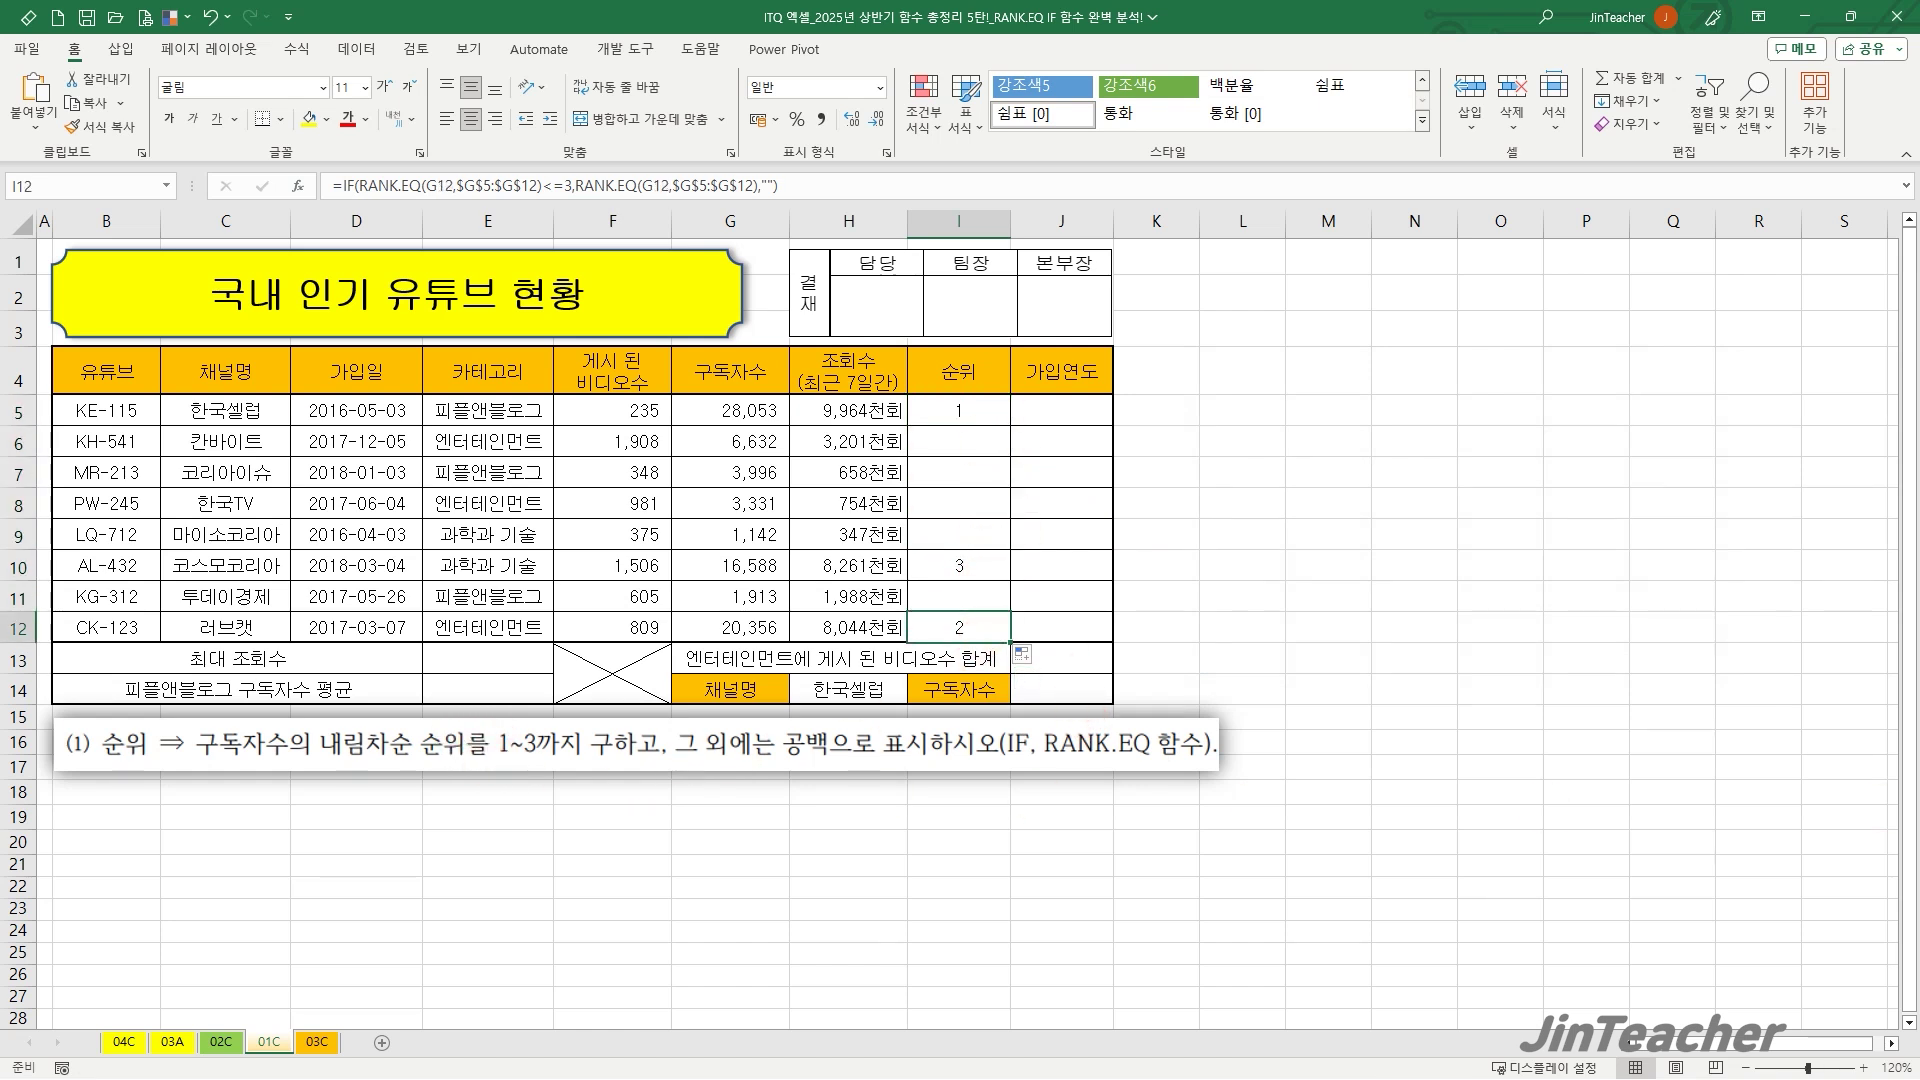
On sheet 03C, review the reservation headcounts in H5:H12 and insert a RANK.EQ function in J5.
click(318, 1041)
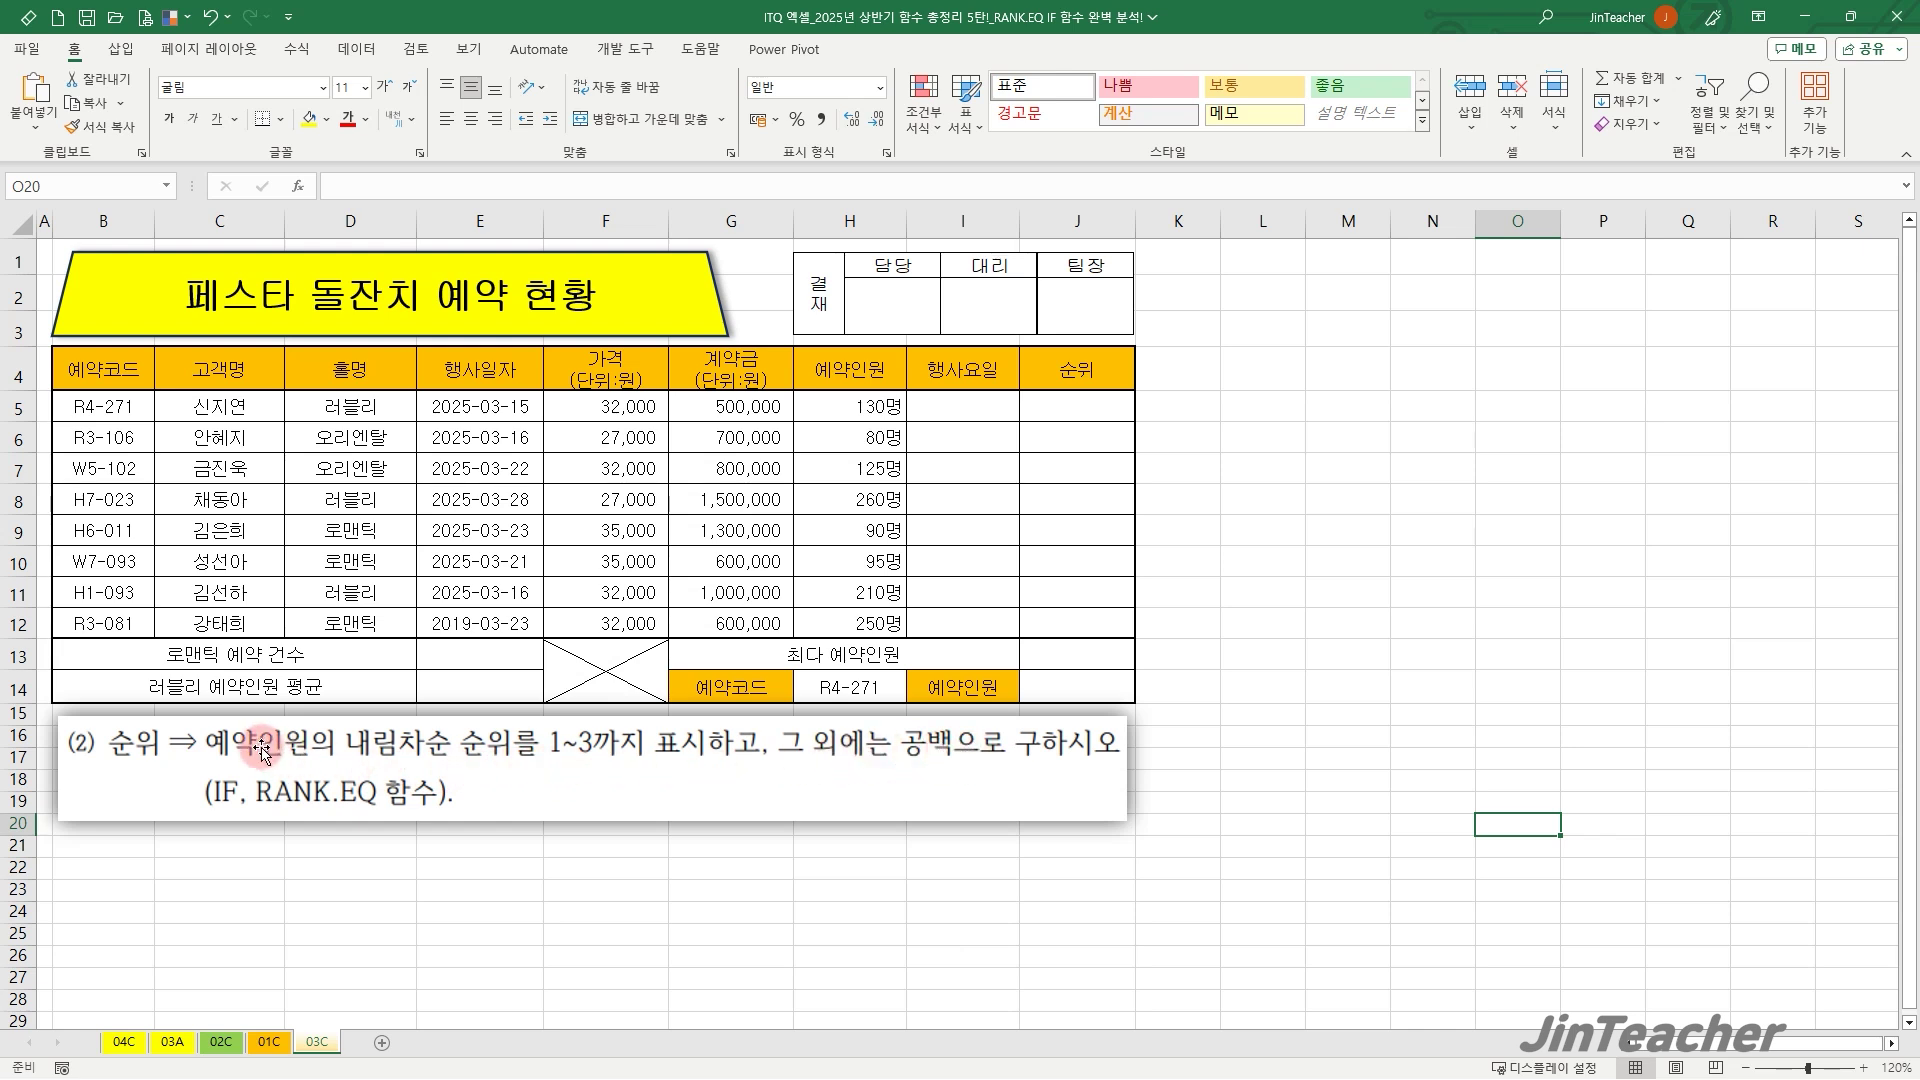
drag(850, 405, 850, 620)
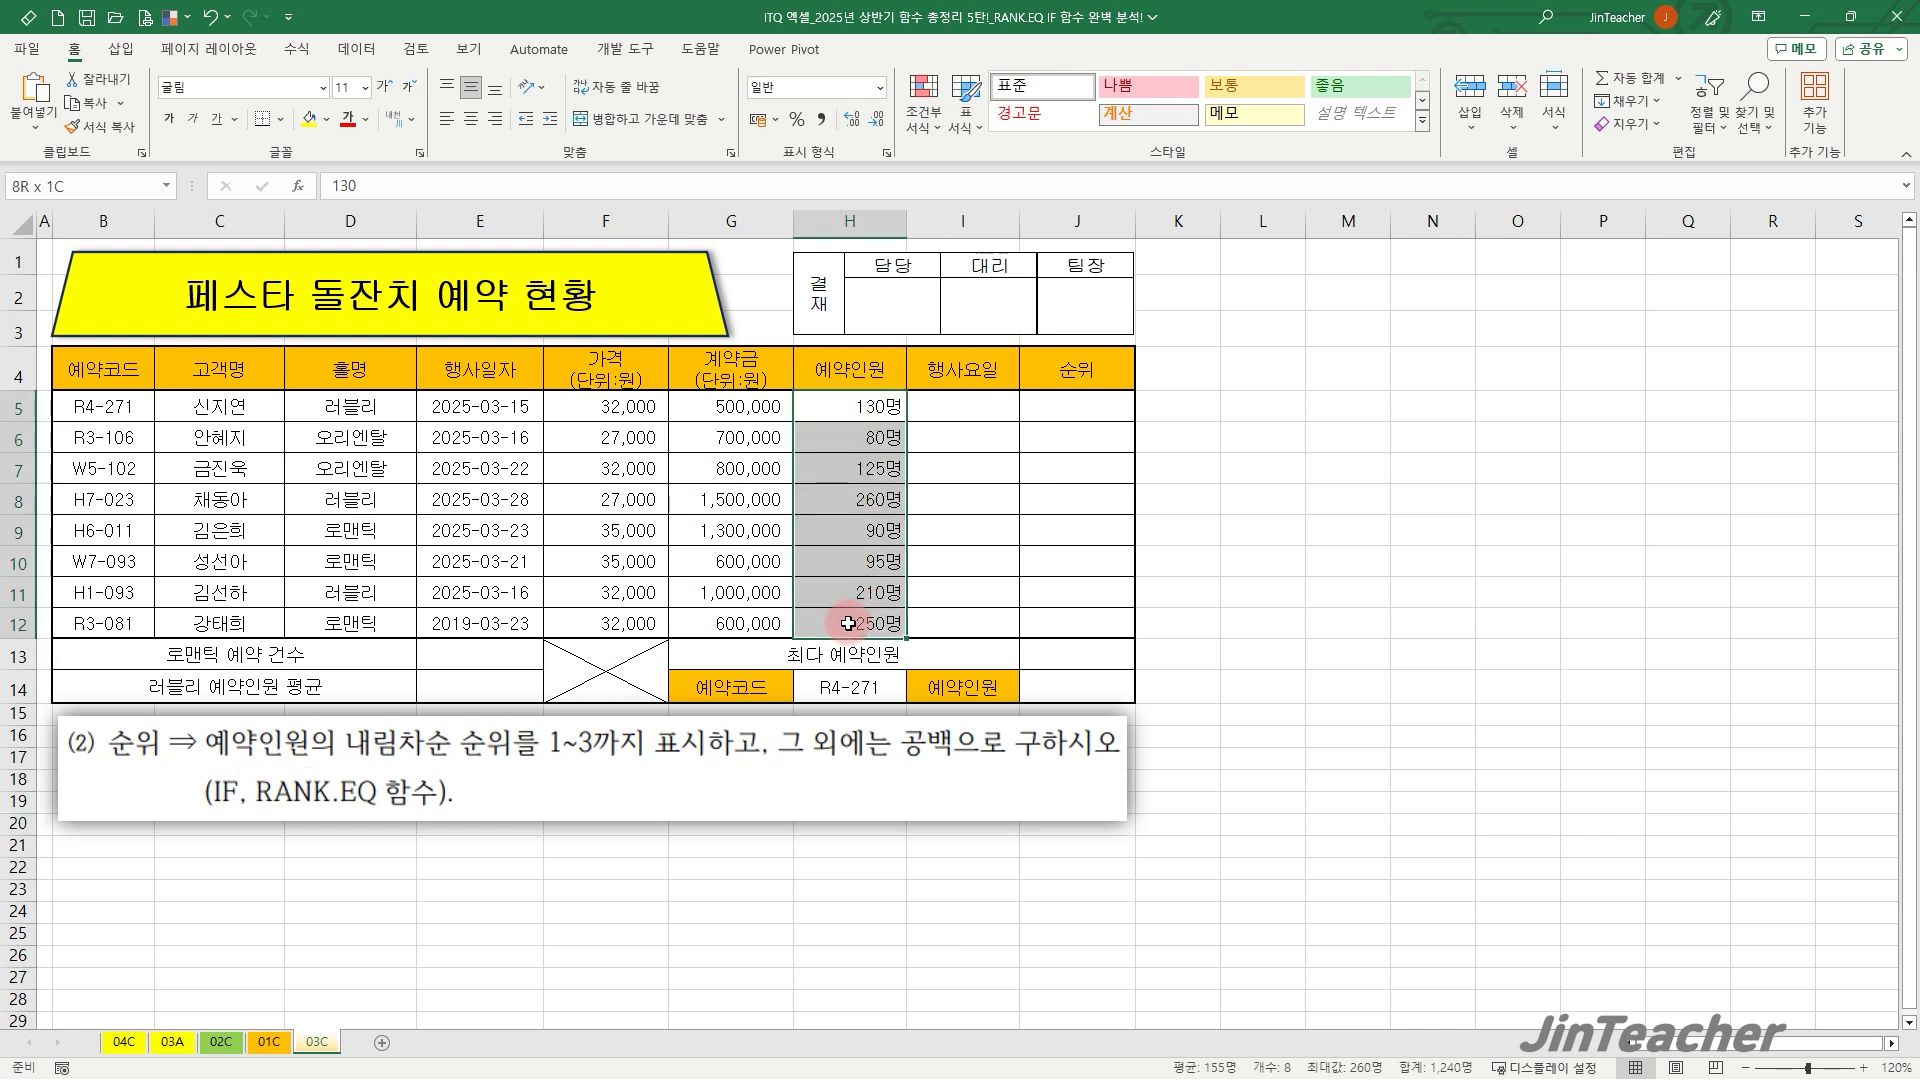
click(1067, 405)
click(297, 186)
click(1288, 555)
key(r)
scroll(1310, 555, down, 3)
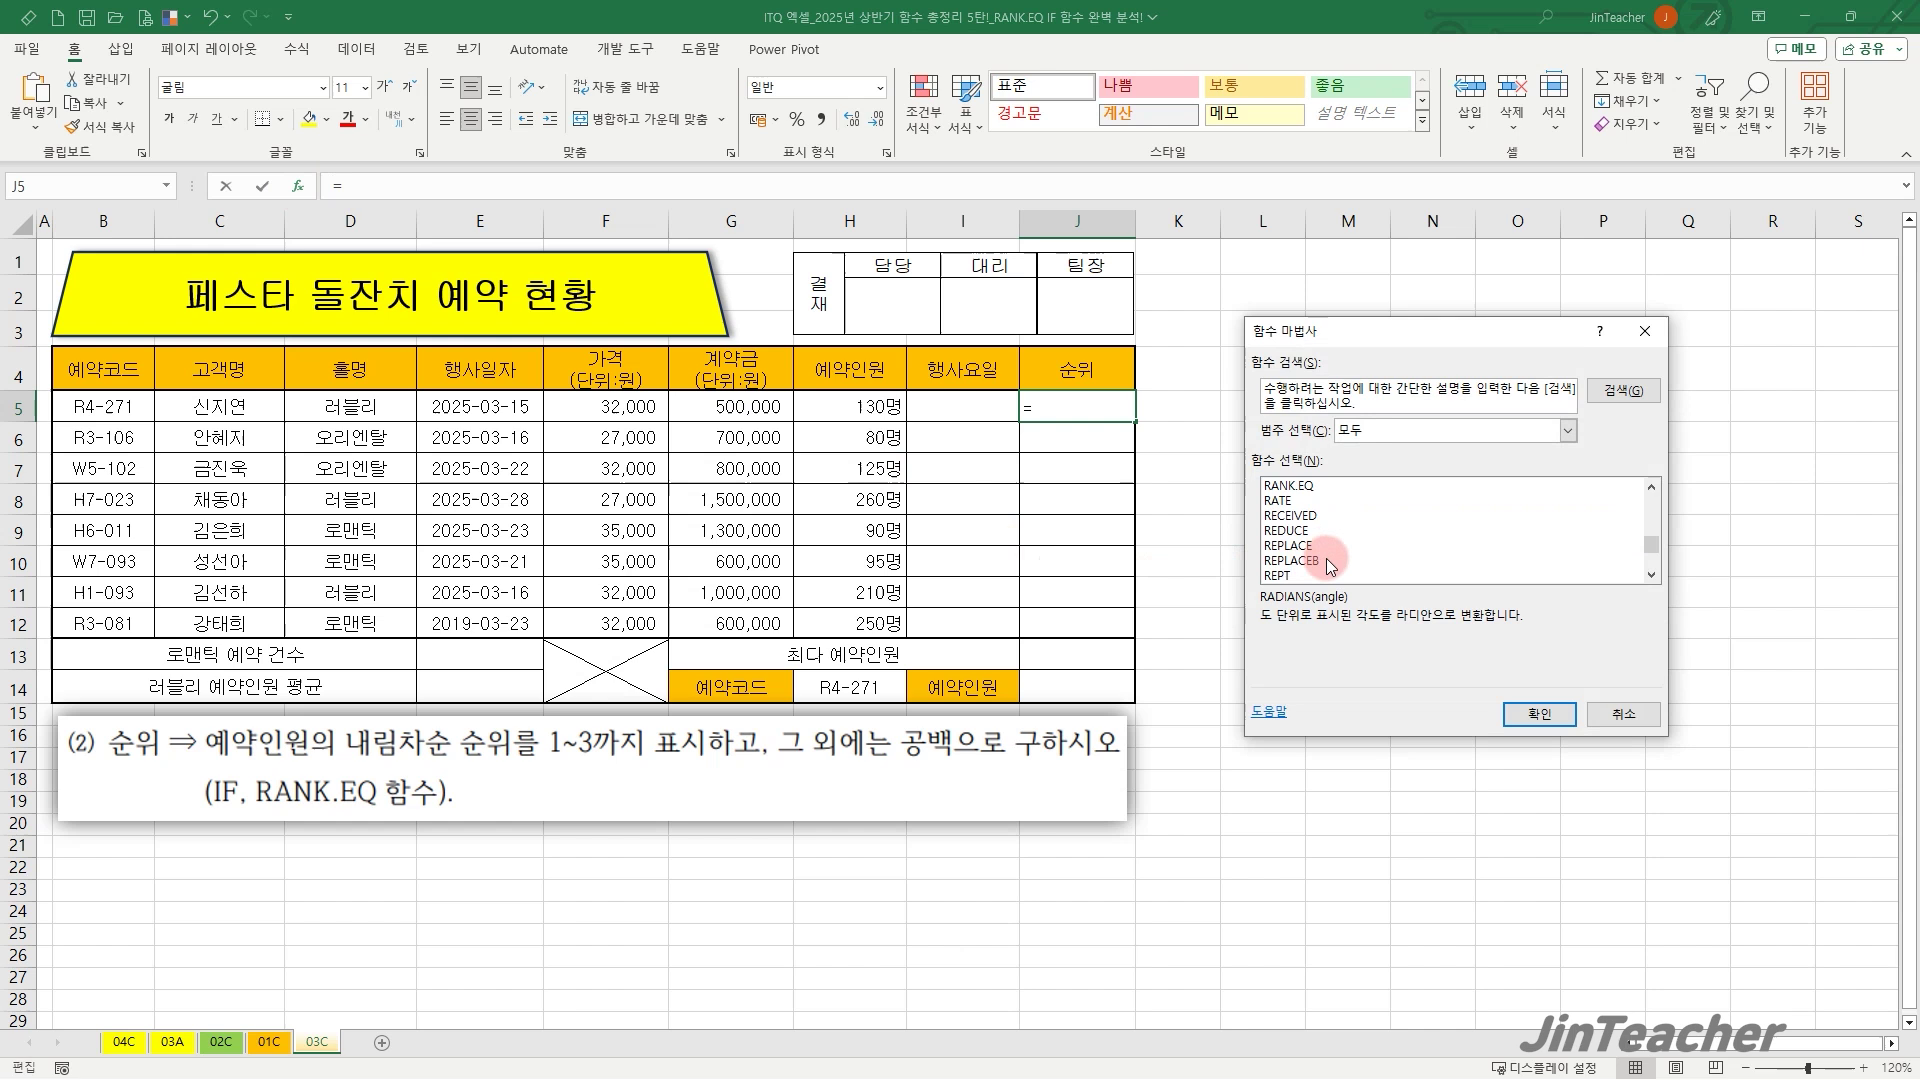
click(1341, 488)
click(1538, 712)
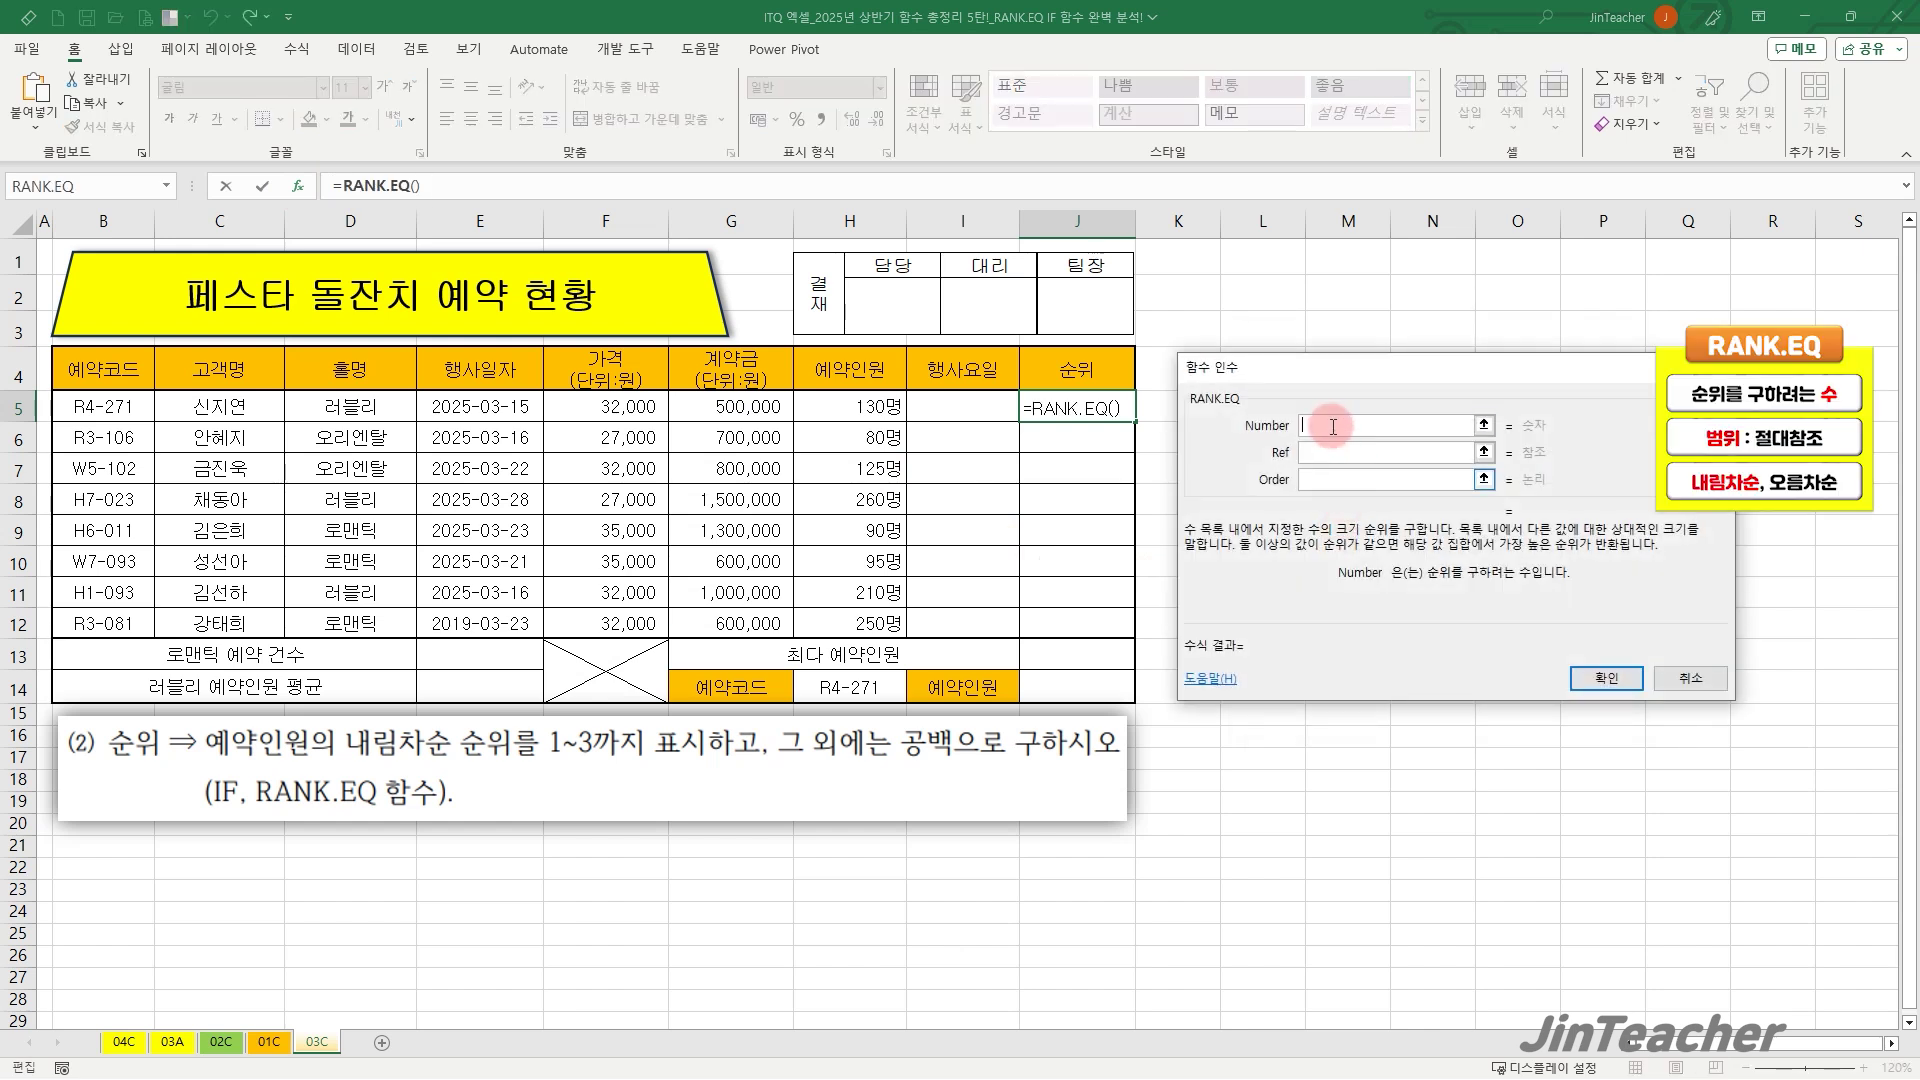
Complete the RANK.EQ function in J5 with Number H5, the absolute Ref range $H$5:$H$12 and Order 0 for descending.
click(879, 407)
click(1385, 452)
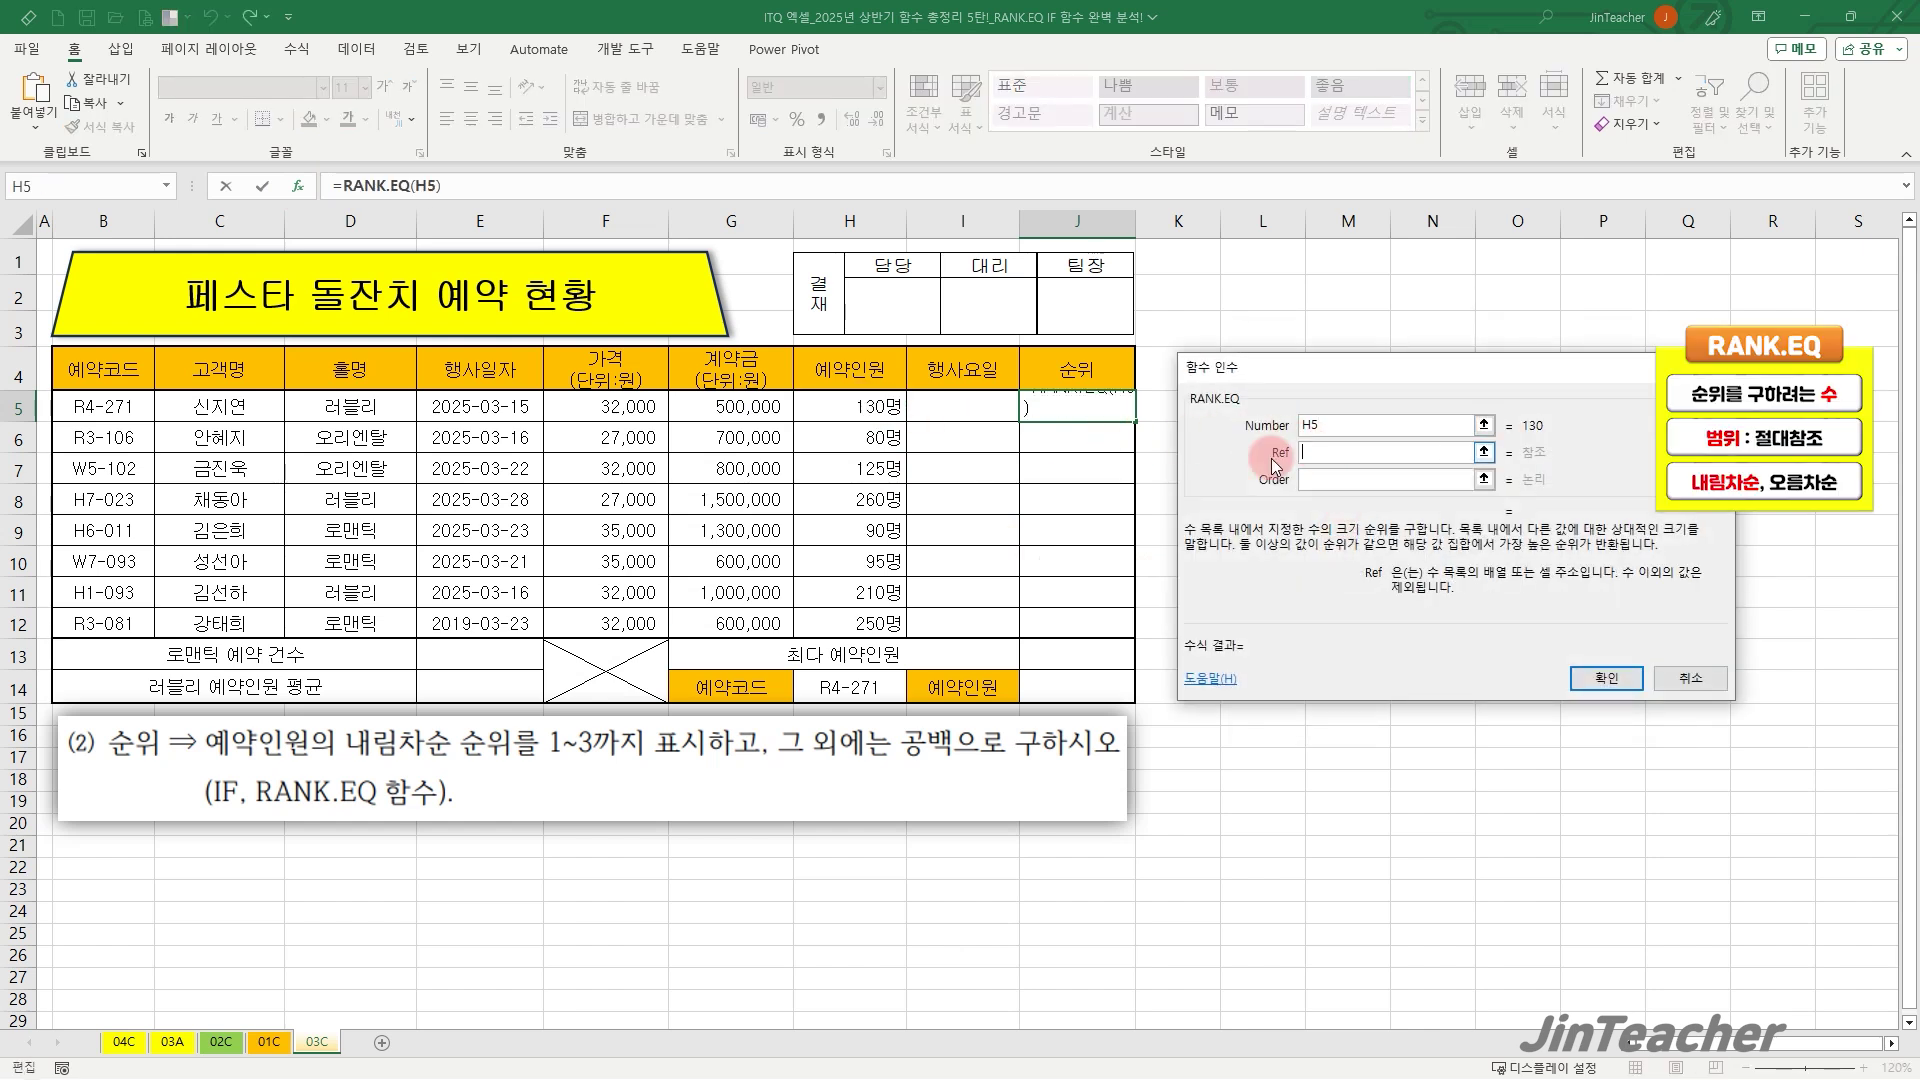
drag(886, 408, 878, 622)
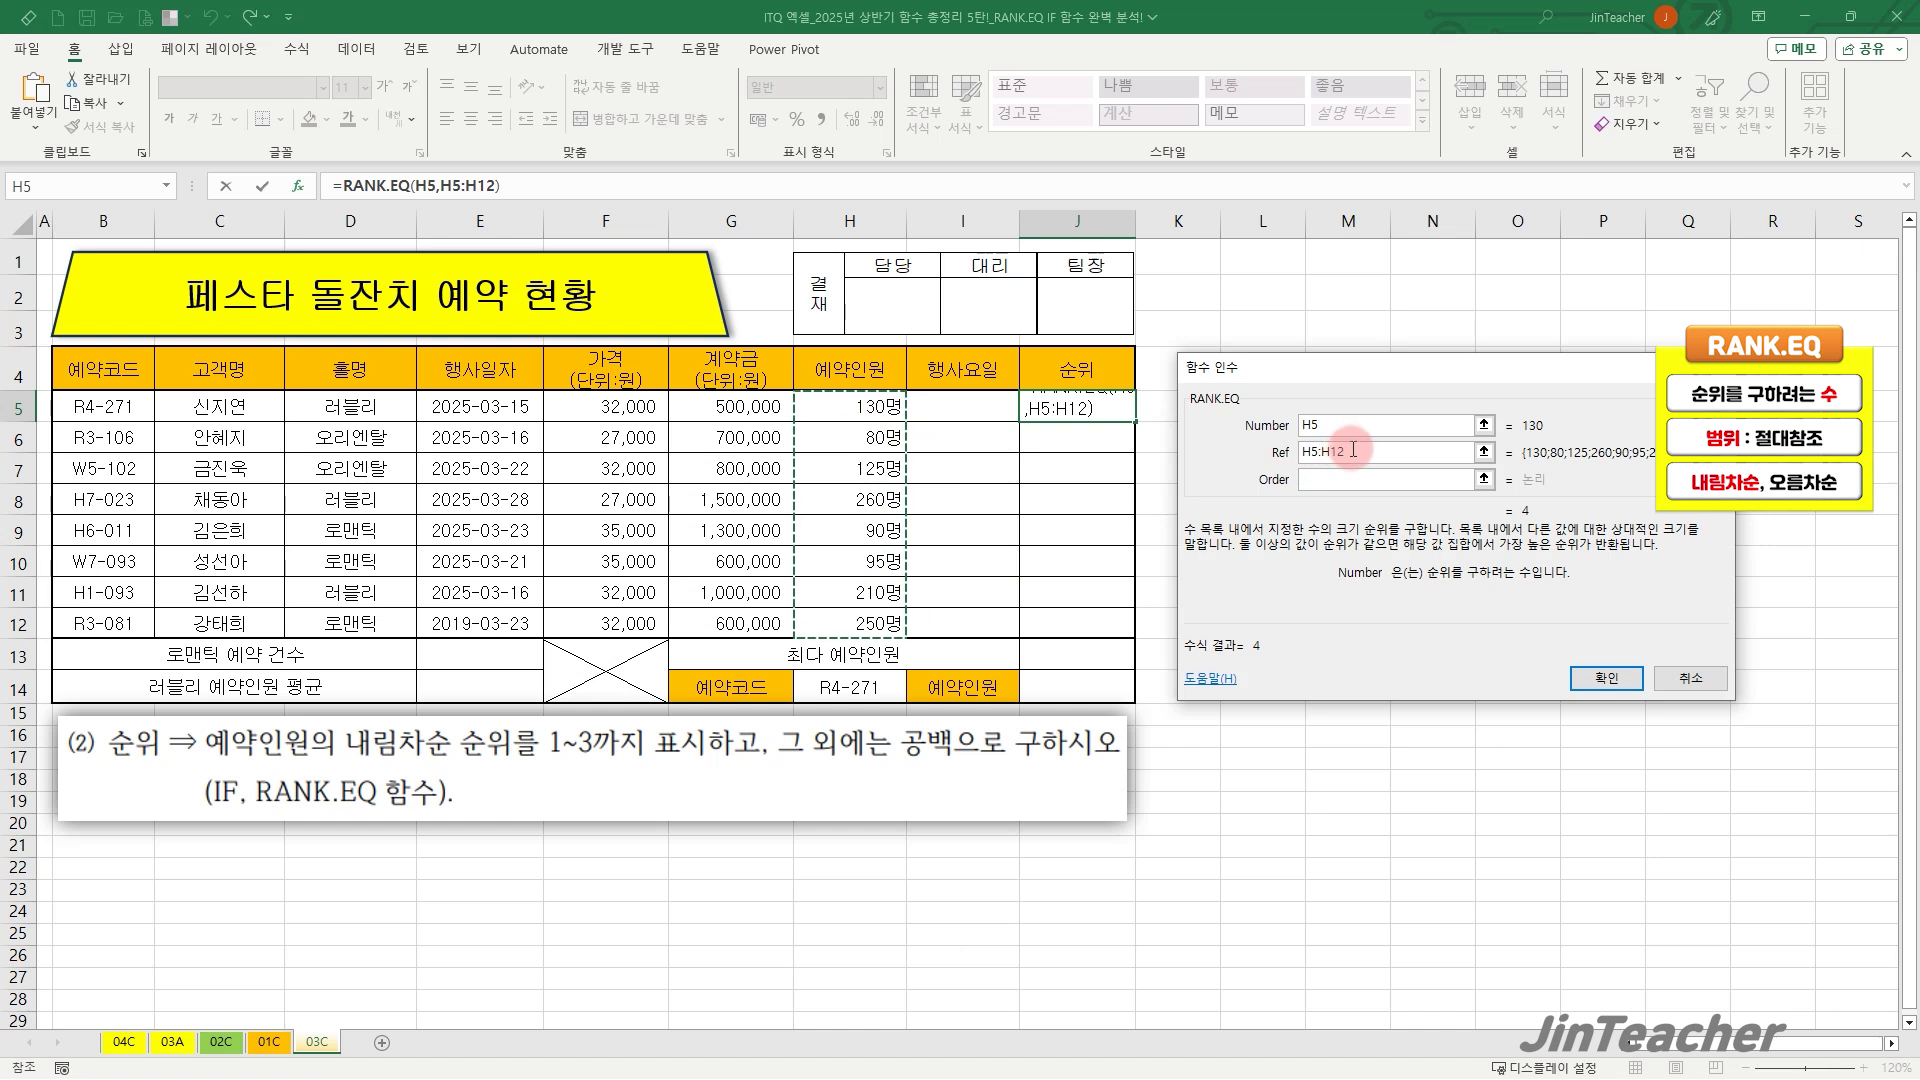
key(F4)
click(1360, 485)
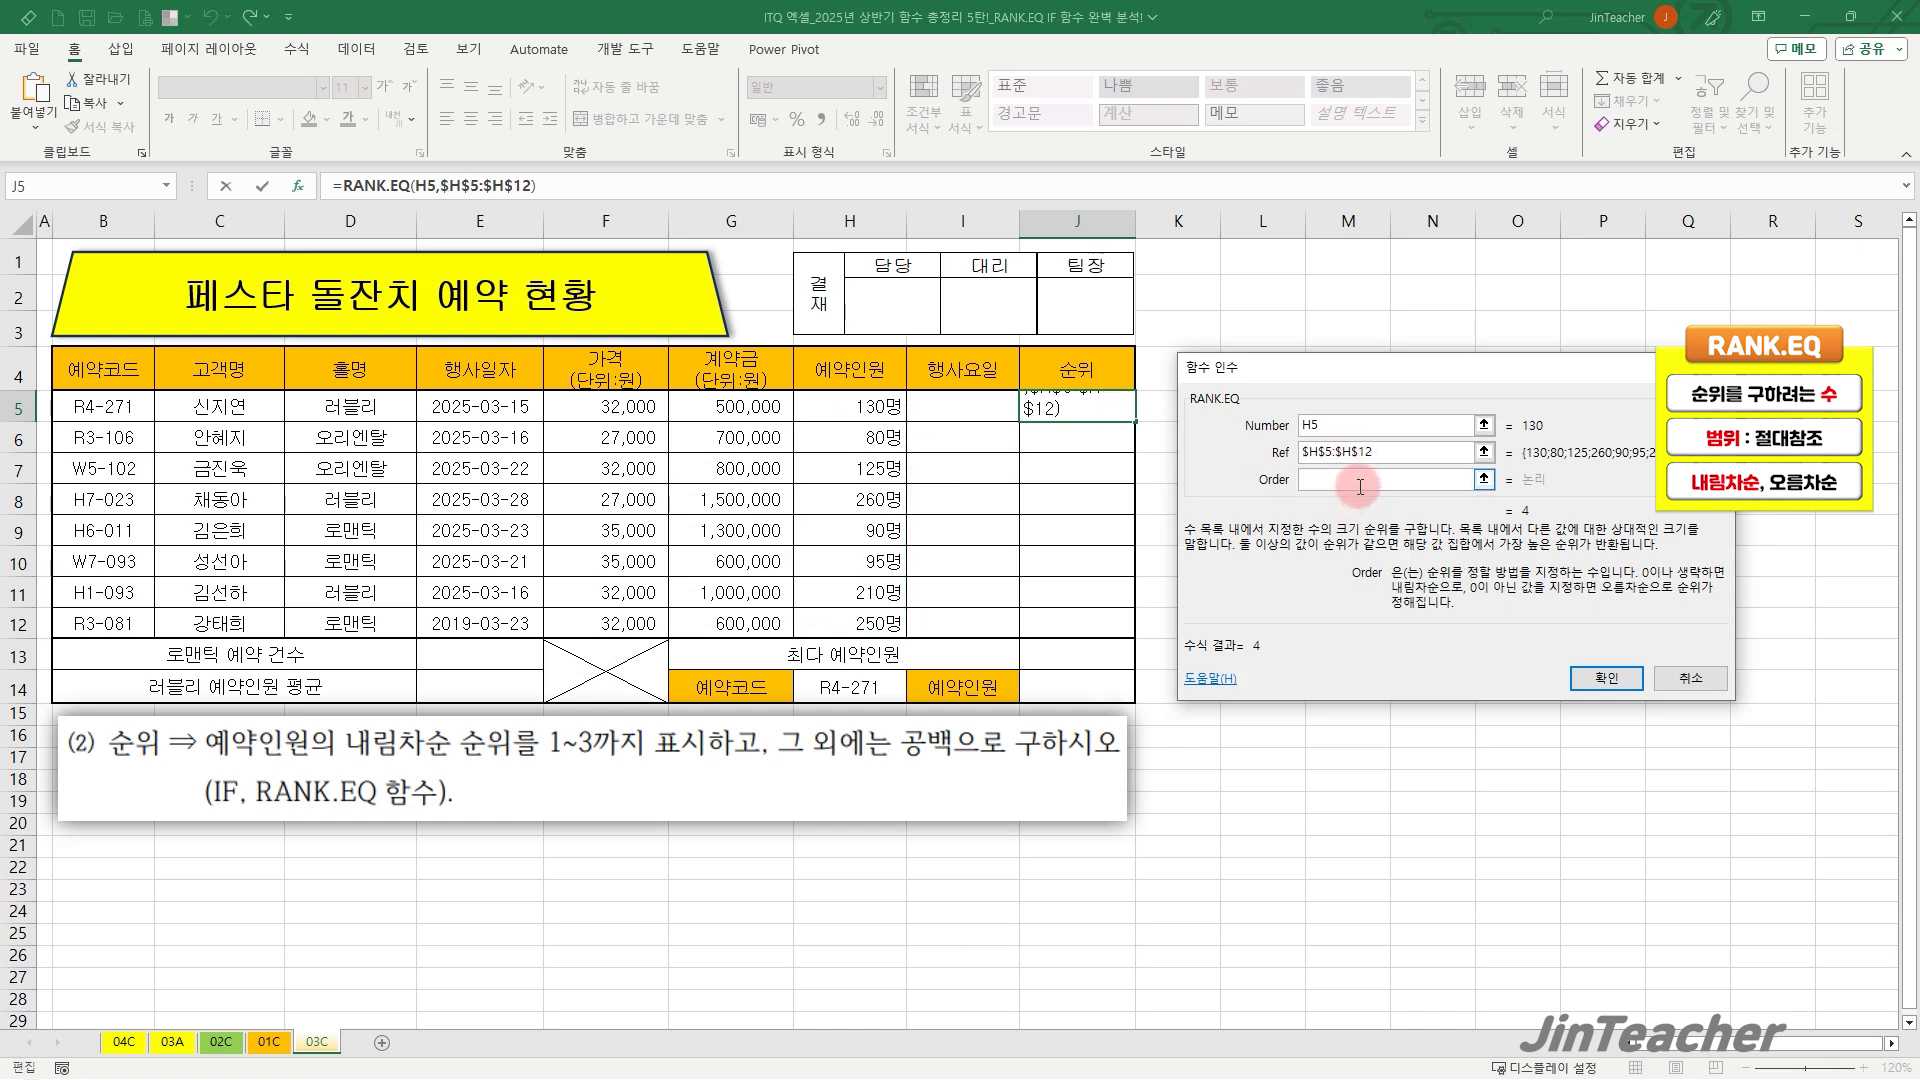
text(0)
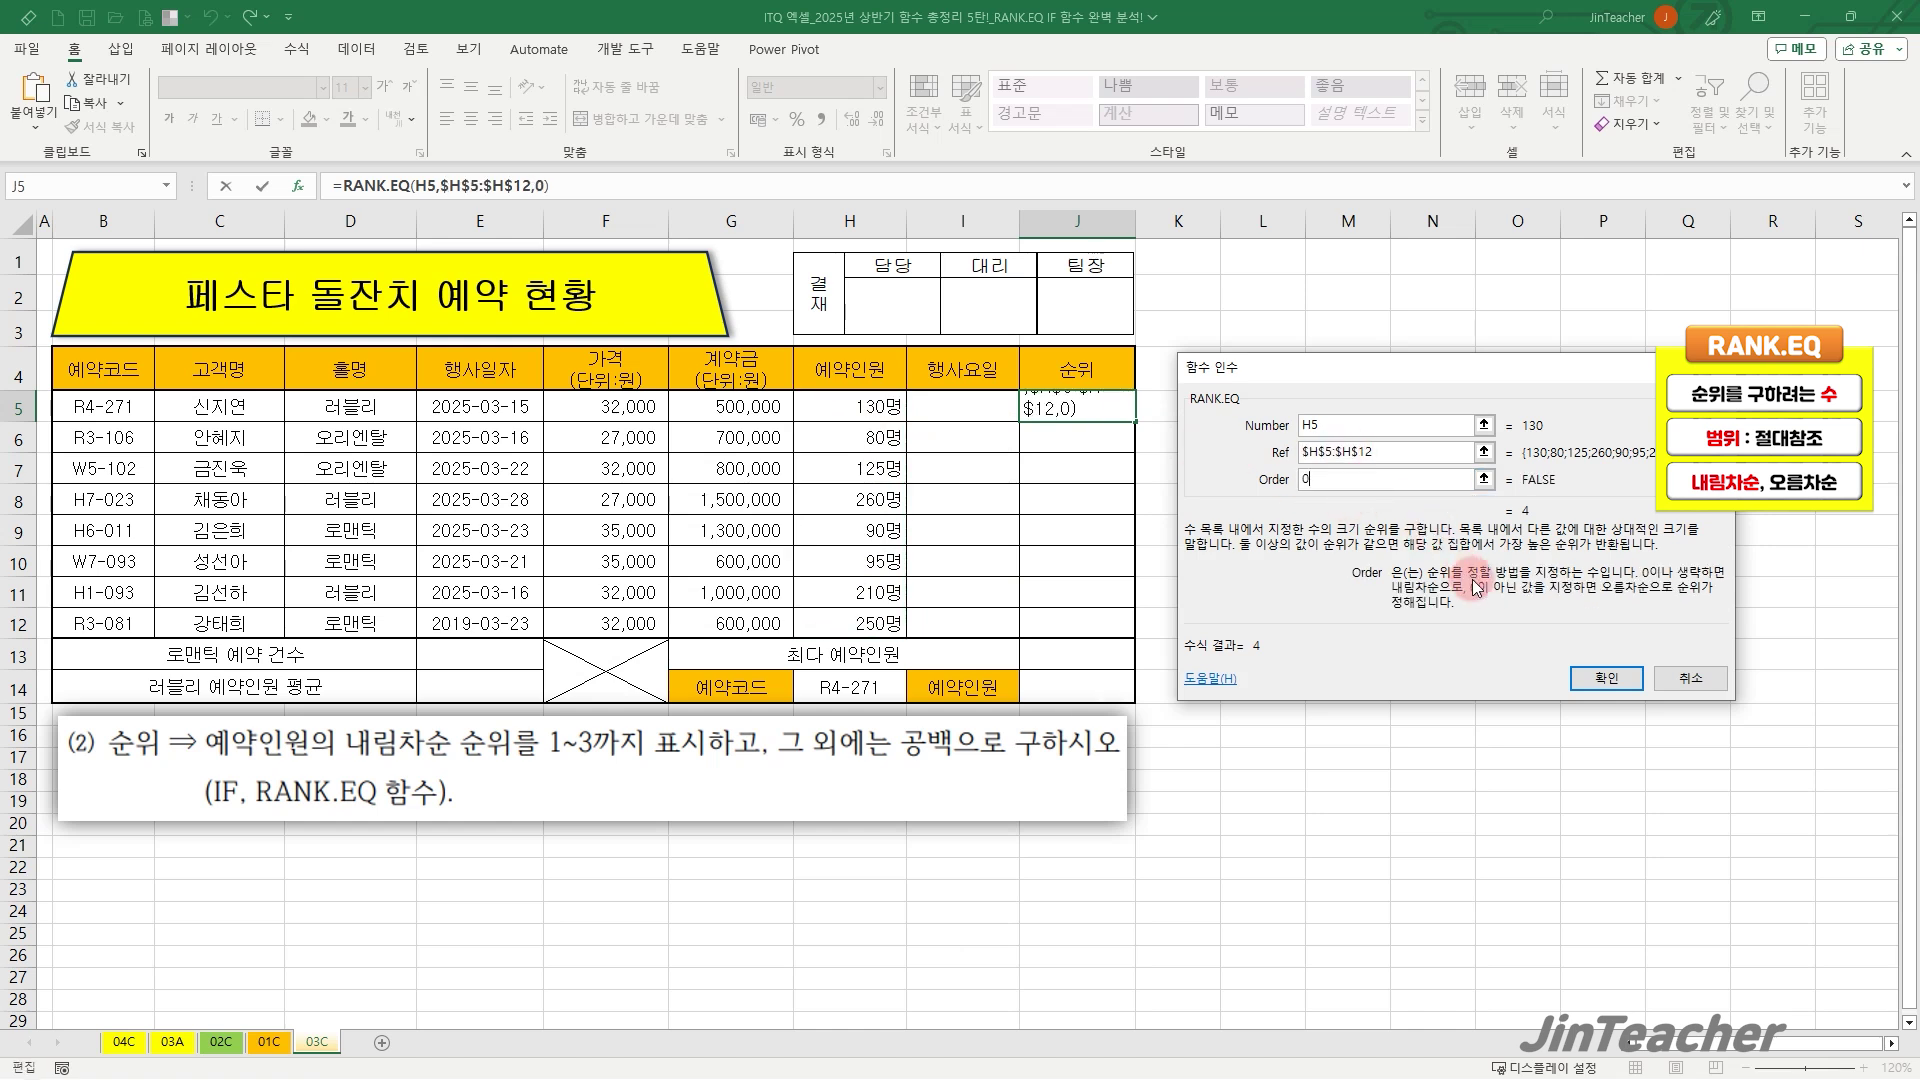
click(1605, 678)
Cut the RANK.EQ expression from the formula in J5, keeping the equals sign, and insert an IF function in its place.
drag(343, 186, 529, 186)
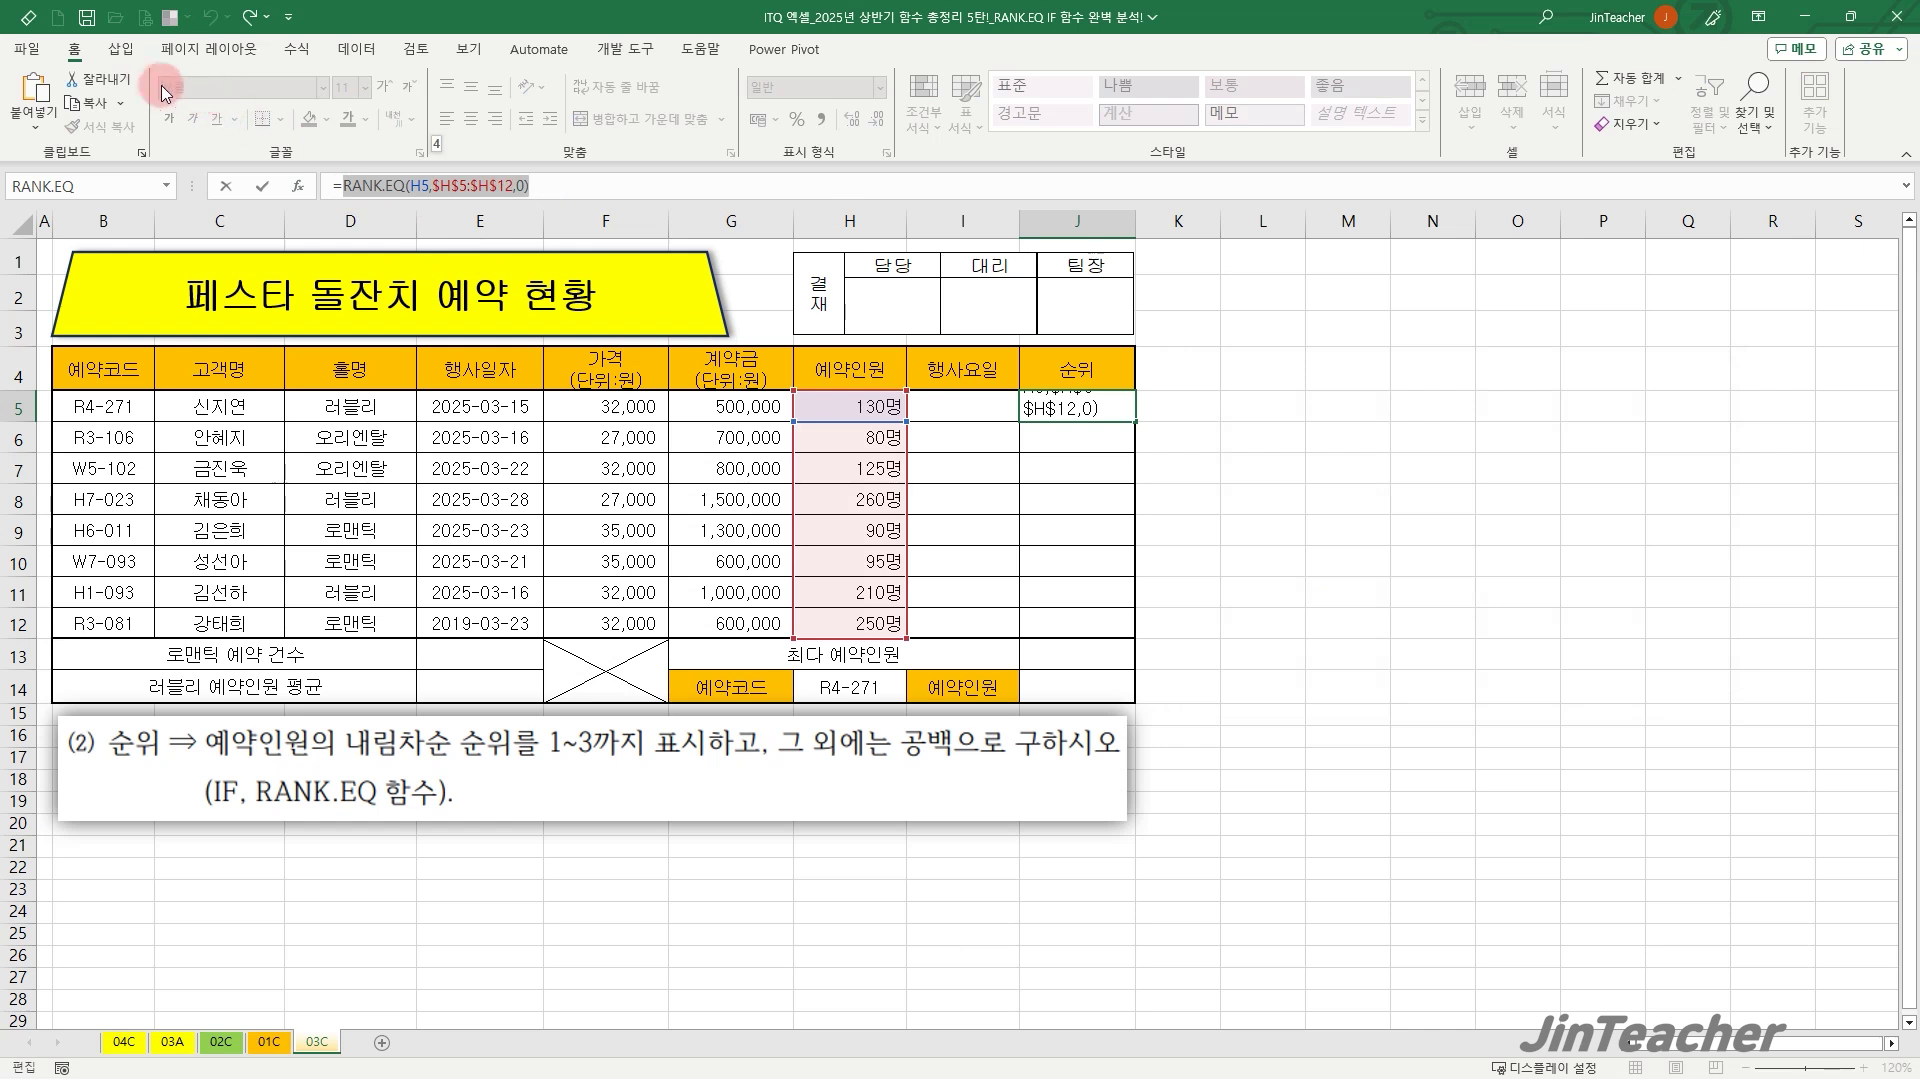
click(128, 87)
click(297, 186)
click(1346, 543)
key(i)
click(1543, 711)
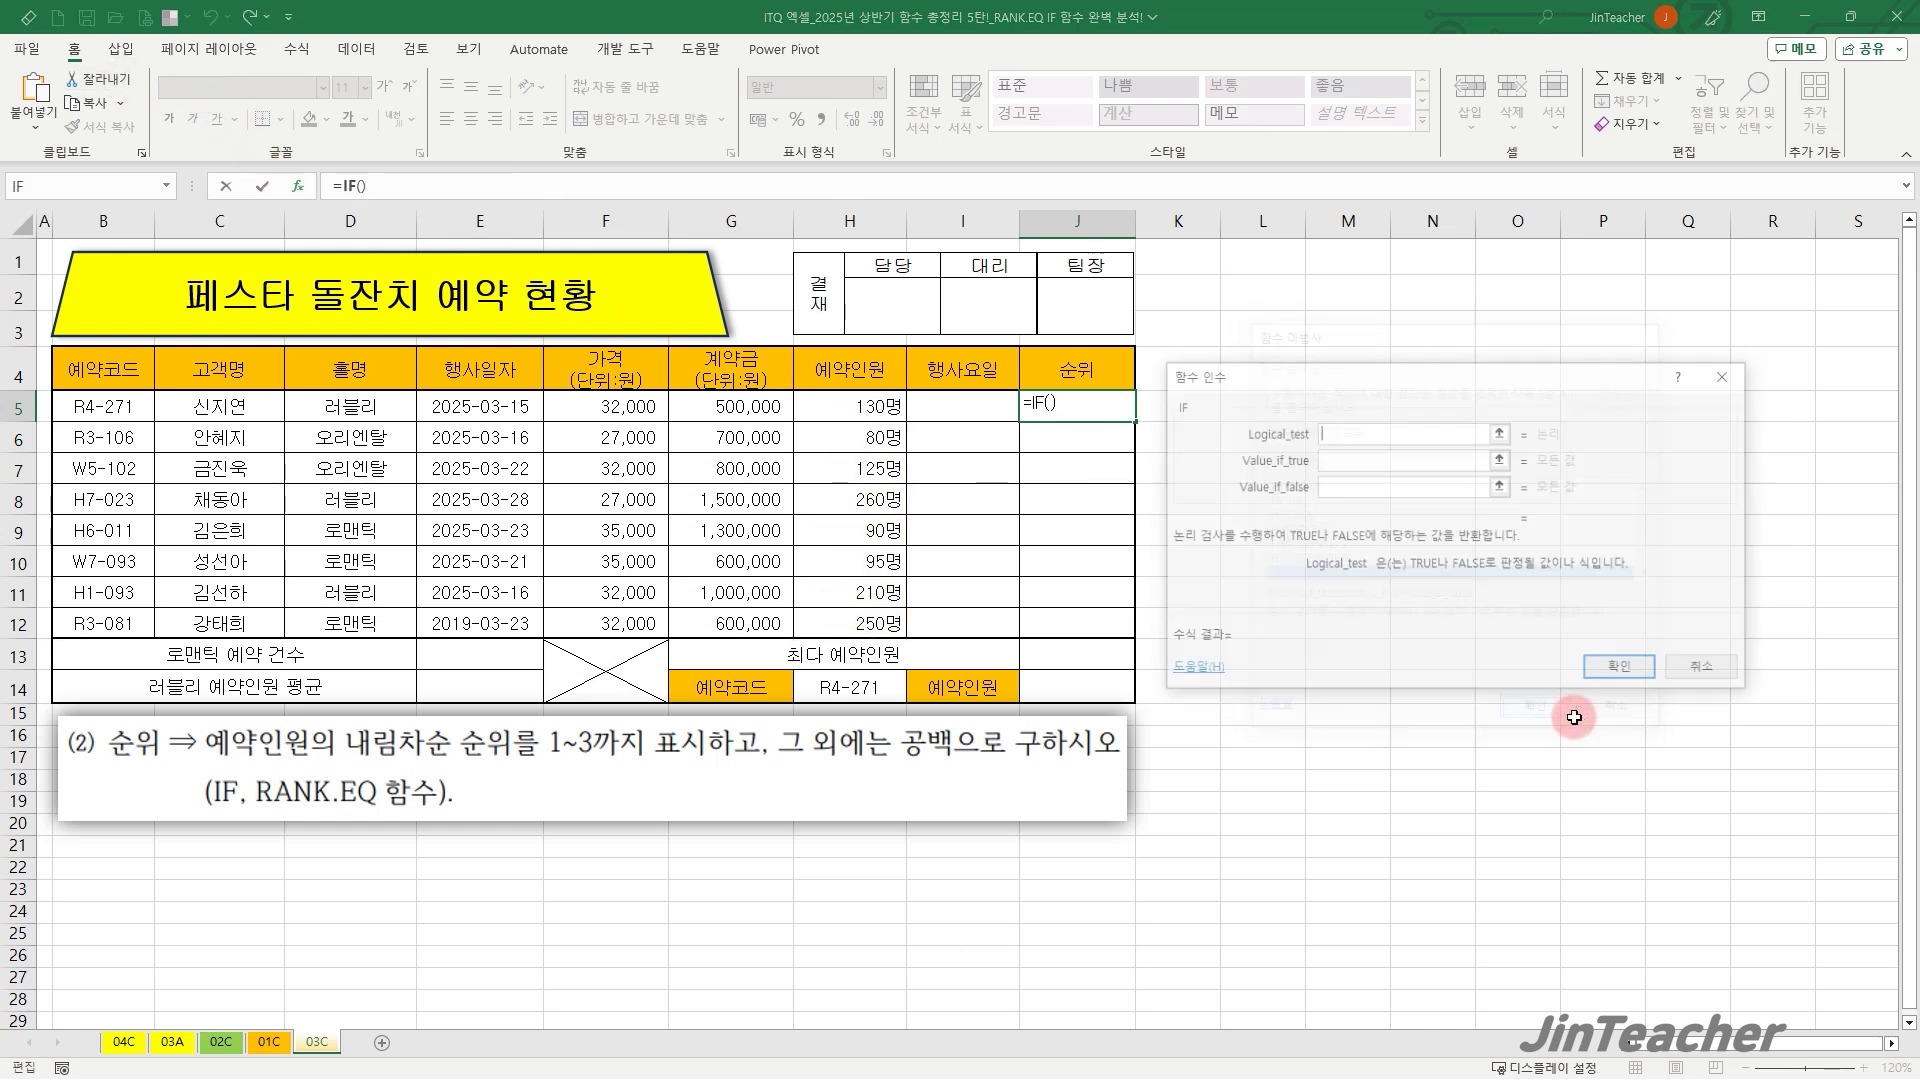
Complete the IF function in J5 with logical test RANK.EQ(H5,$H$5:$H$12,0)<=3, the same RANK.EQ expression if true, and "" if false.
key(ctrl+v)
text(<=)
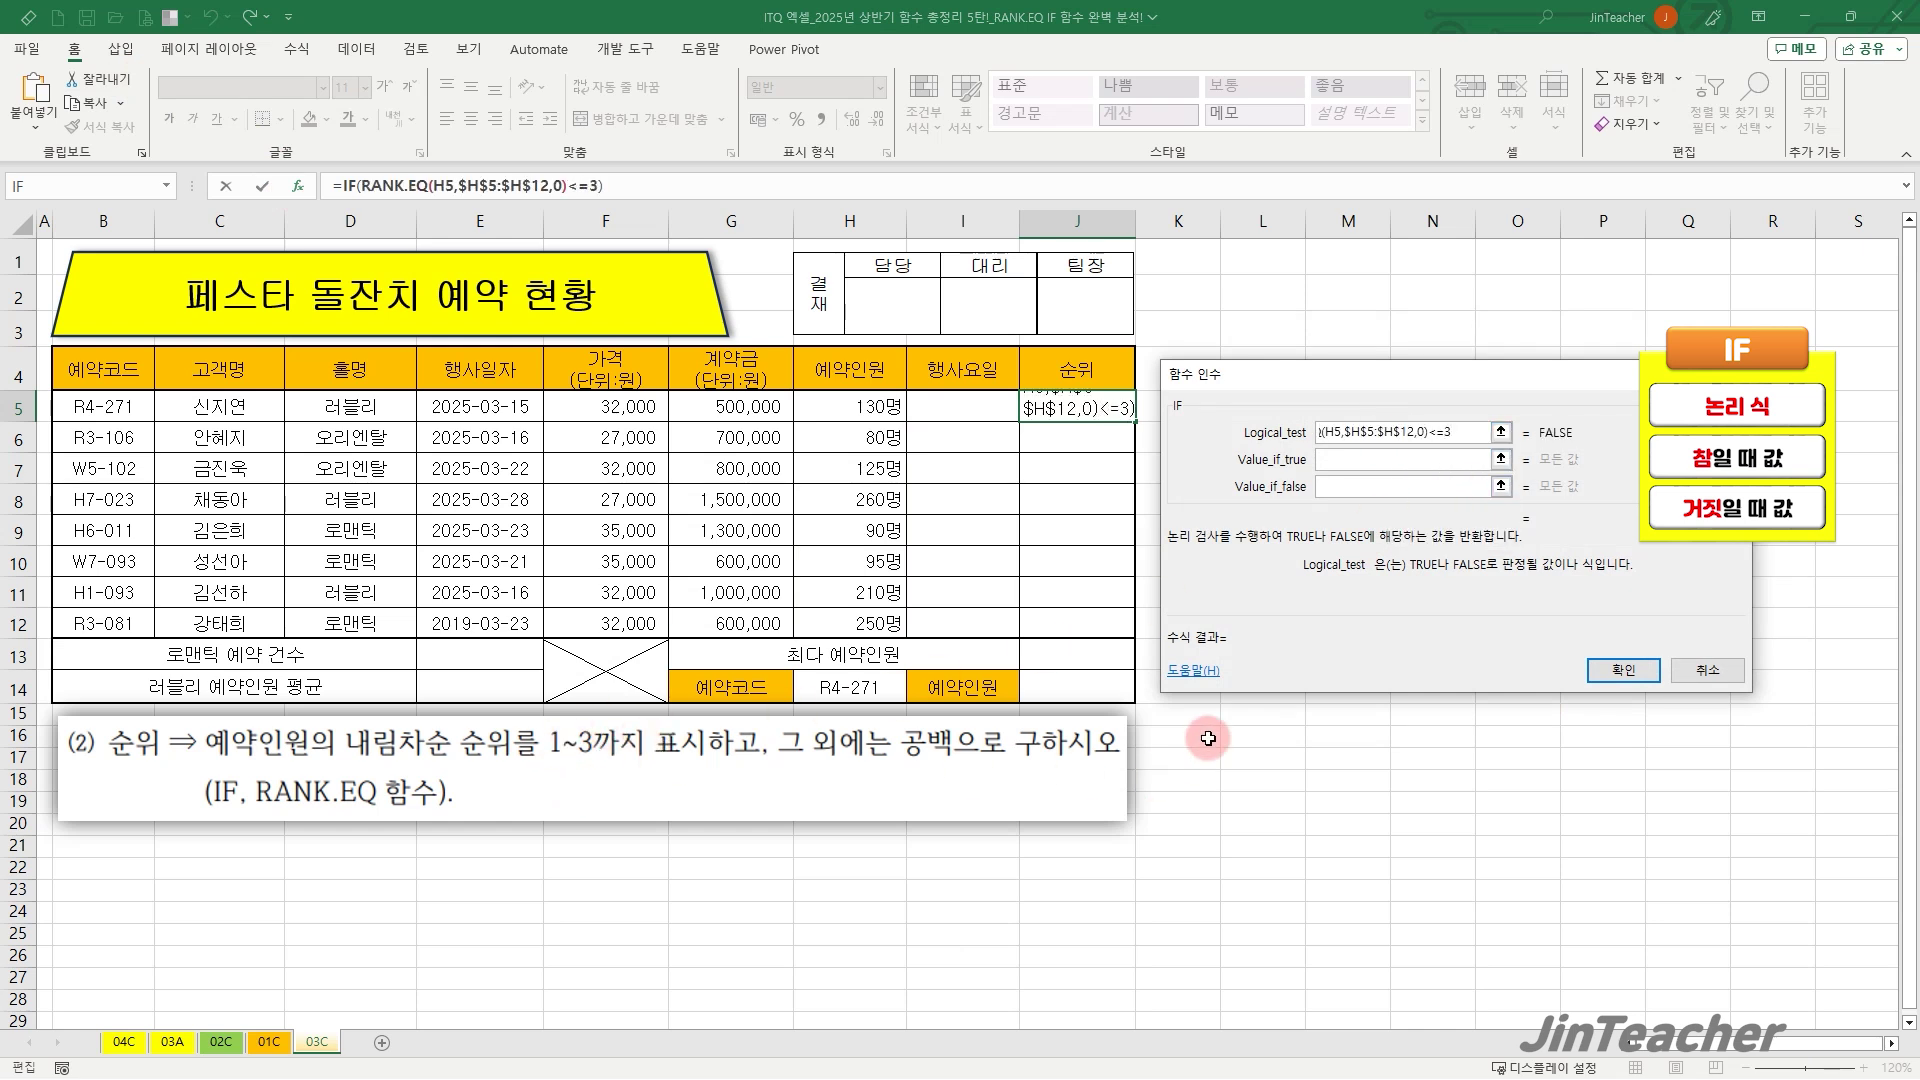
click(1400, 461)
right_click(1396, 464)
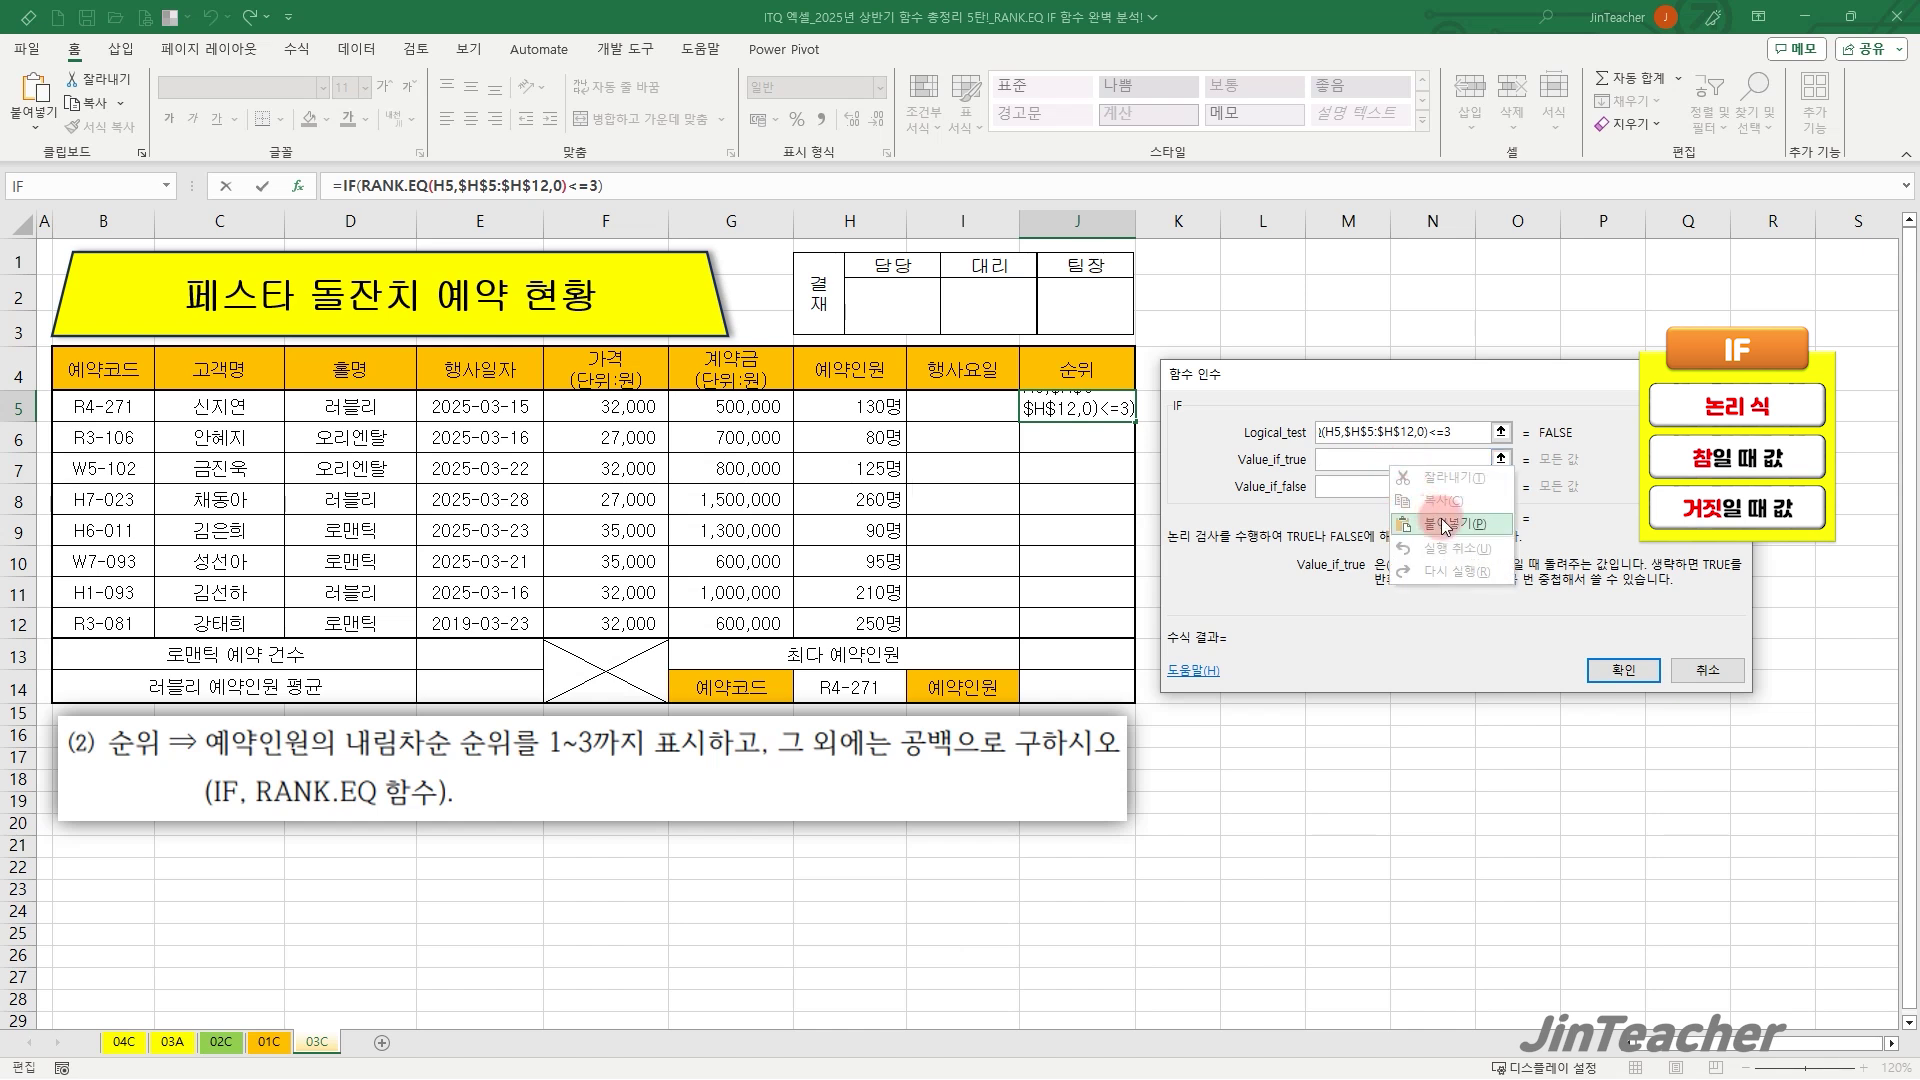
click(1449, 522)
click(1396, 488)
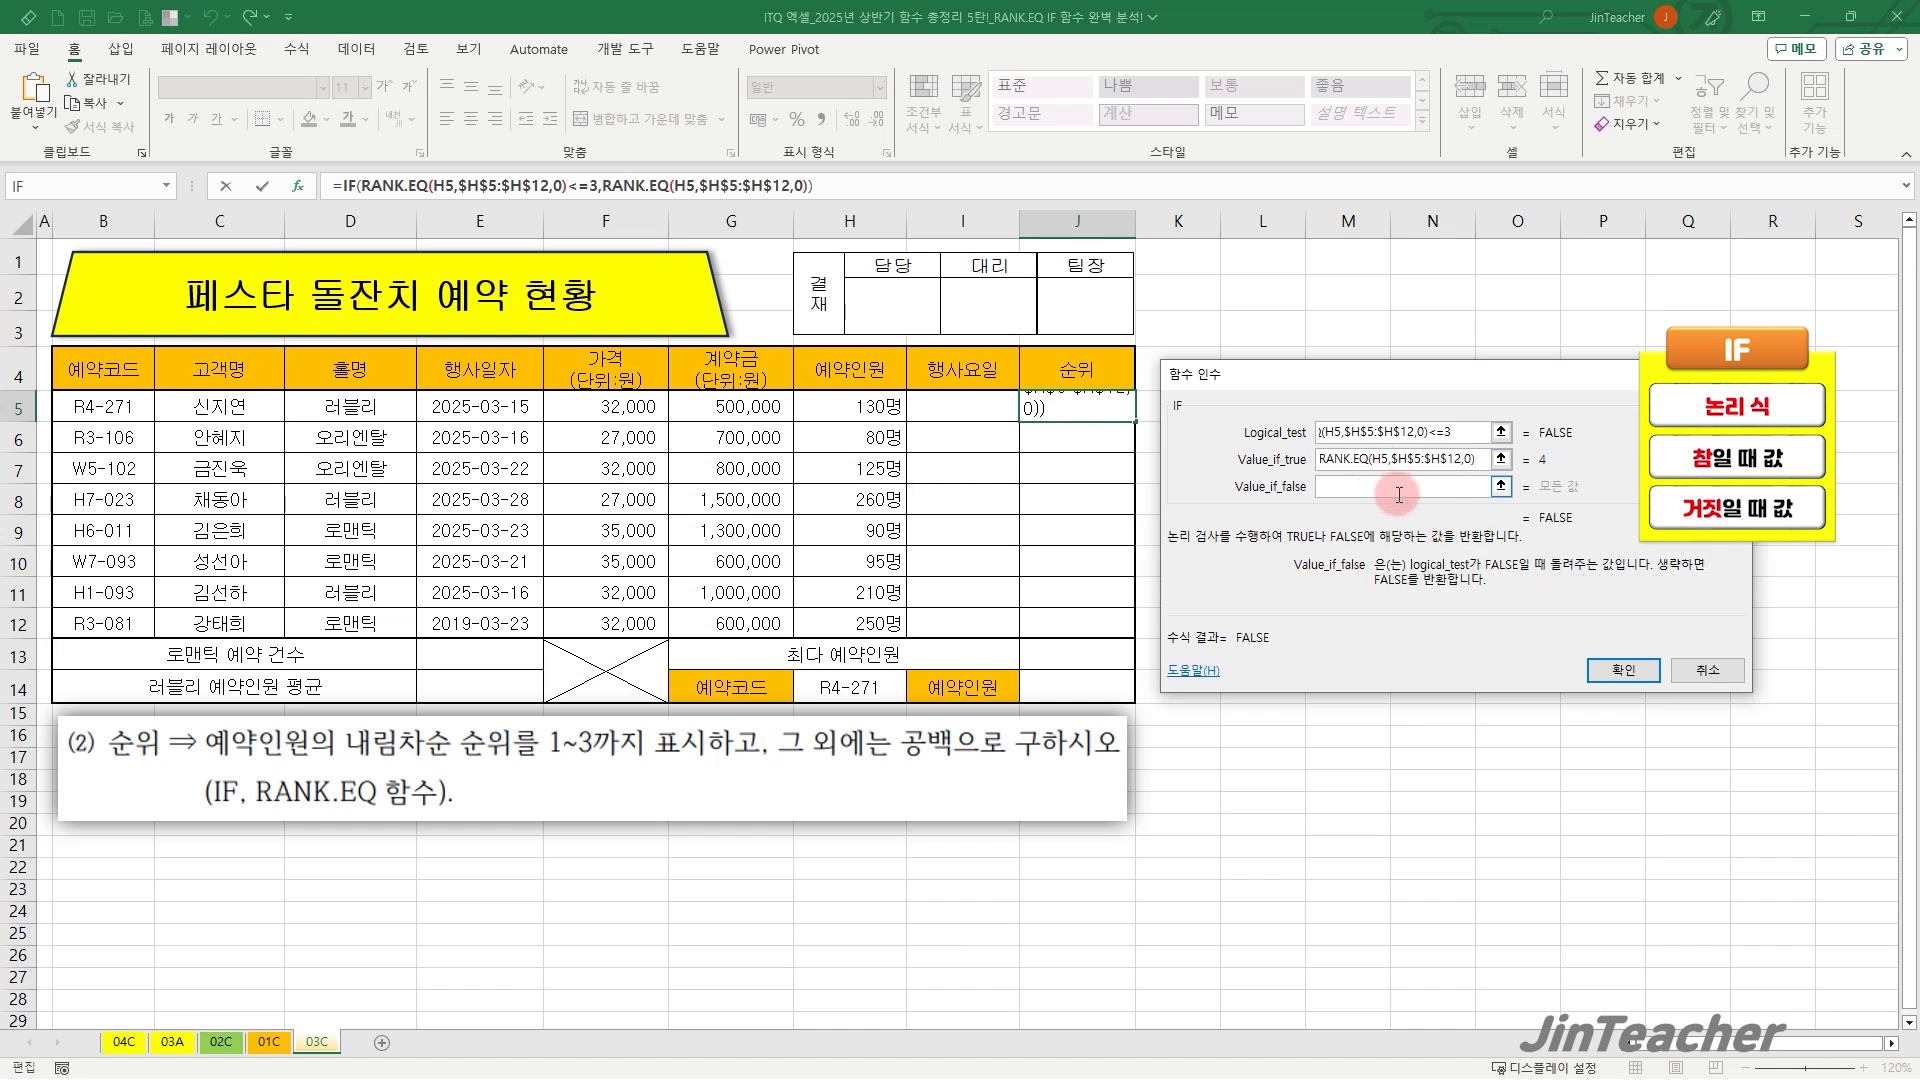
text("")
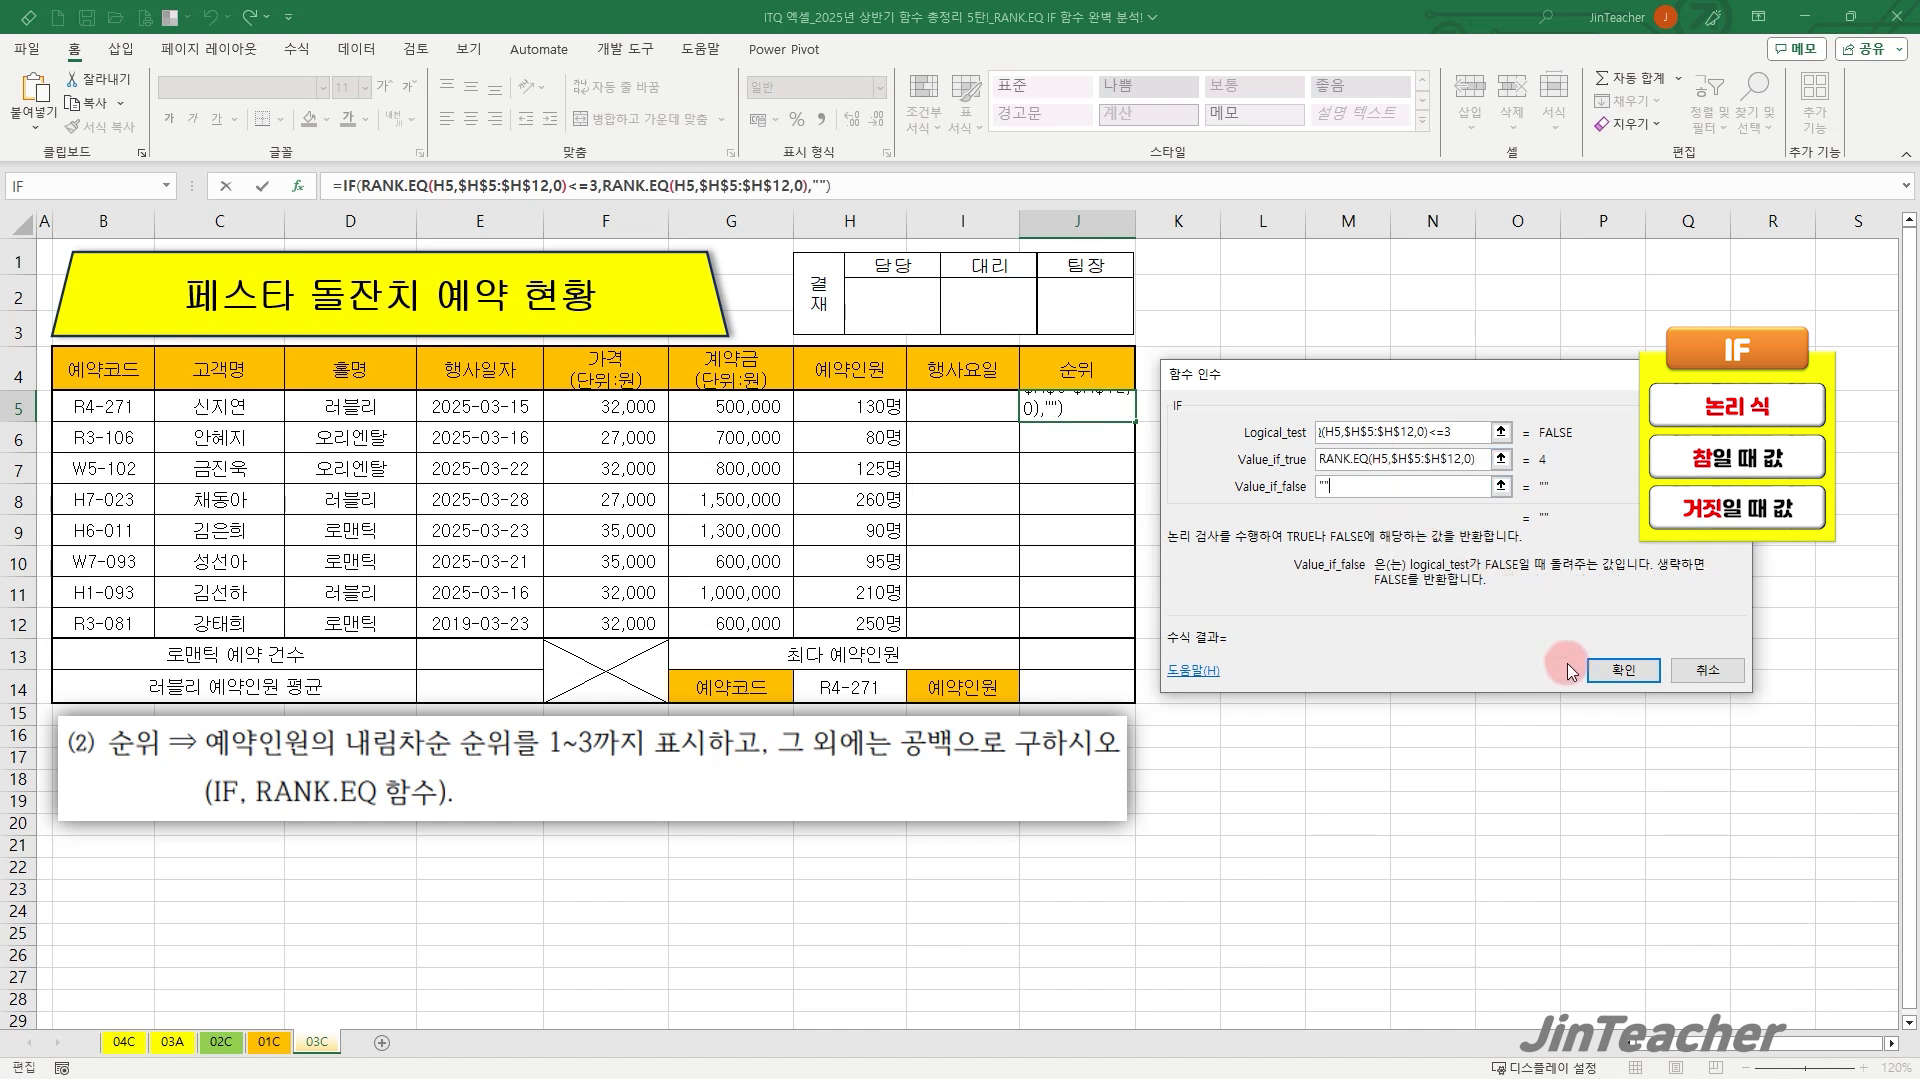
click(1623, 669)
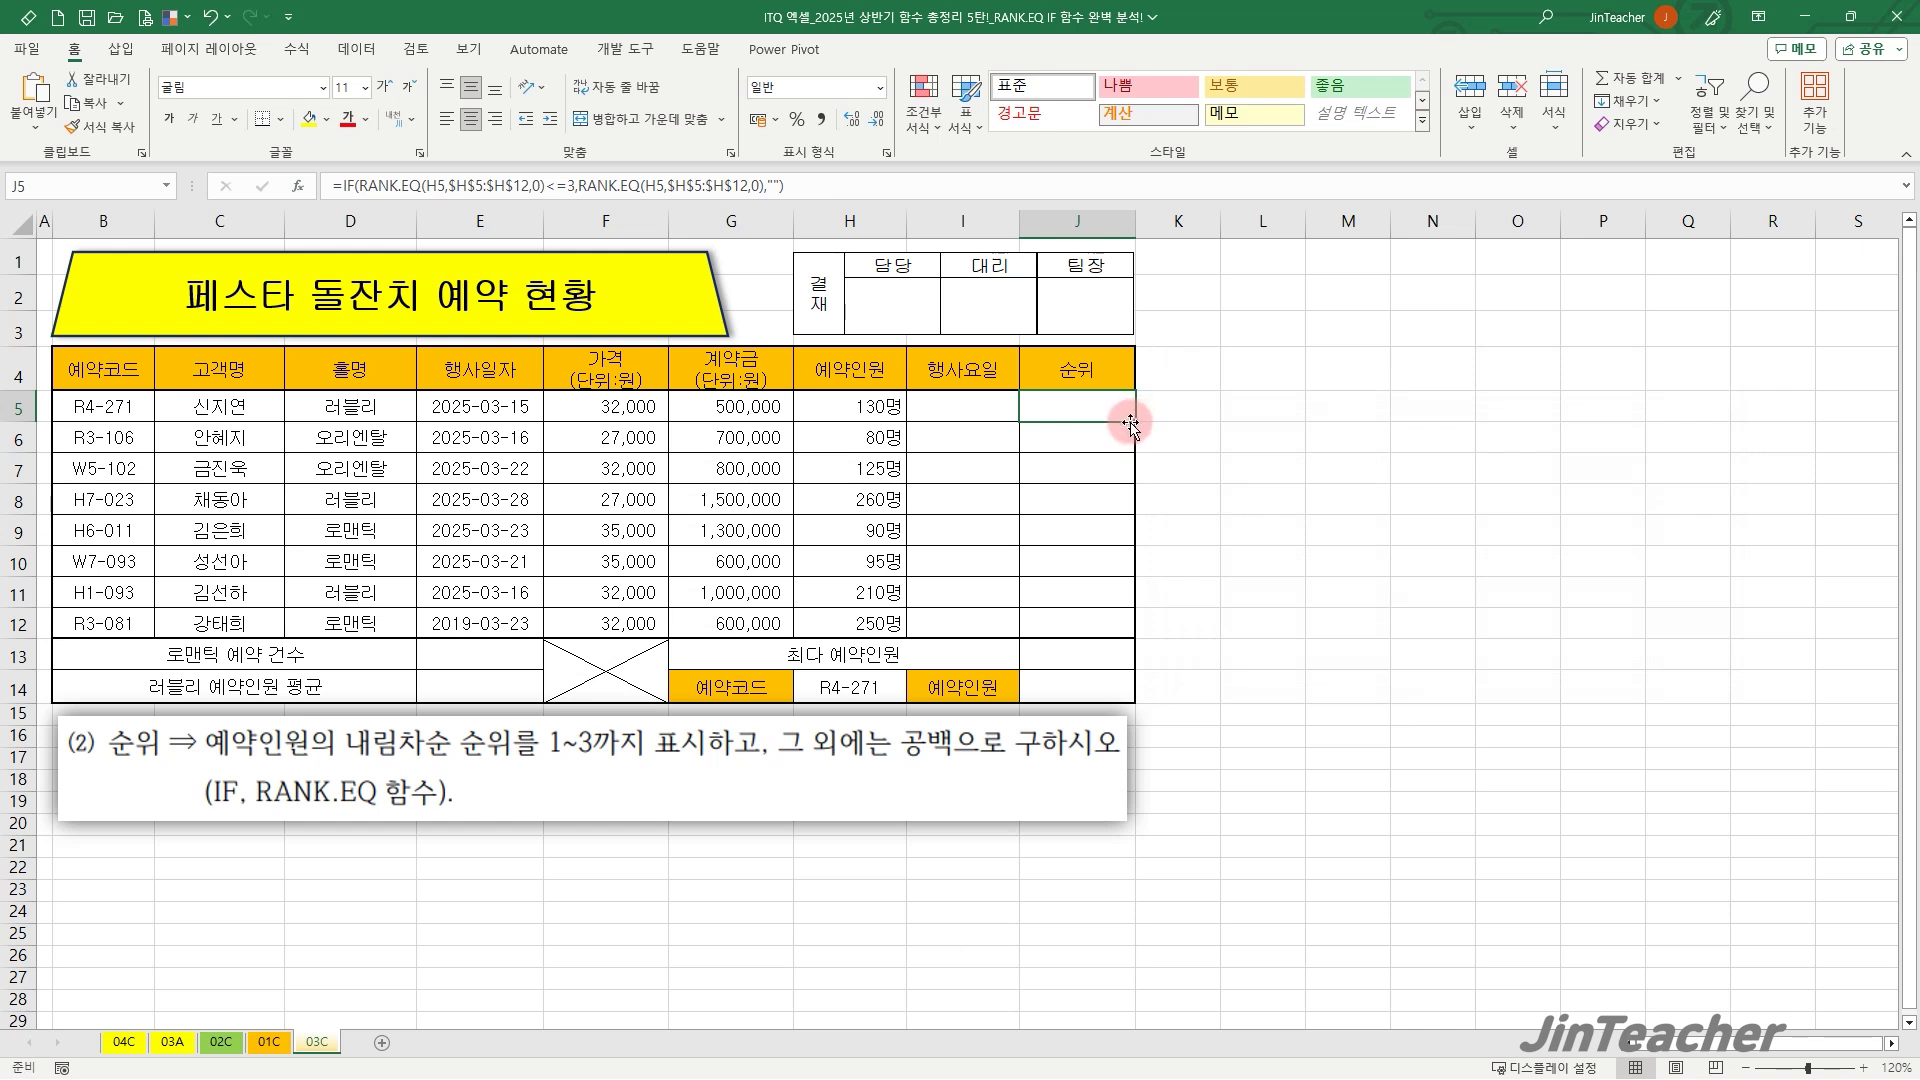
Fill the reservation headcount rank formula from J5 through J12 without formatting.
drag(1132, 421, 1117, 625)
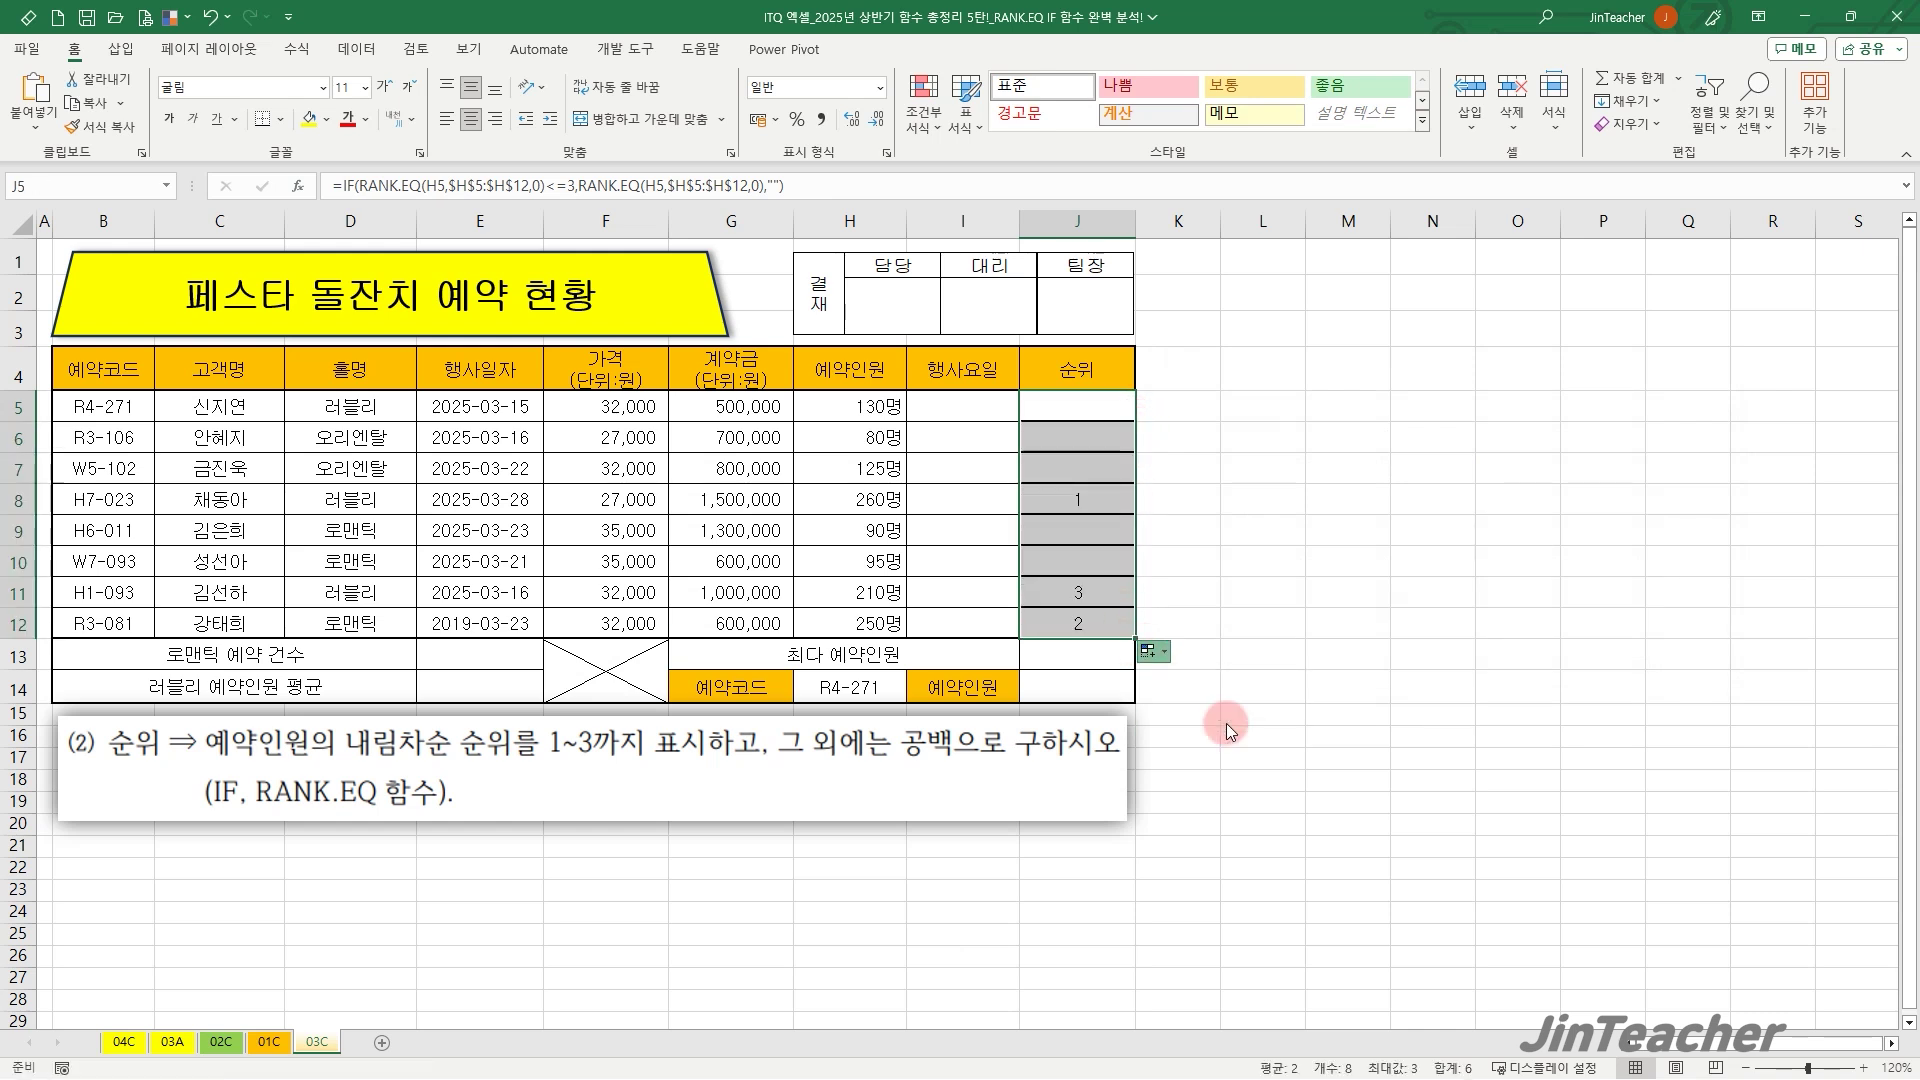
click(1095, 625)
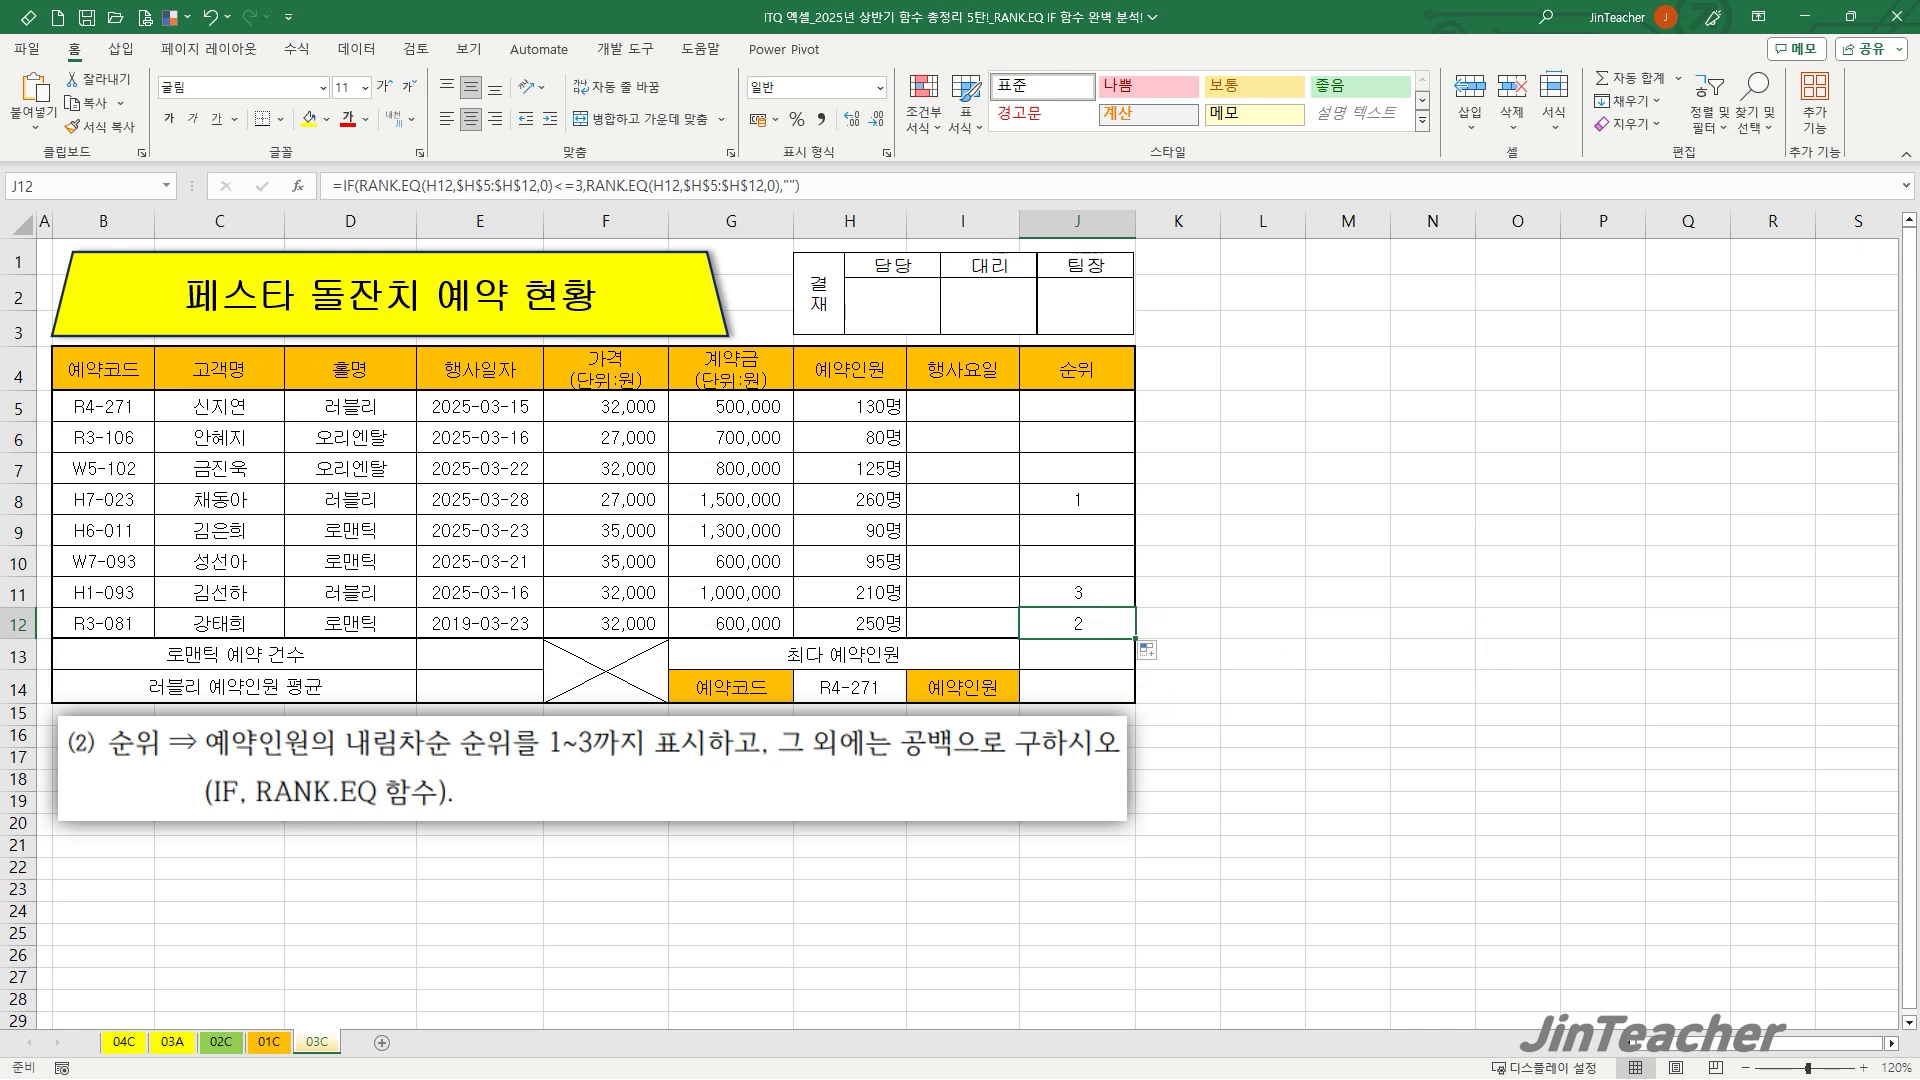